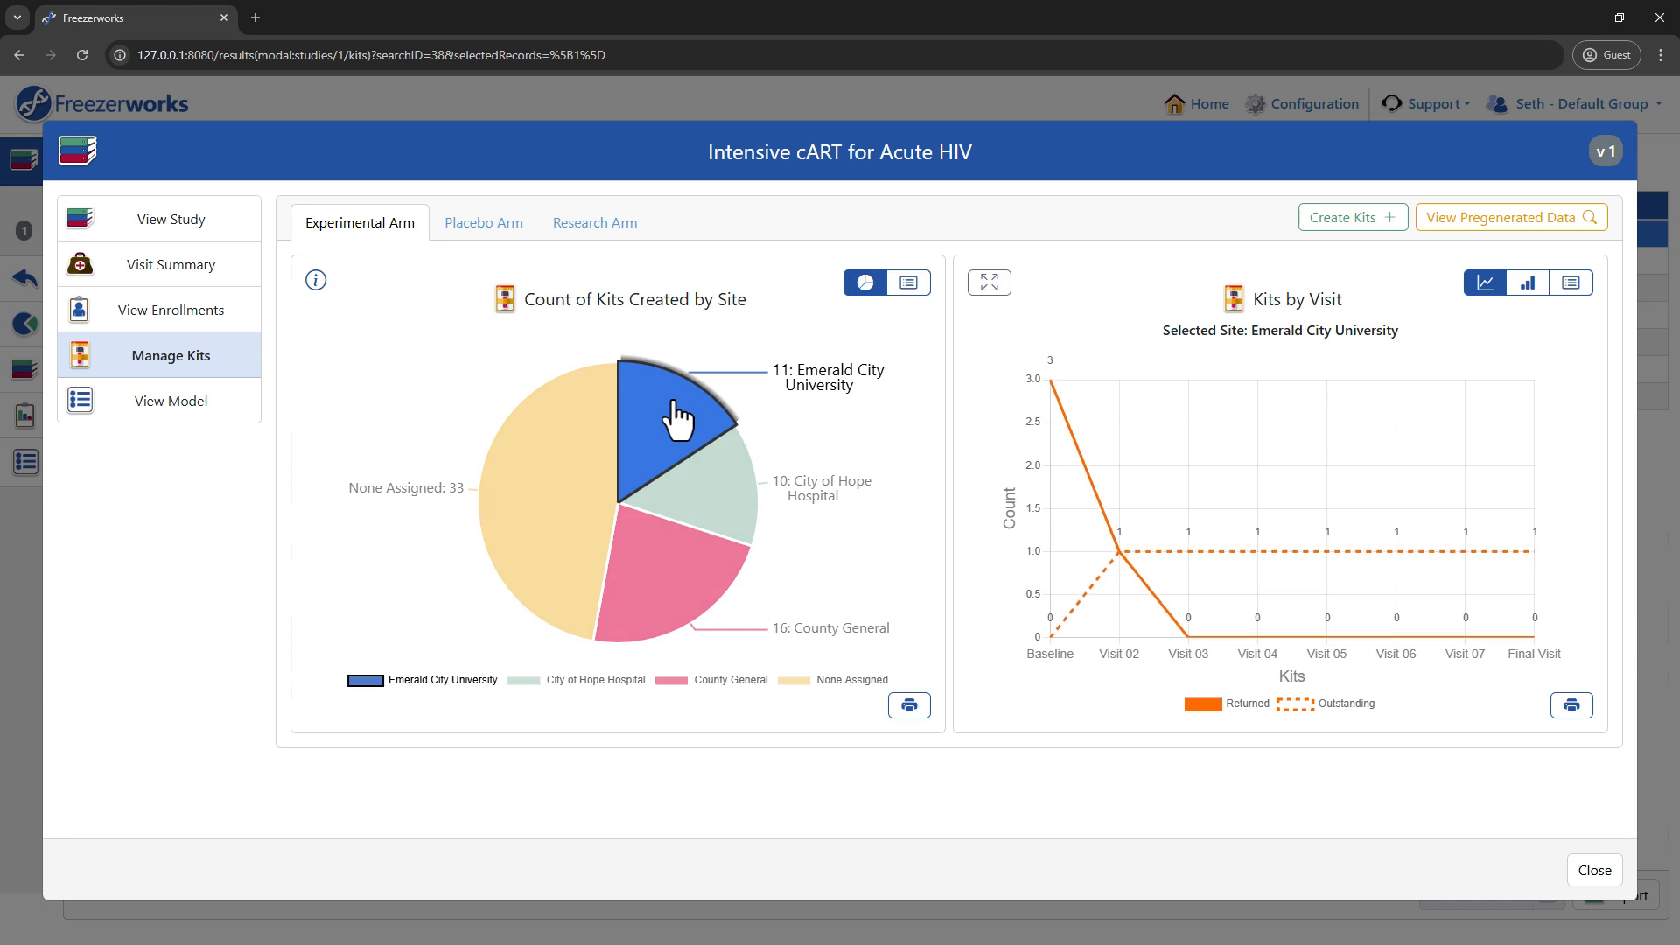
Compare the Experimental Arm's kits by visit for County General, City of Hope Hospital and Emerald City University, using the bar chart view.
click(687, 580)
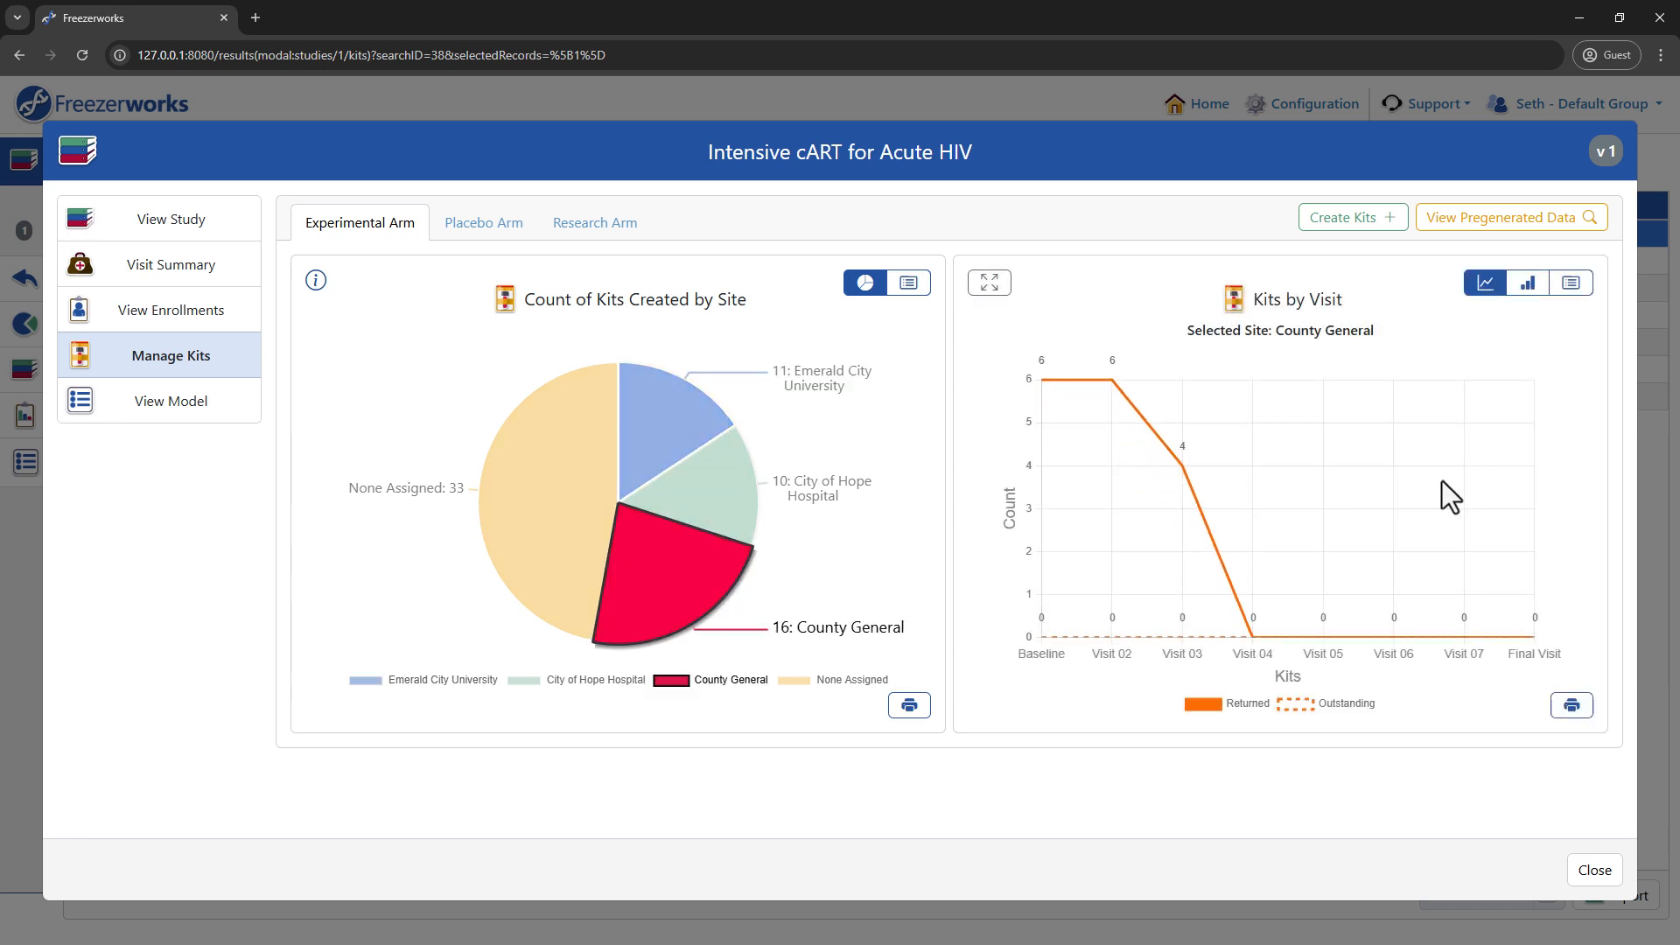
click(1526, 284)
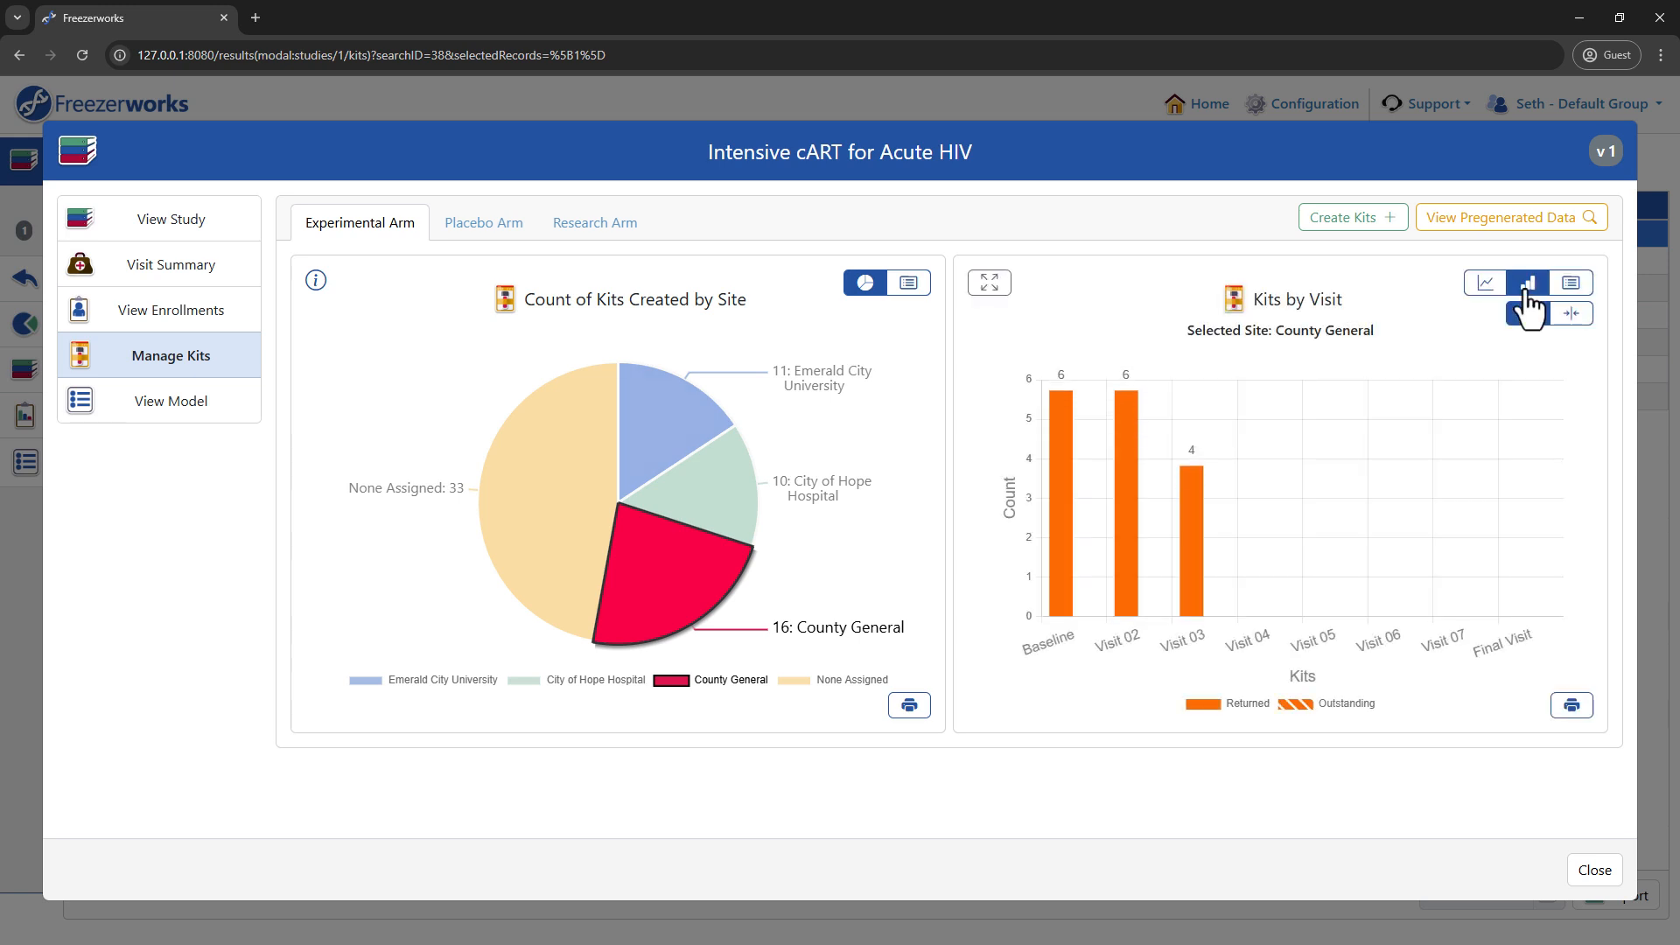
click(724, 497)
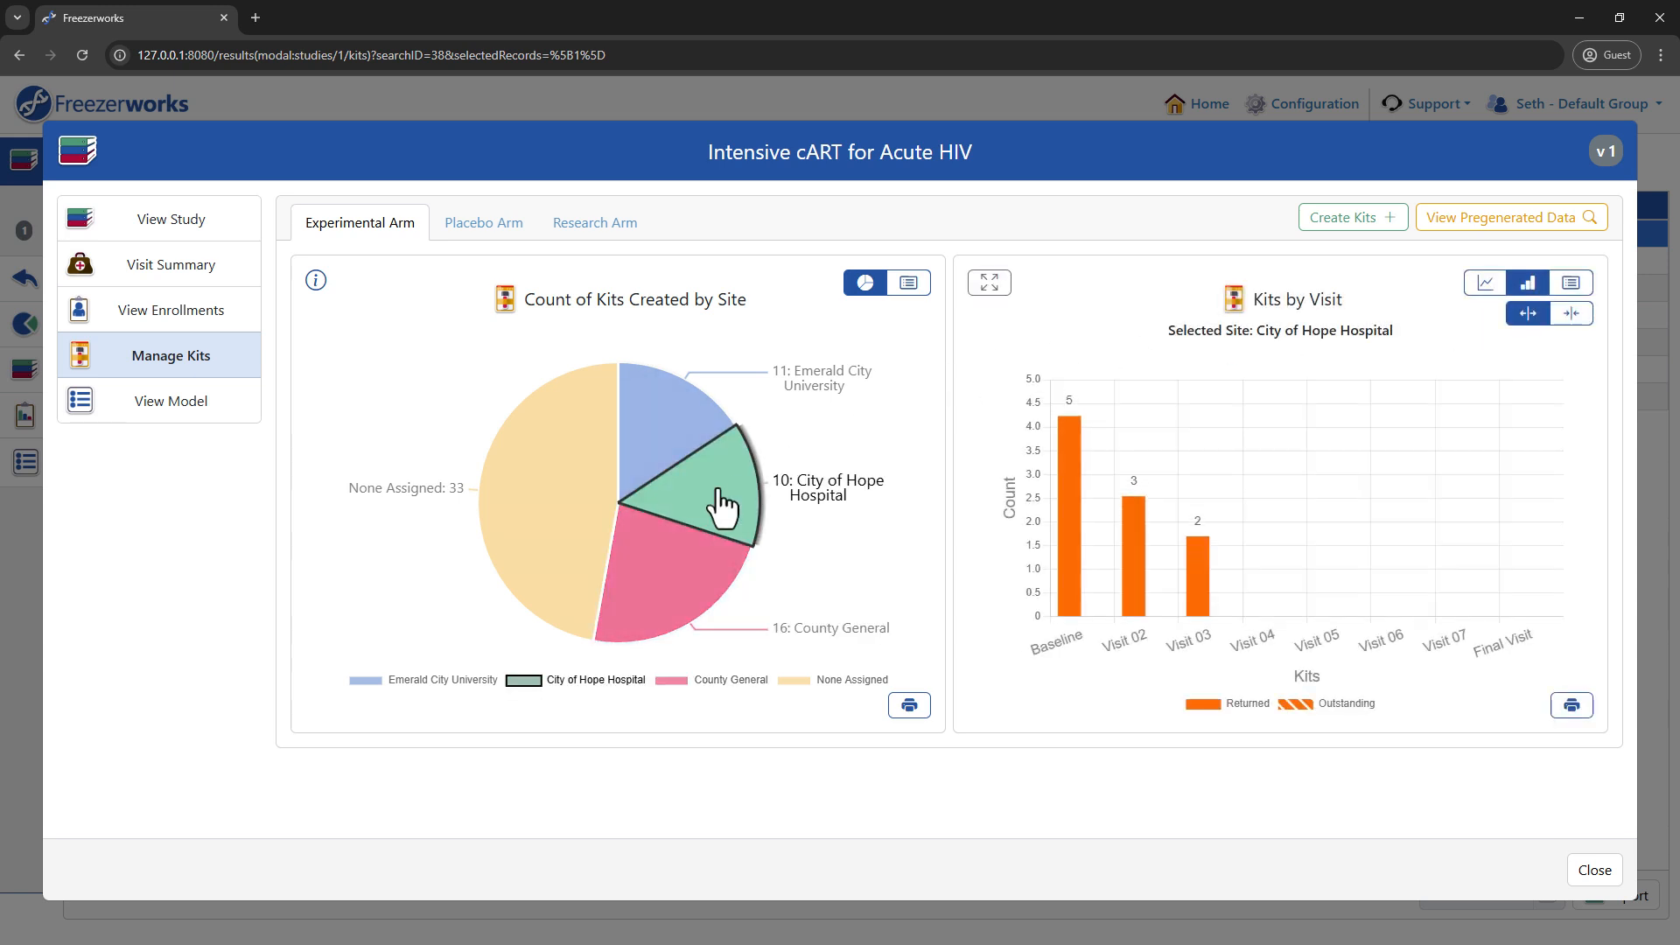
click(674, 436)
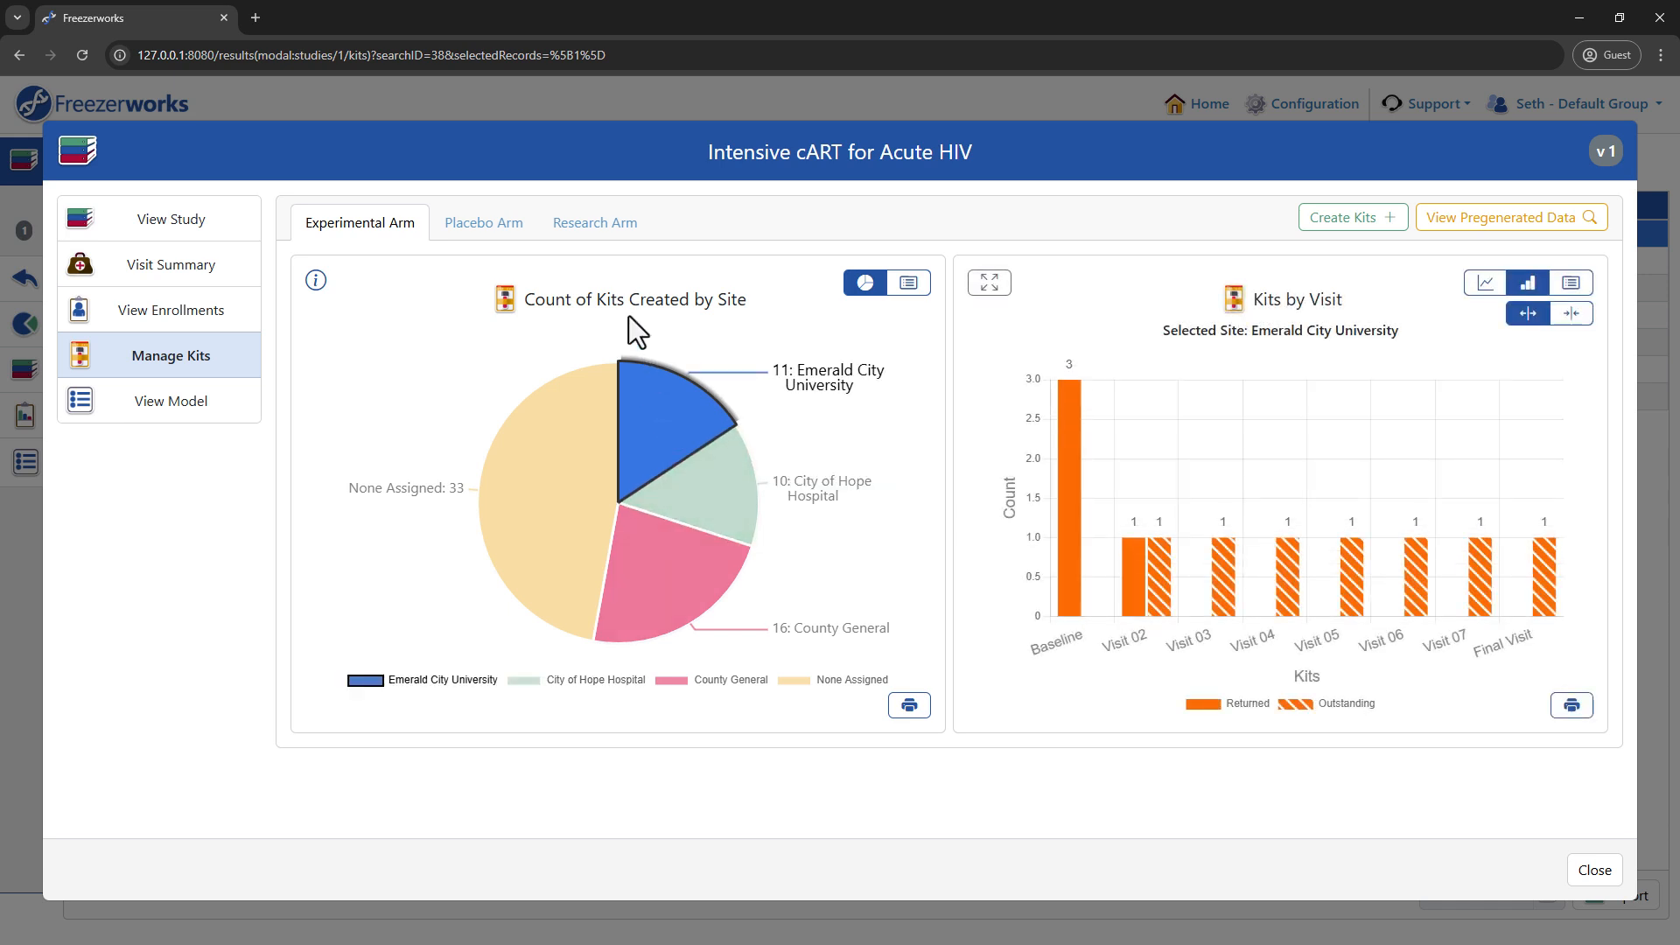
View the kit charts for the Placebo Arm and Research Arm, selecting the Research Arm's Emerald City University slice.
click(502, 229)
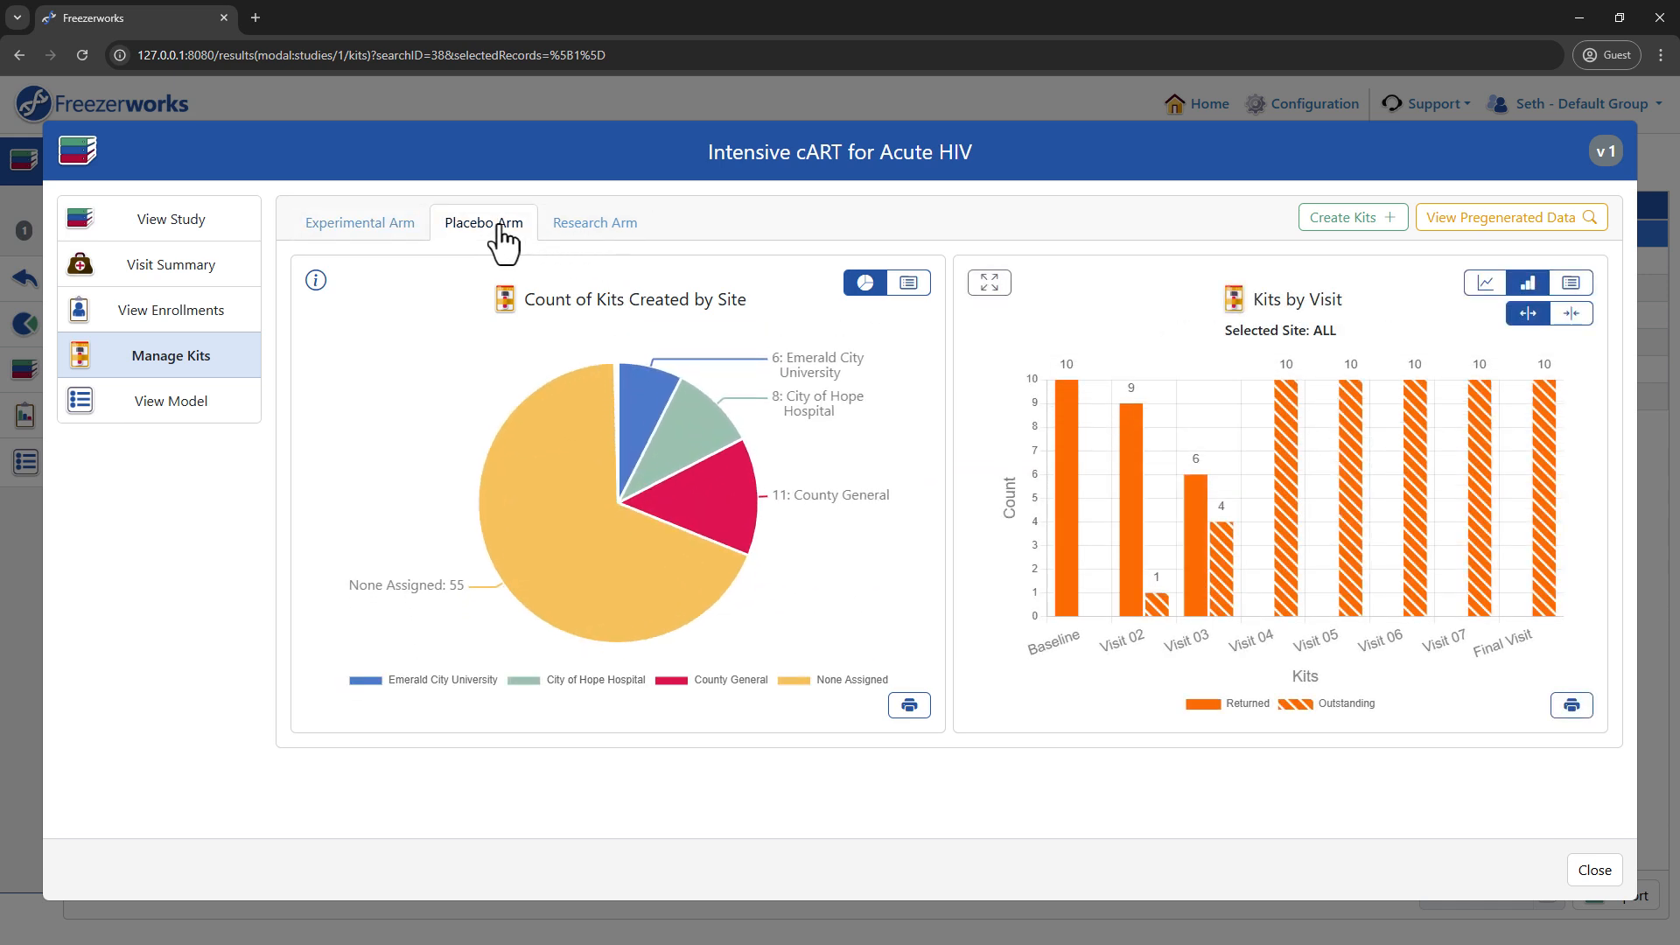
click(616, 237)
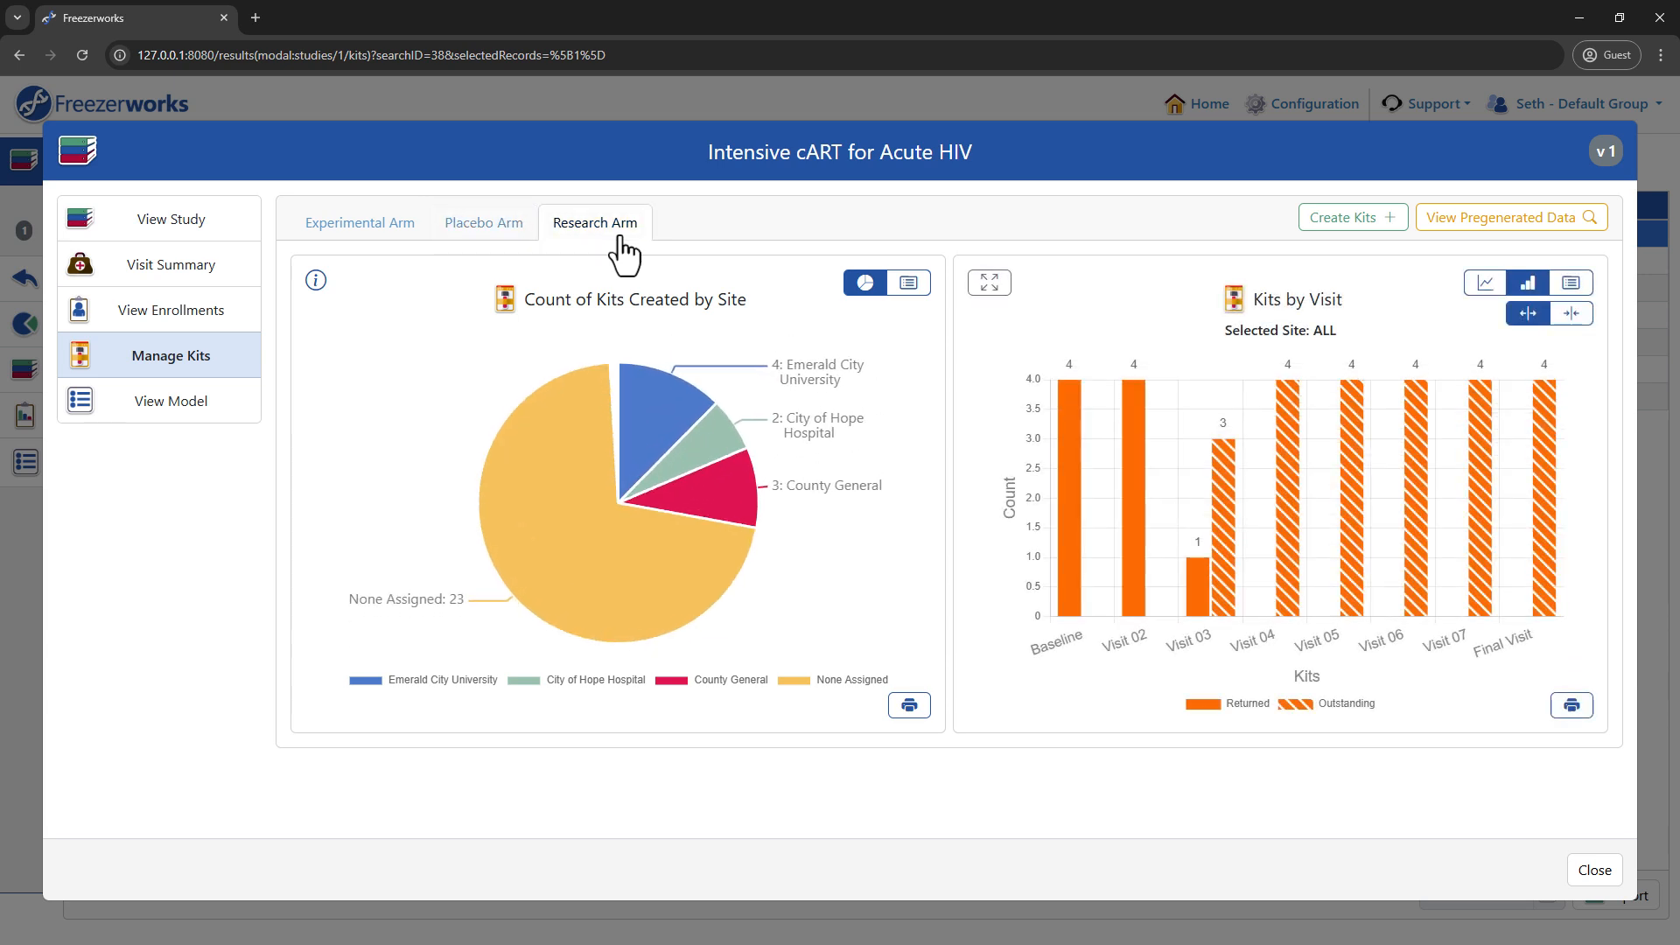
click(663, 436)
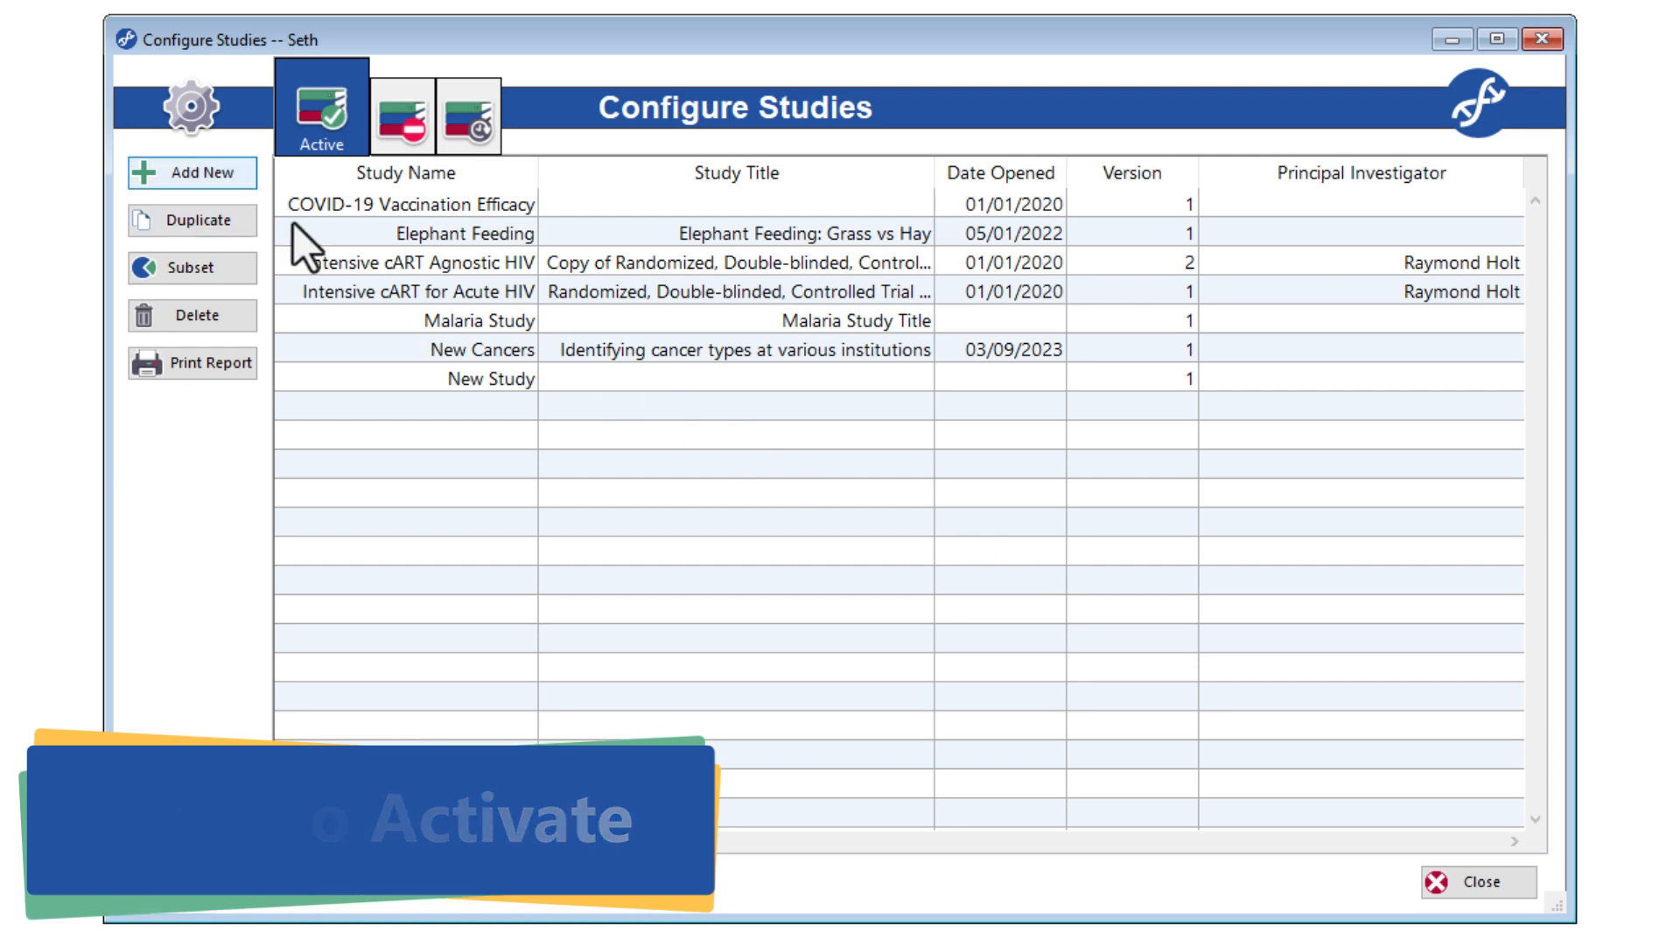
Start a new study with study arms enabled and set its Default Arm to use visit agnostic kits.
click(194, 177)
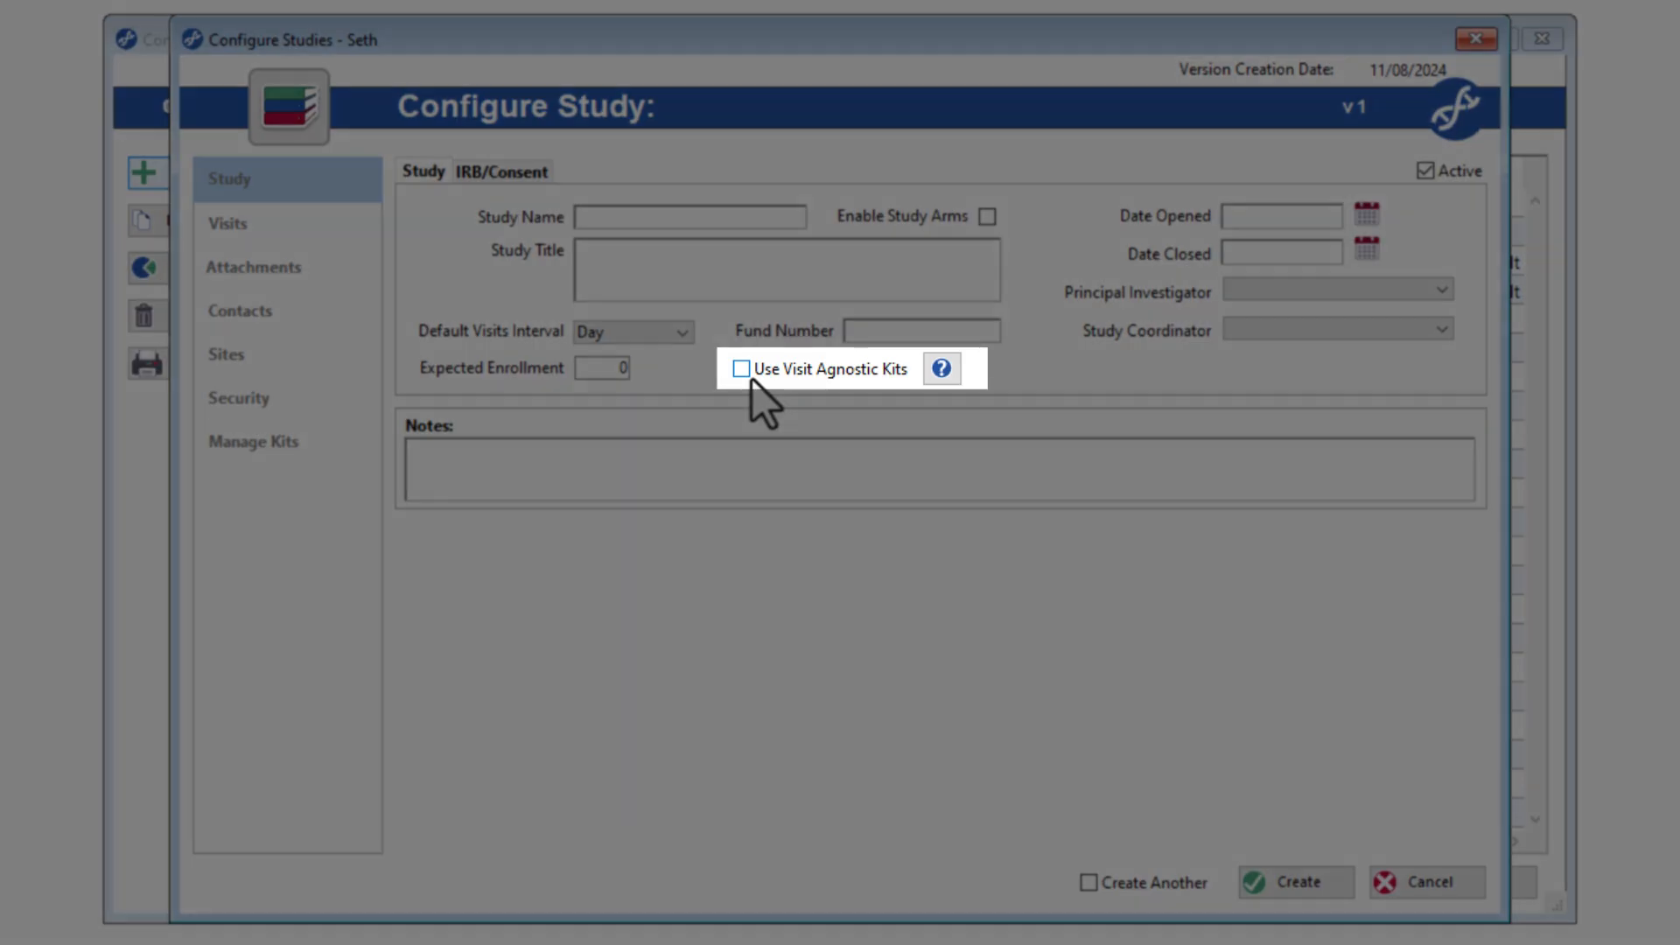
click(748, 378)
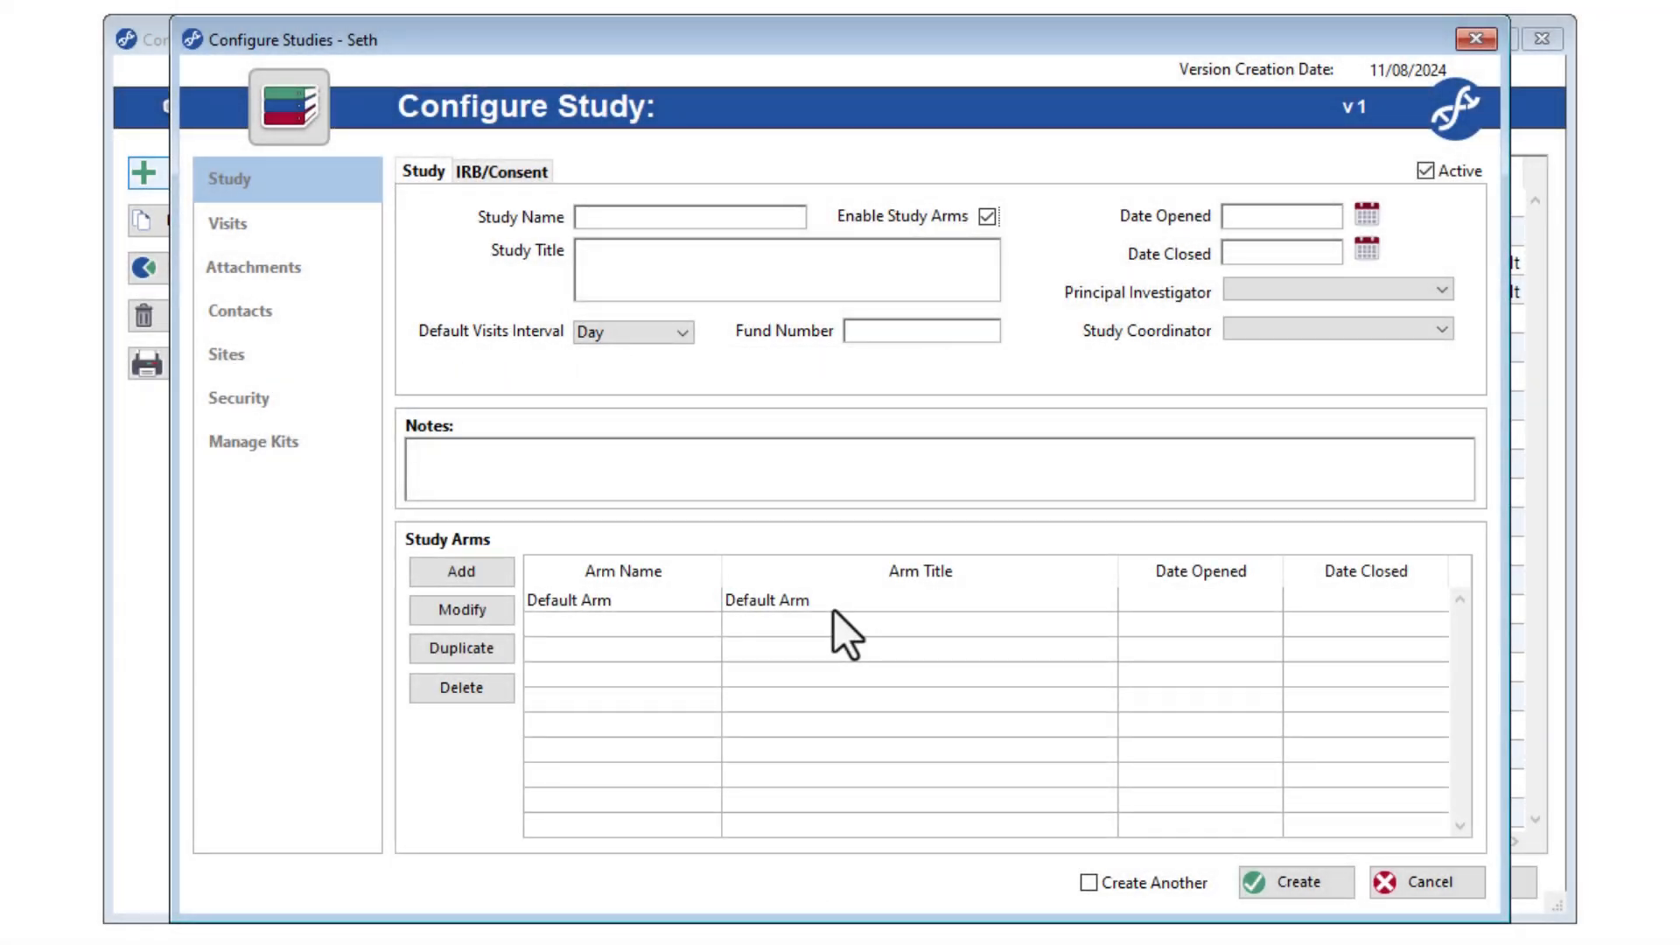
double_click(833, 611)
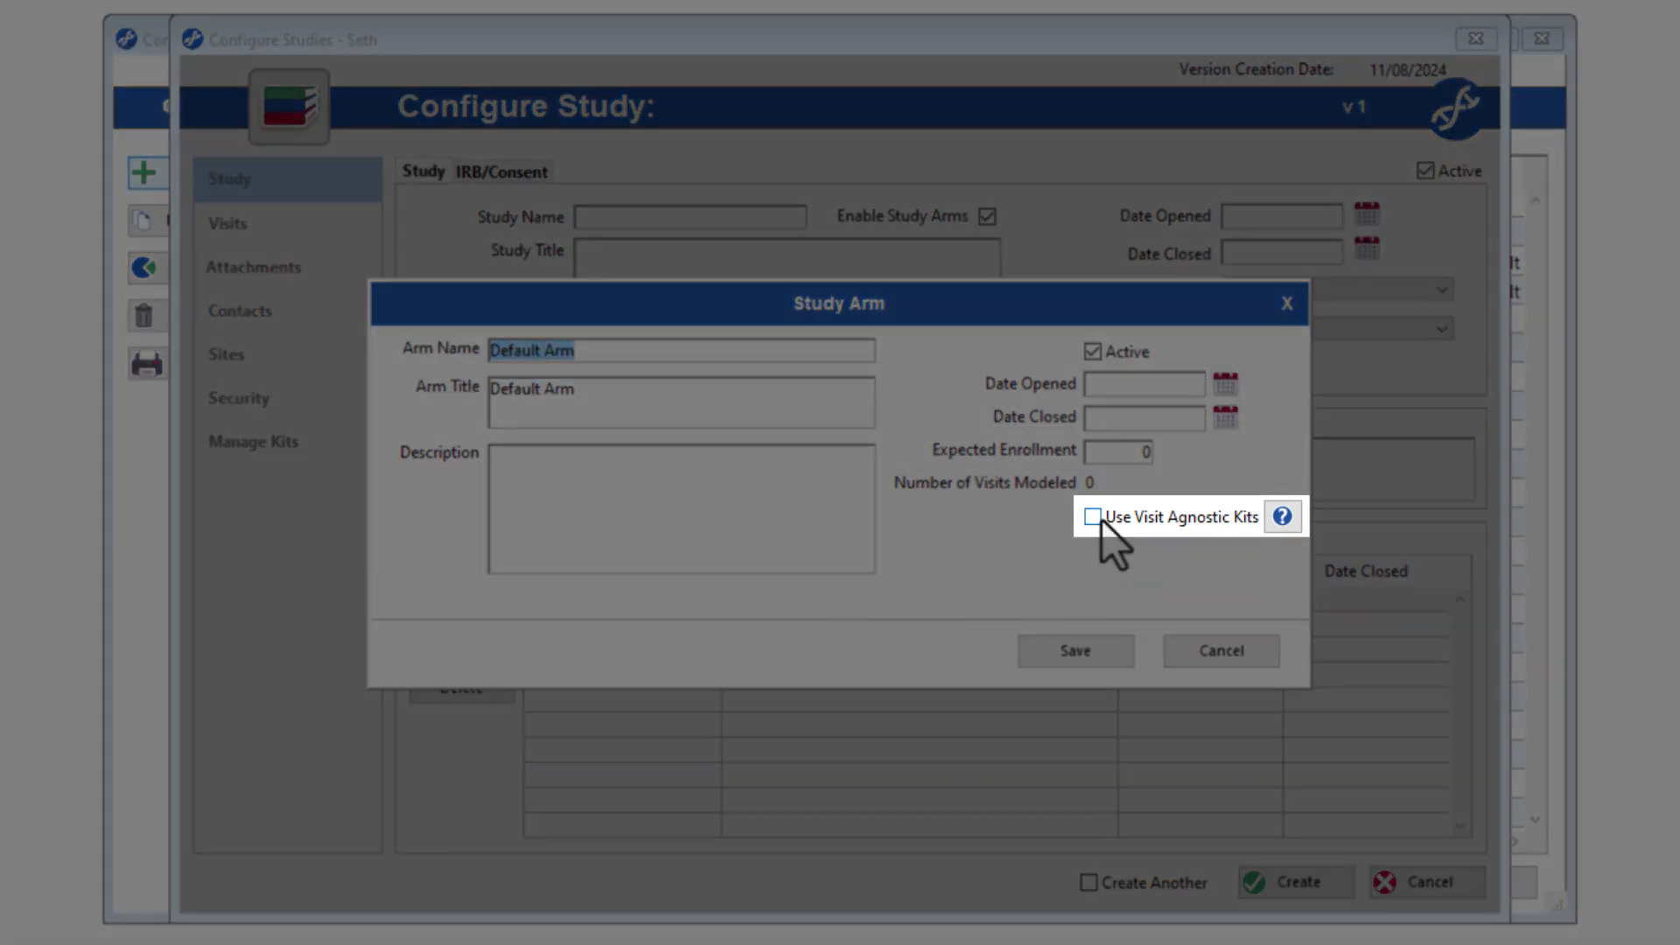
click(1101, 518)
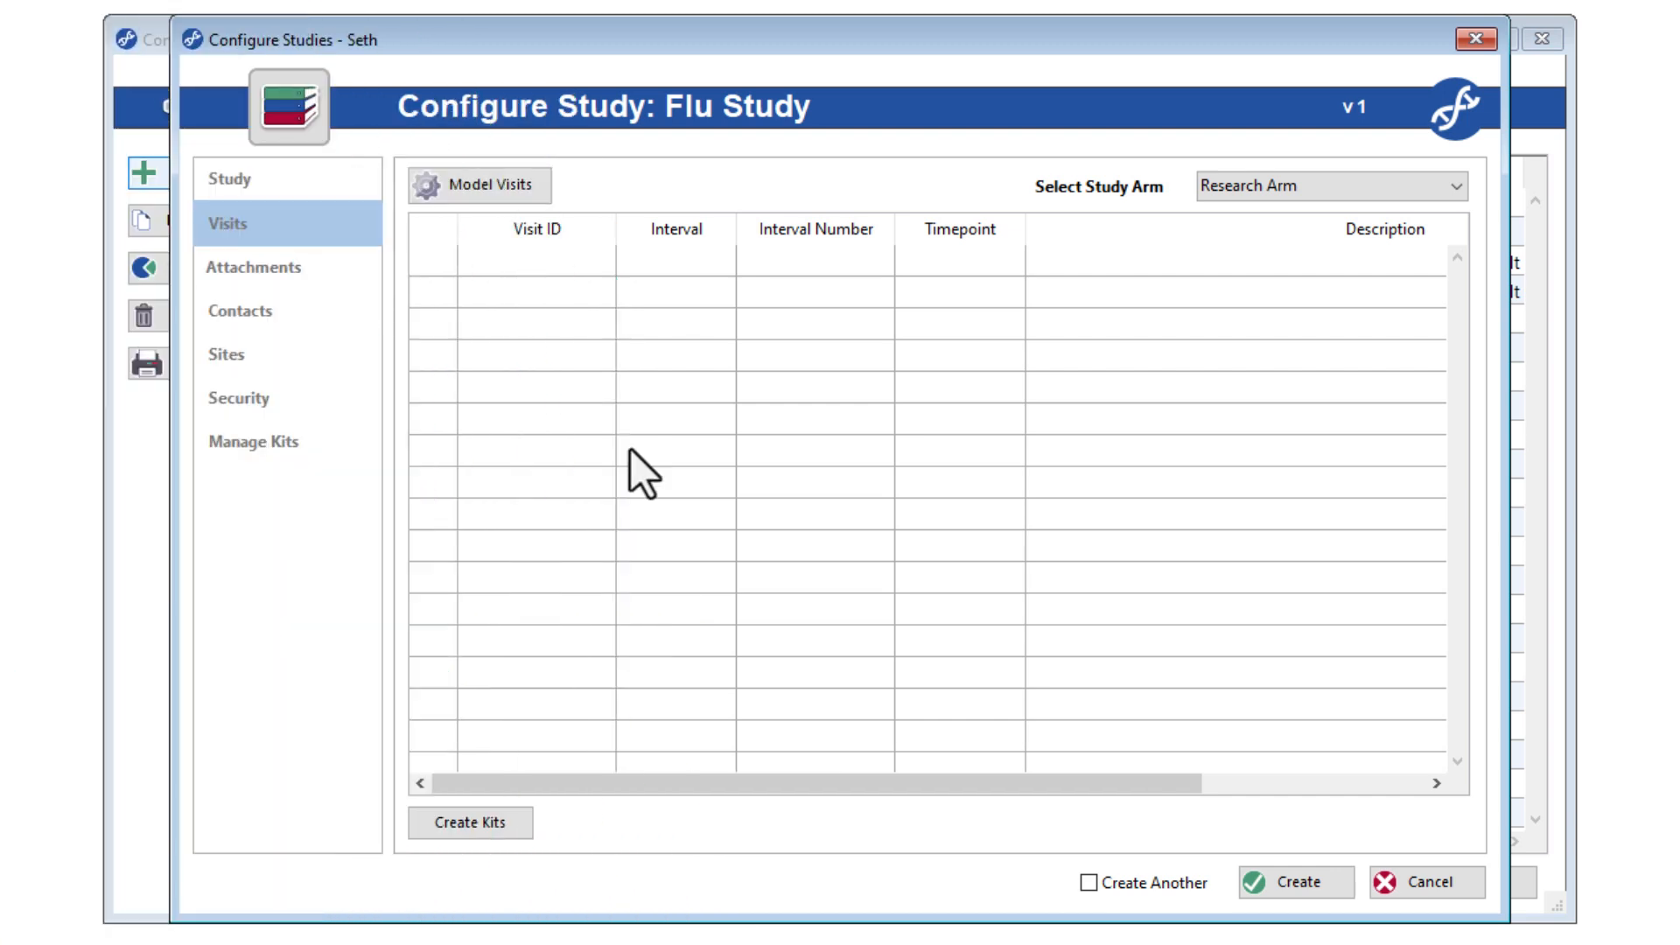
Open visit modelling for the Flu Study's Research Arm and create an agnostic kit named Blood Kit, described as "Kit for collecting blood samples".
click(512, 193)
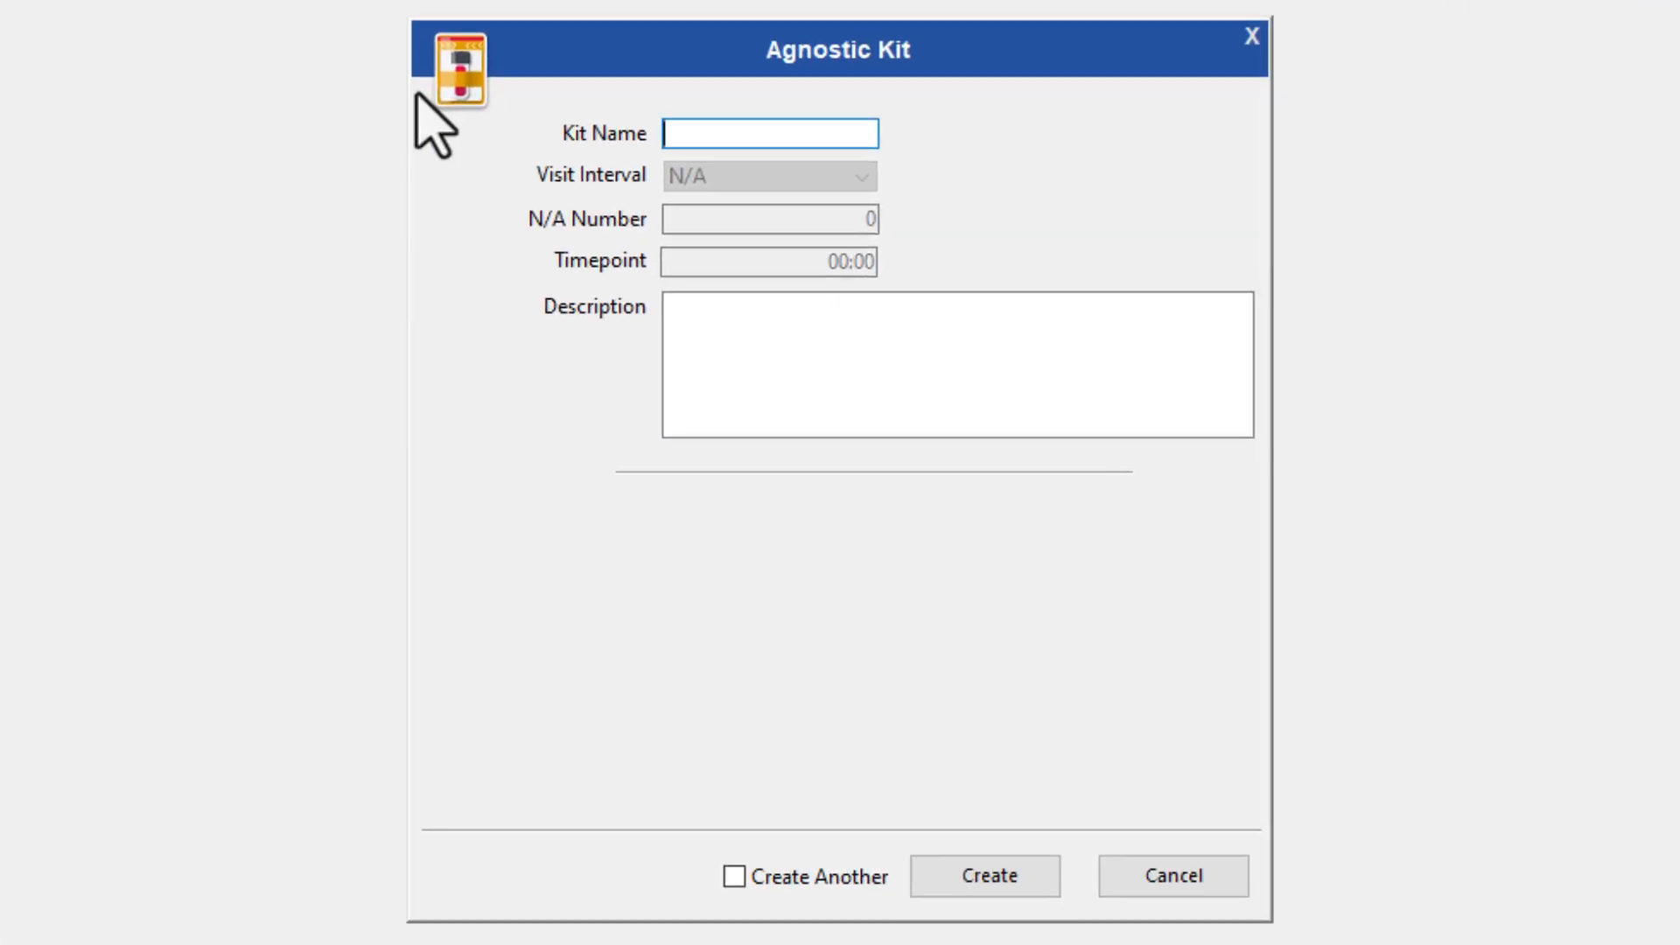
text(Blood Kit)
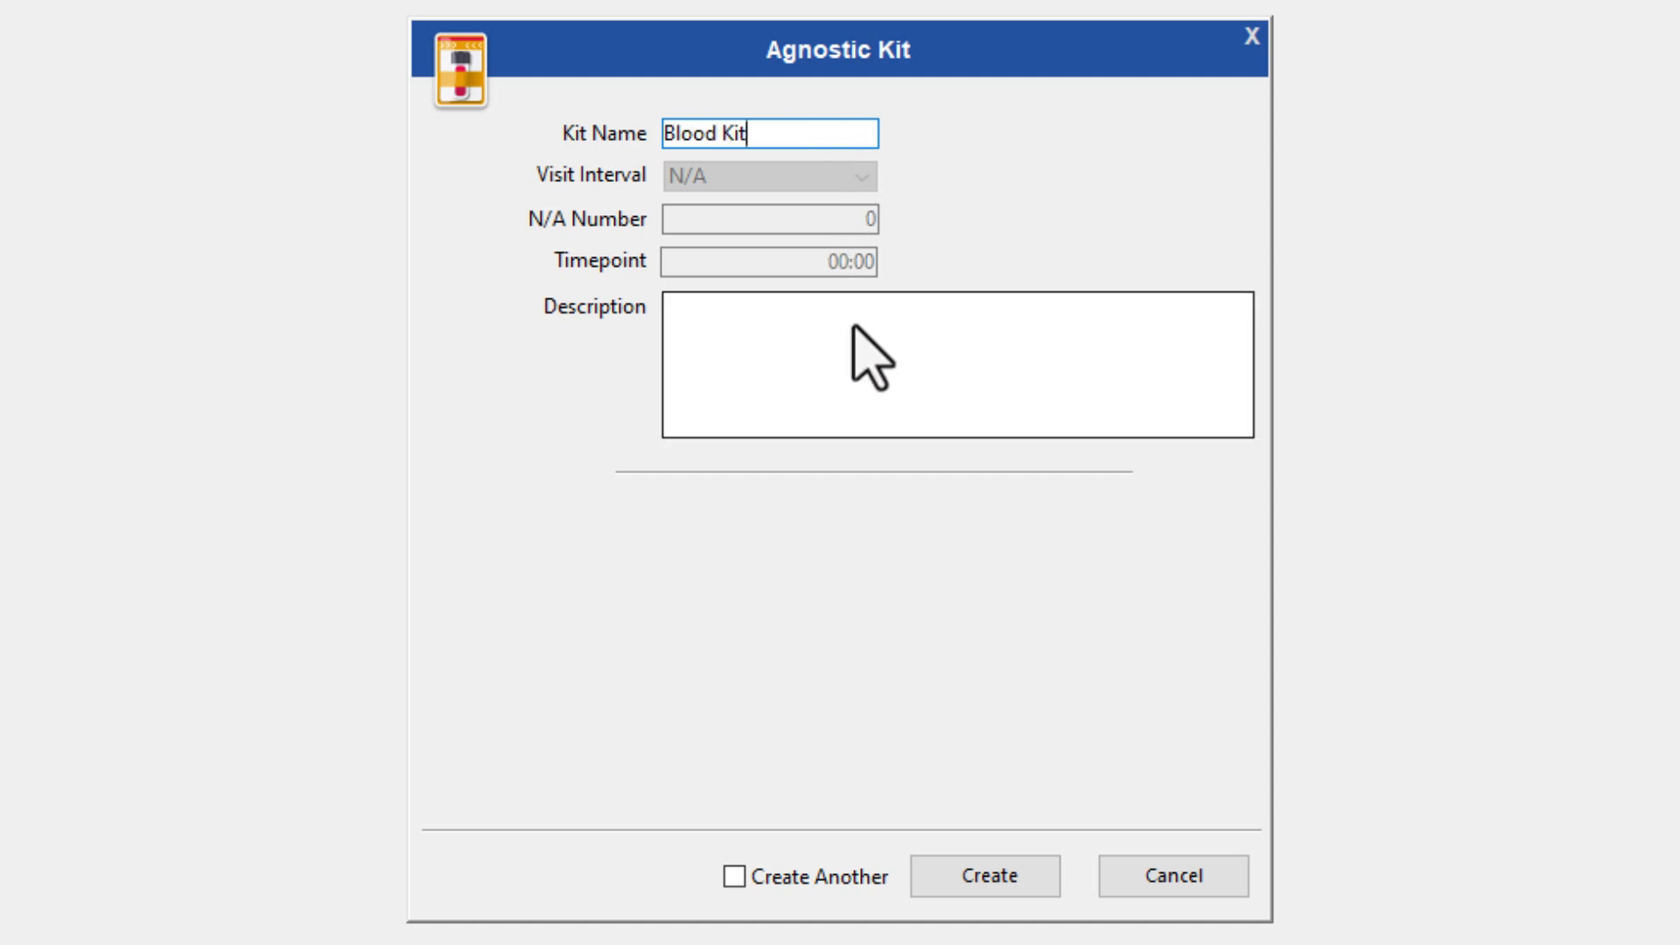
click(853, 326)
text(Kit for collecting b)
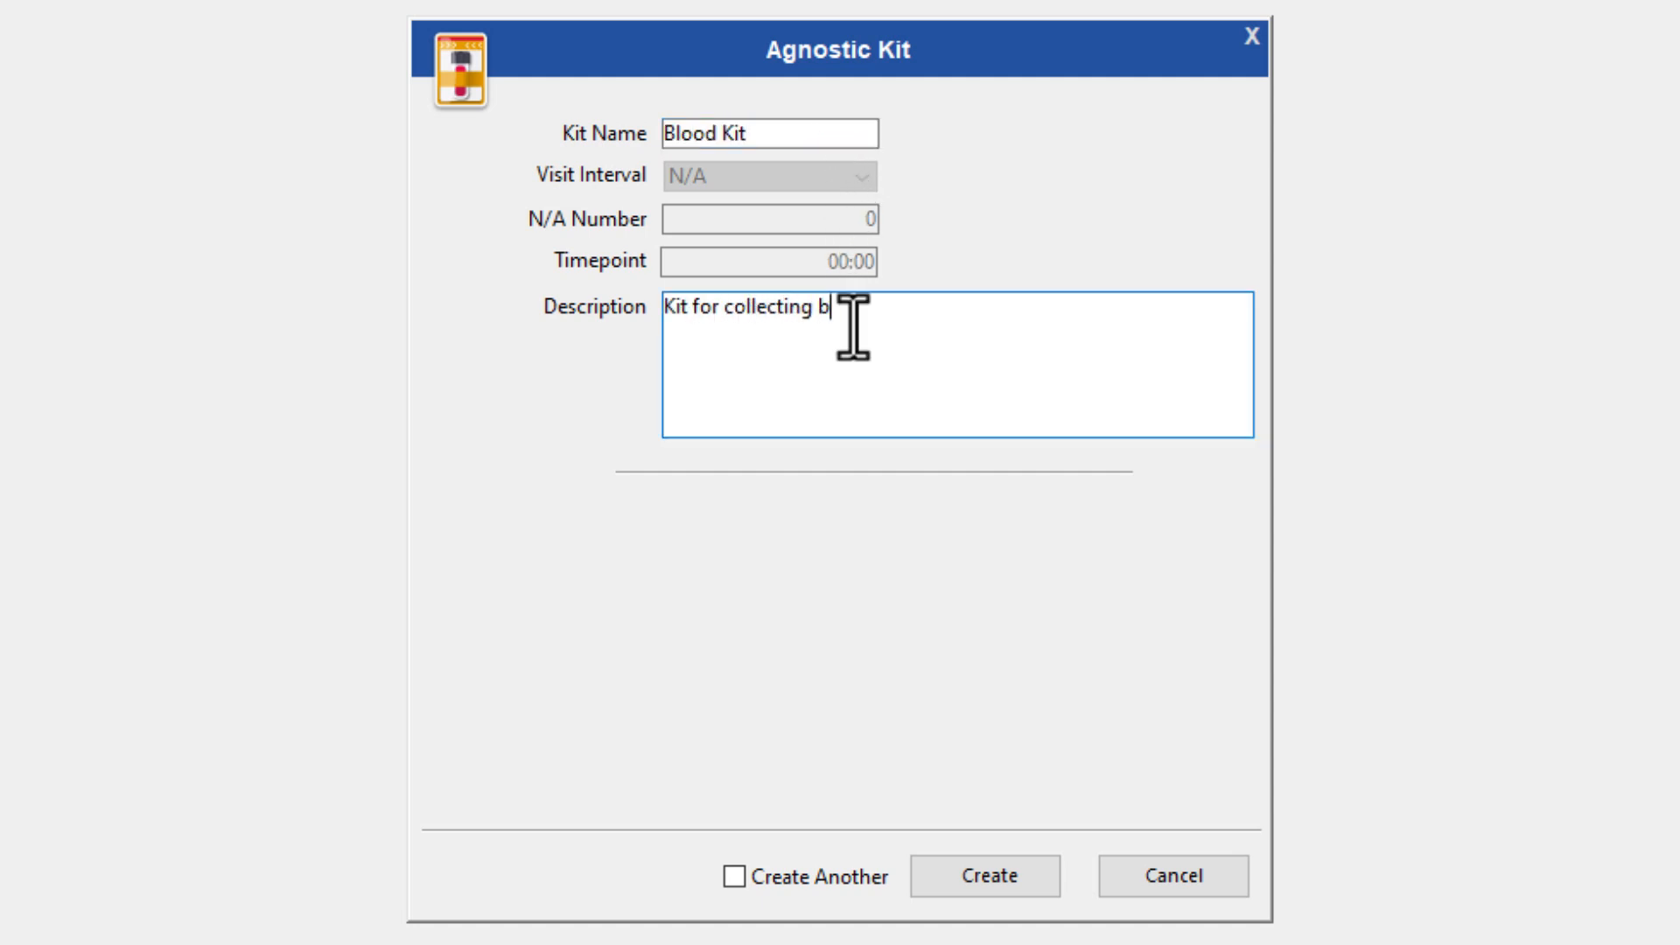
text(lood samples)
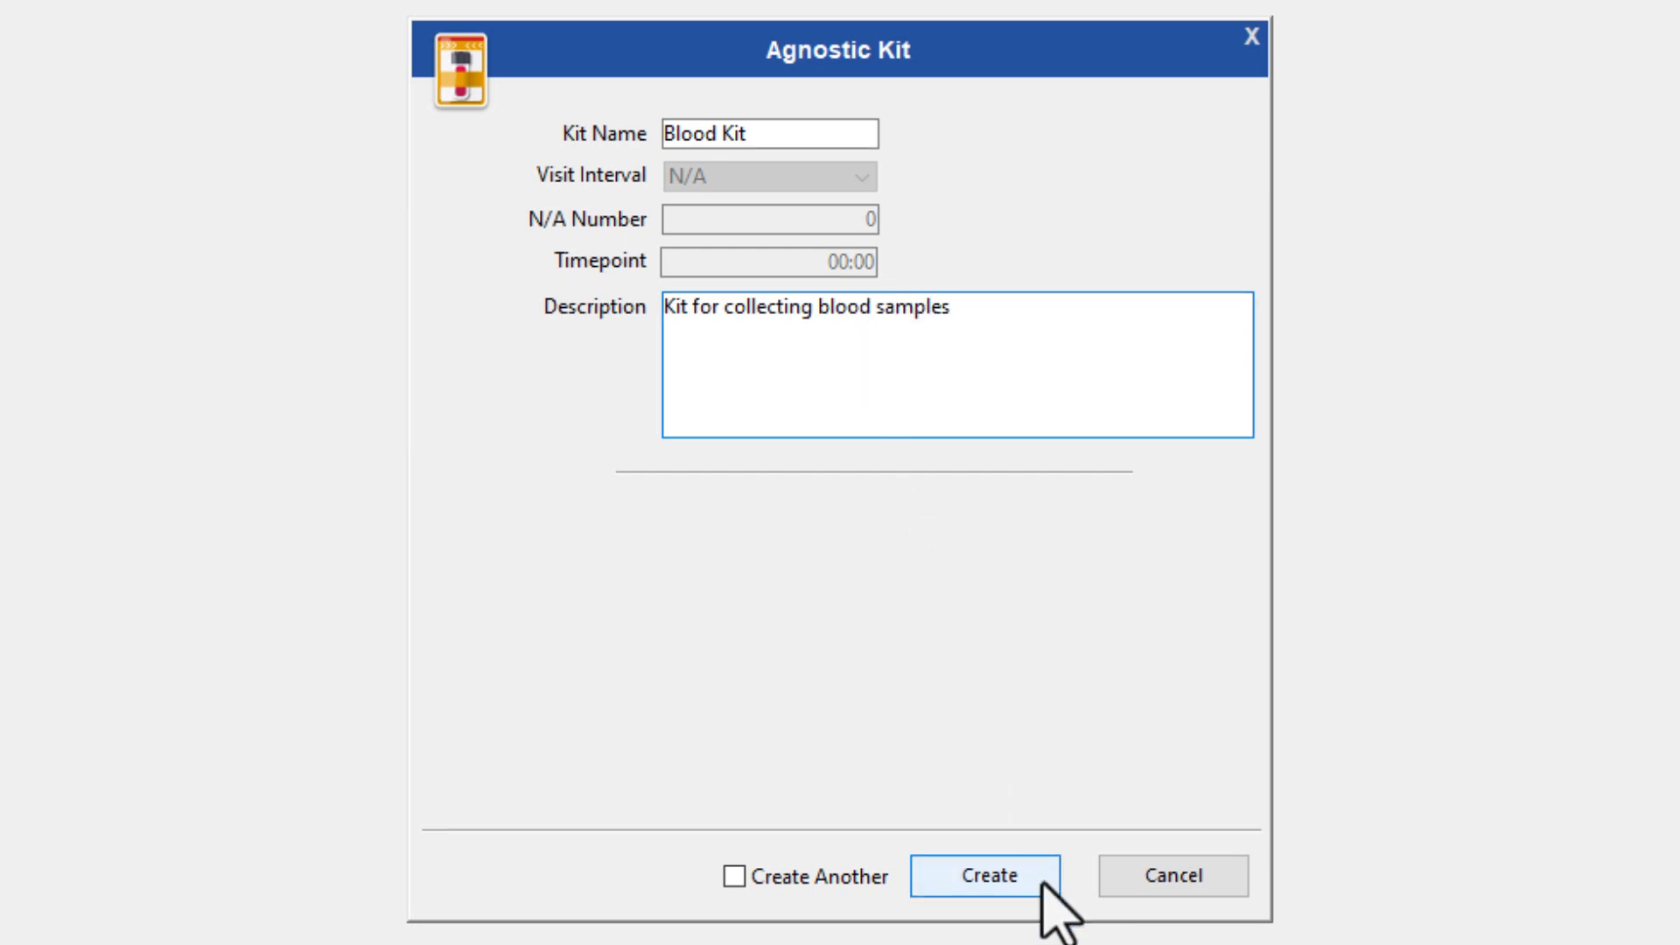
click(1039, 879)
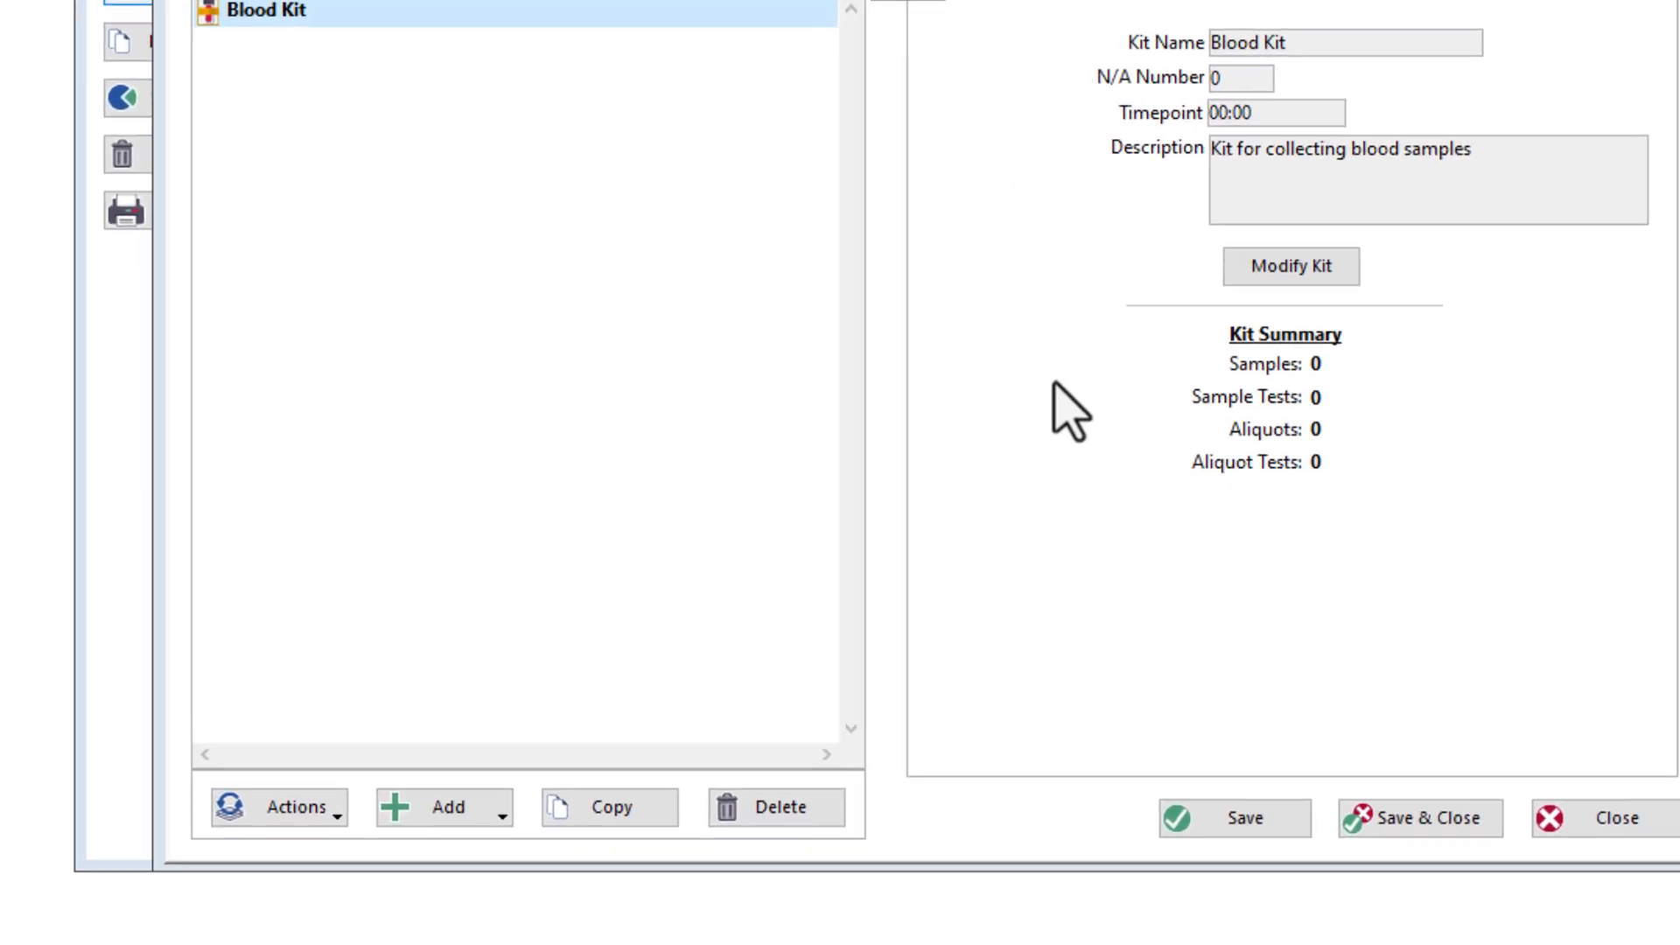
Add another agnostic kit named Nasal Swab to the Research Arm model.
click(733, 418)
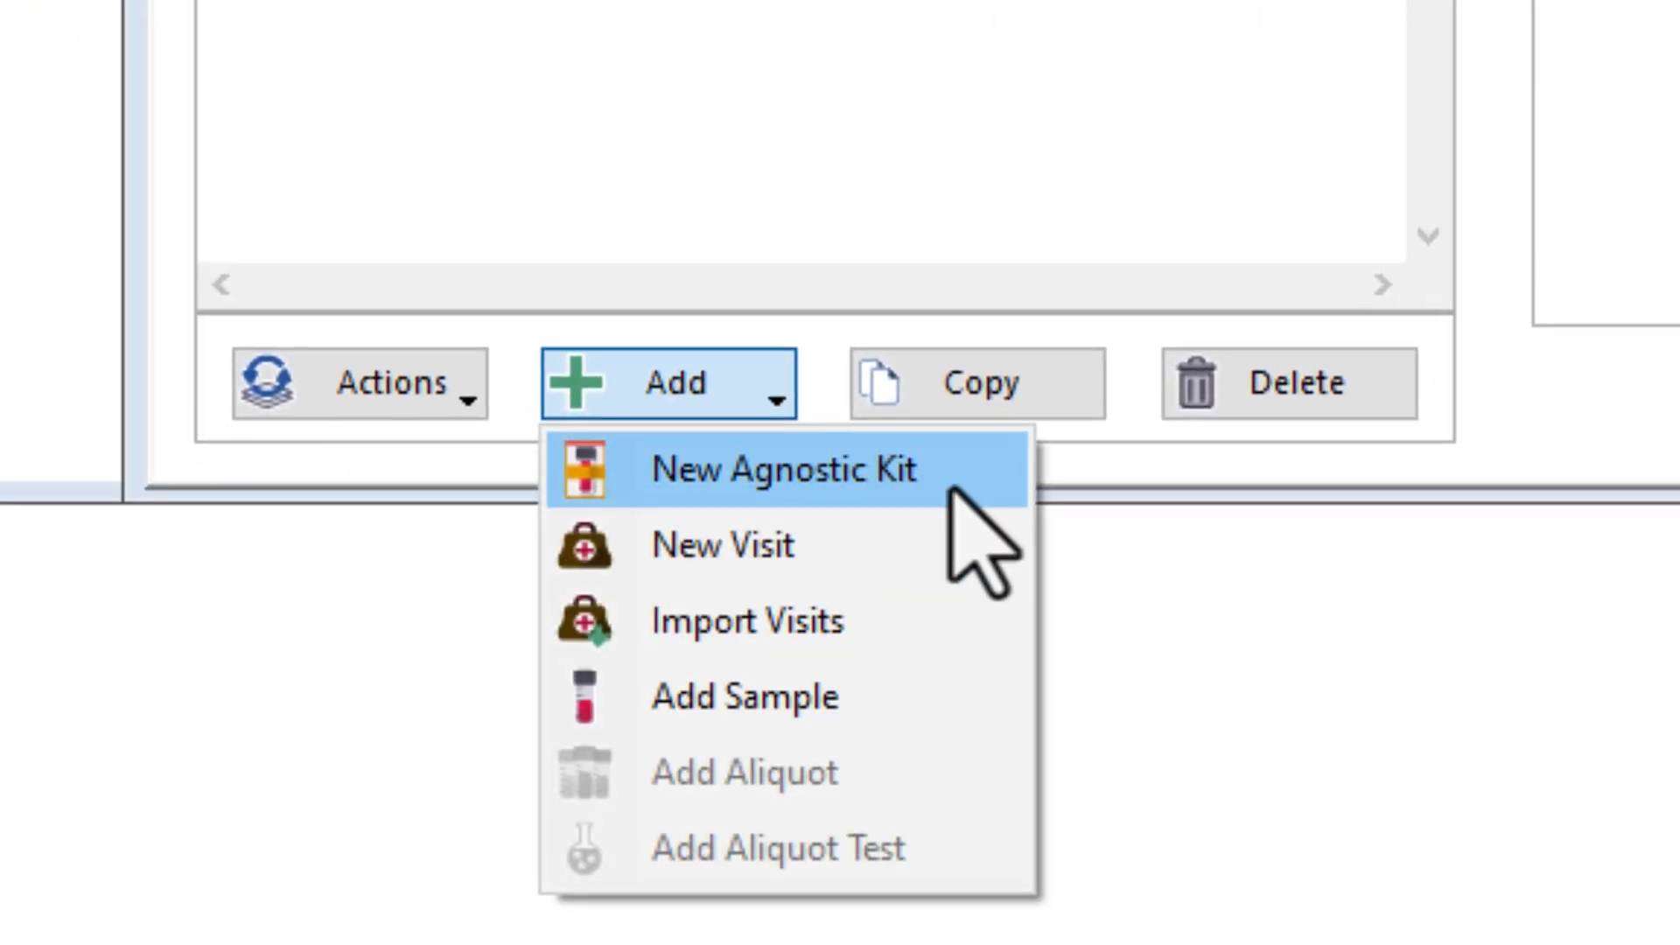
click(952, 490)
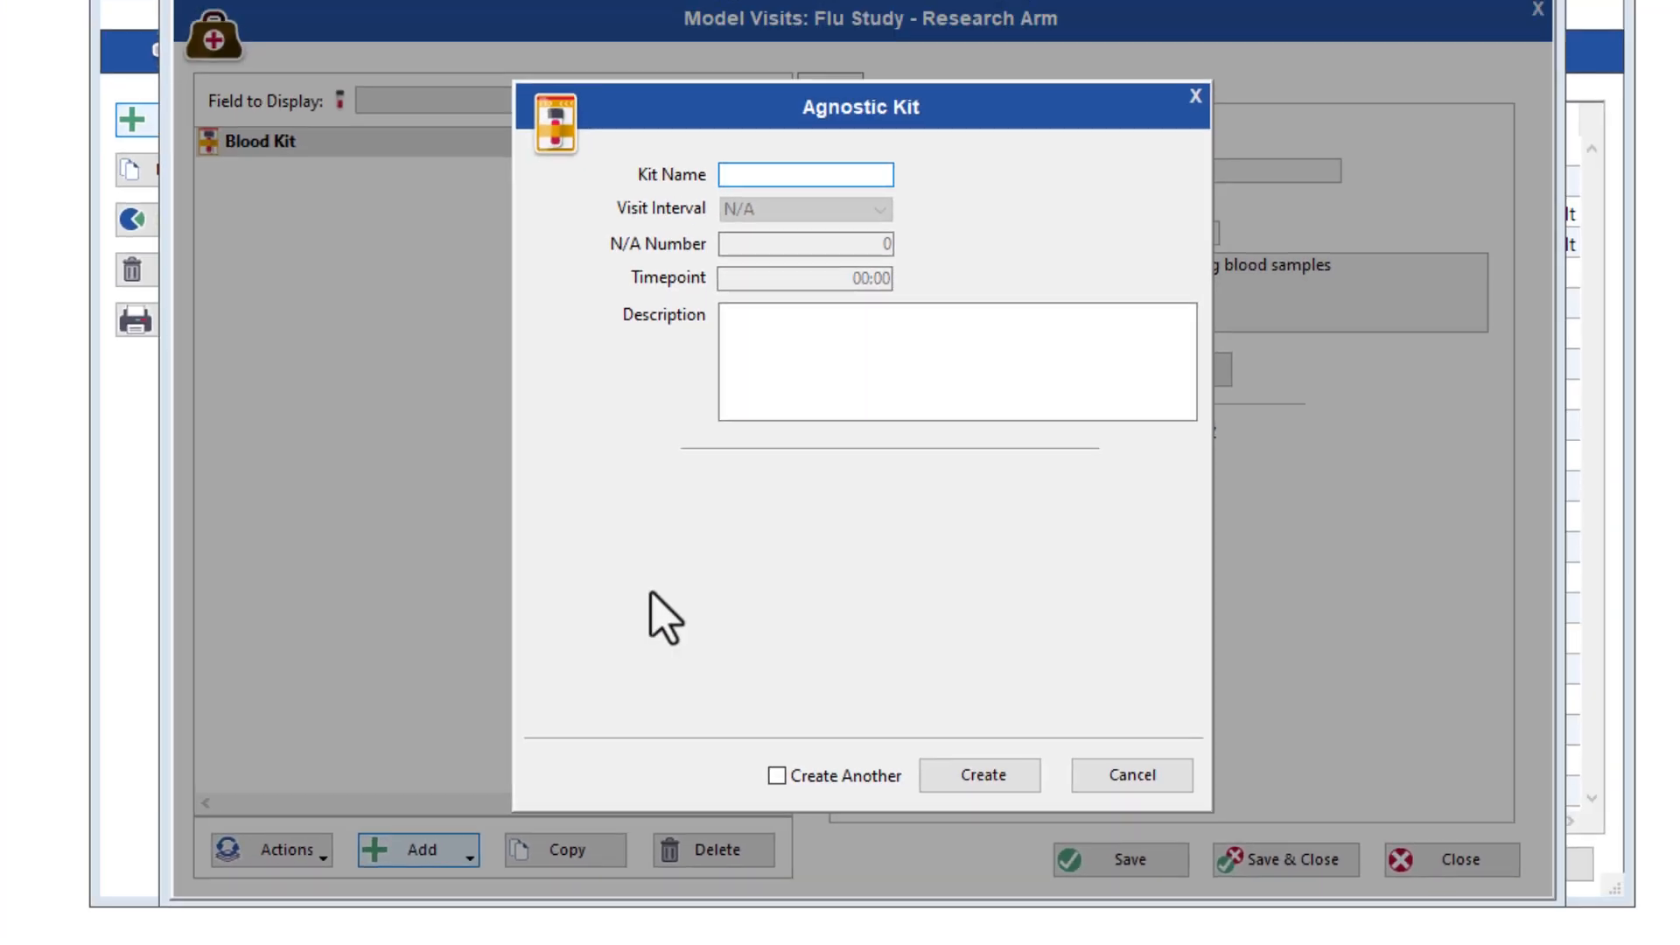
text(Na)
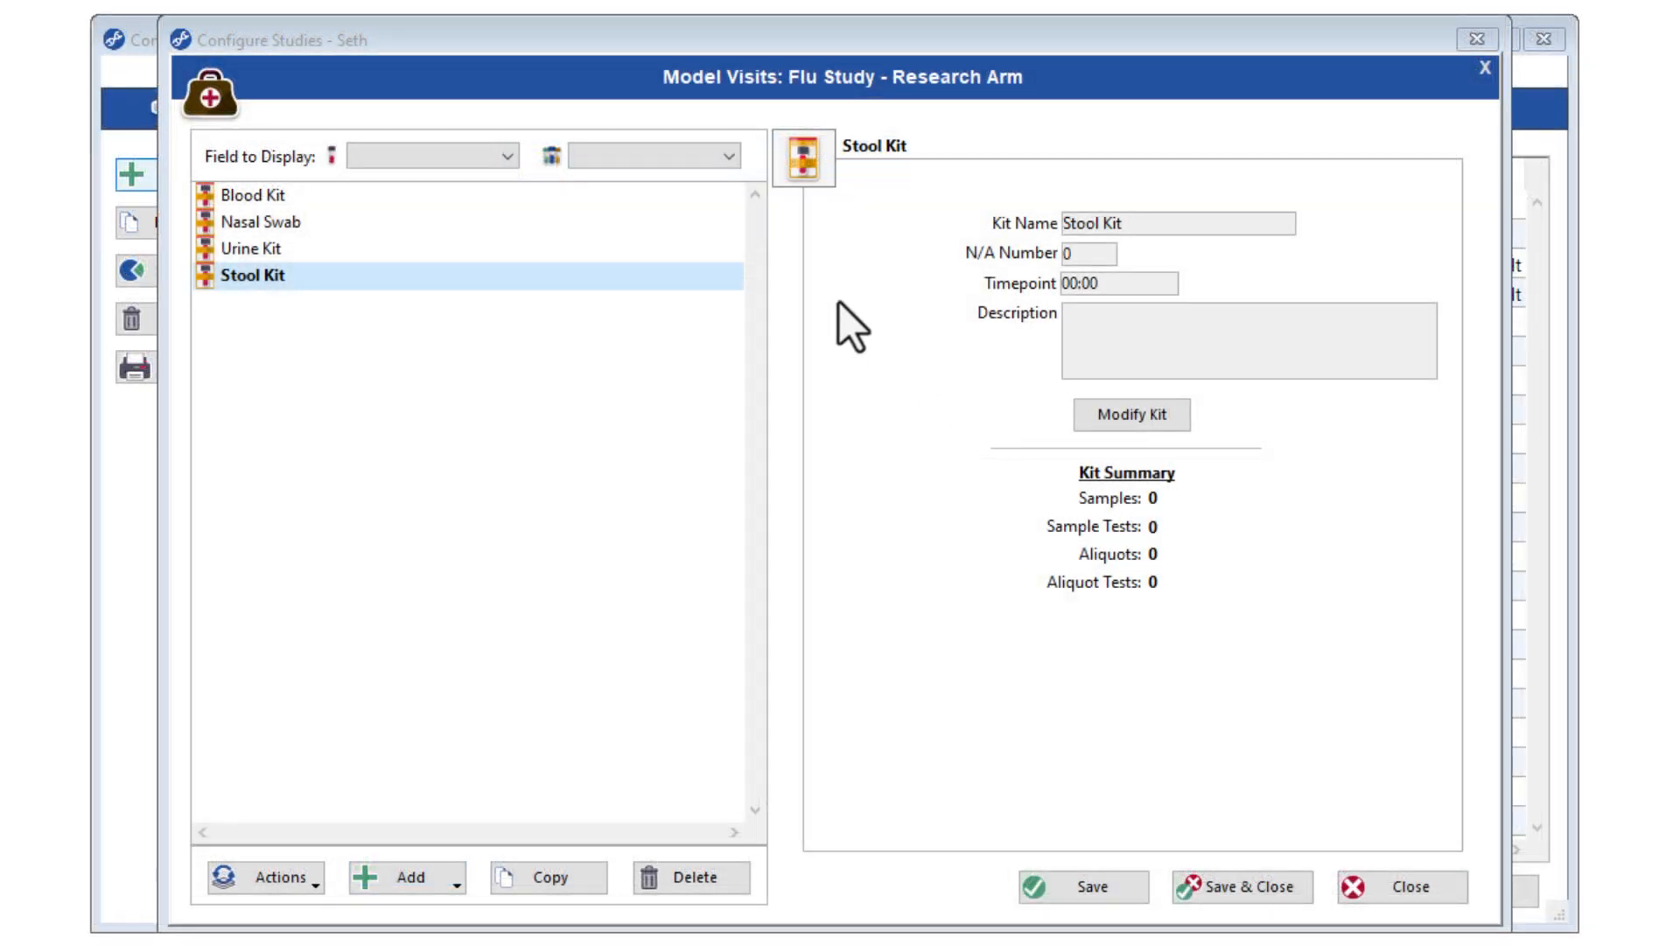
Add a sample to the Blood Kit with its Sample Type set to Whole Blood.
click(262, 195)
click(453, 882)
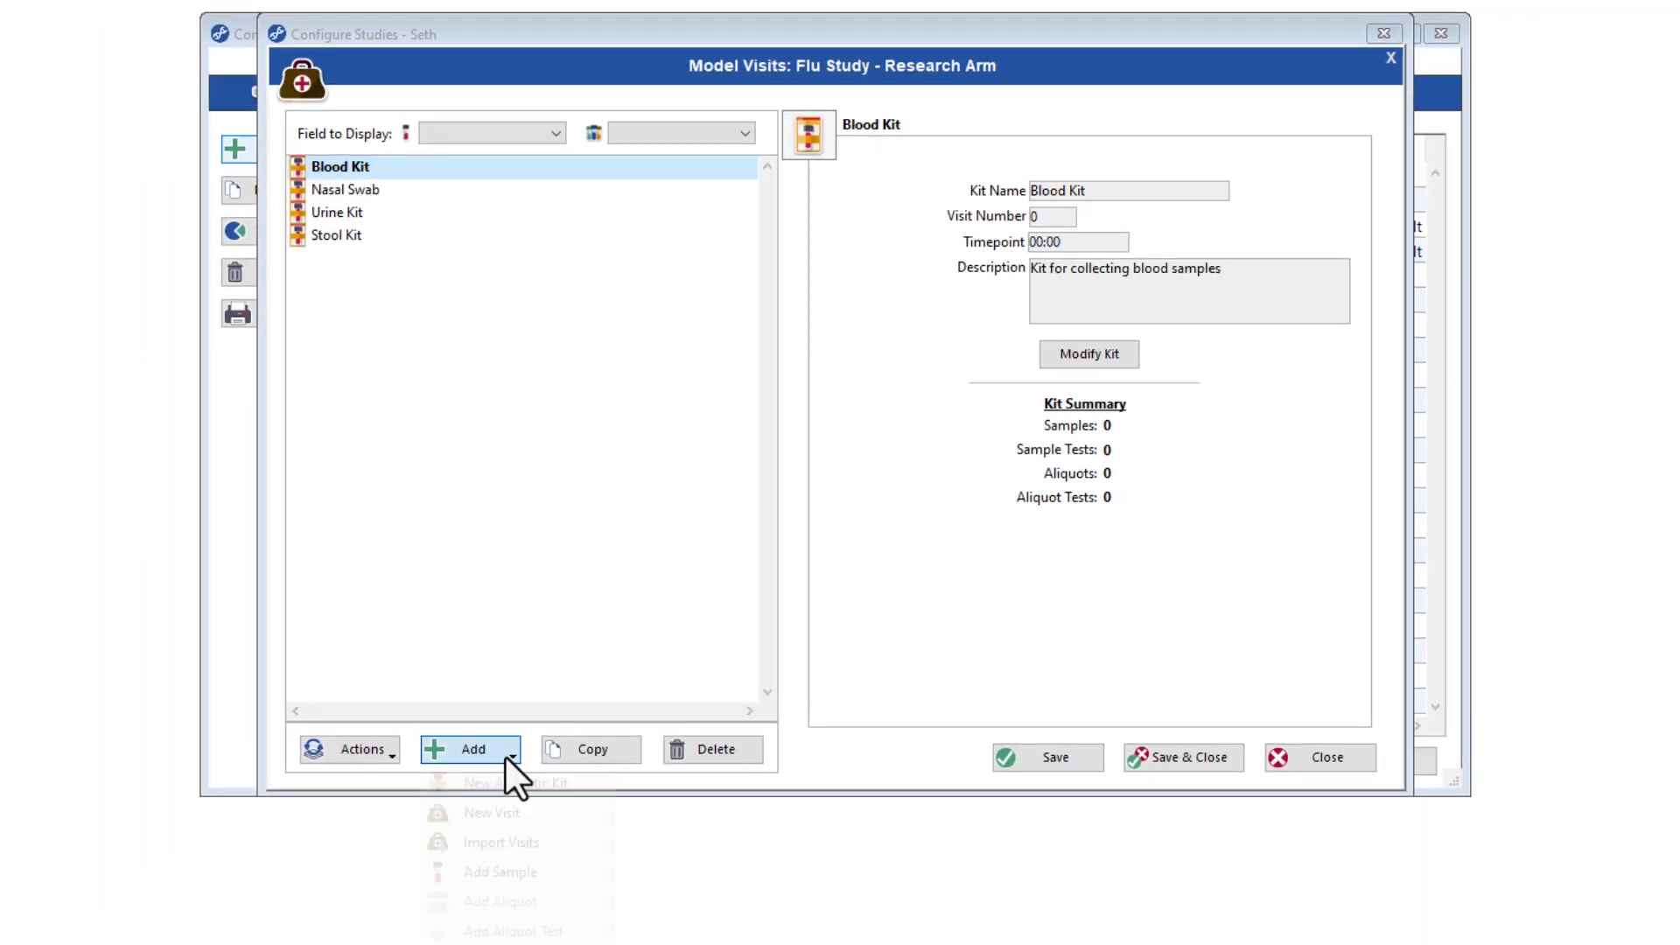
click(550, 874)
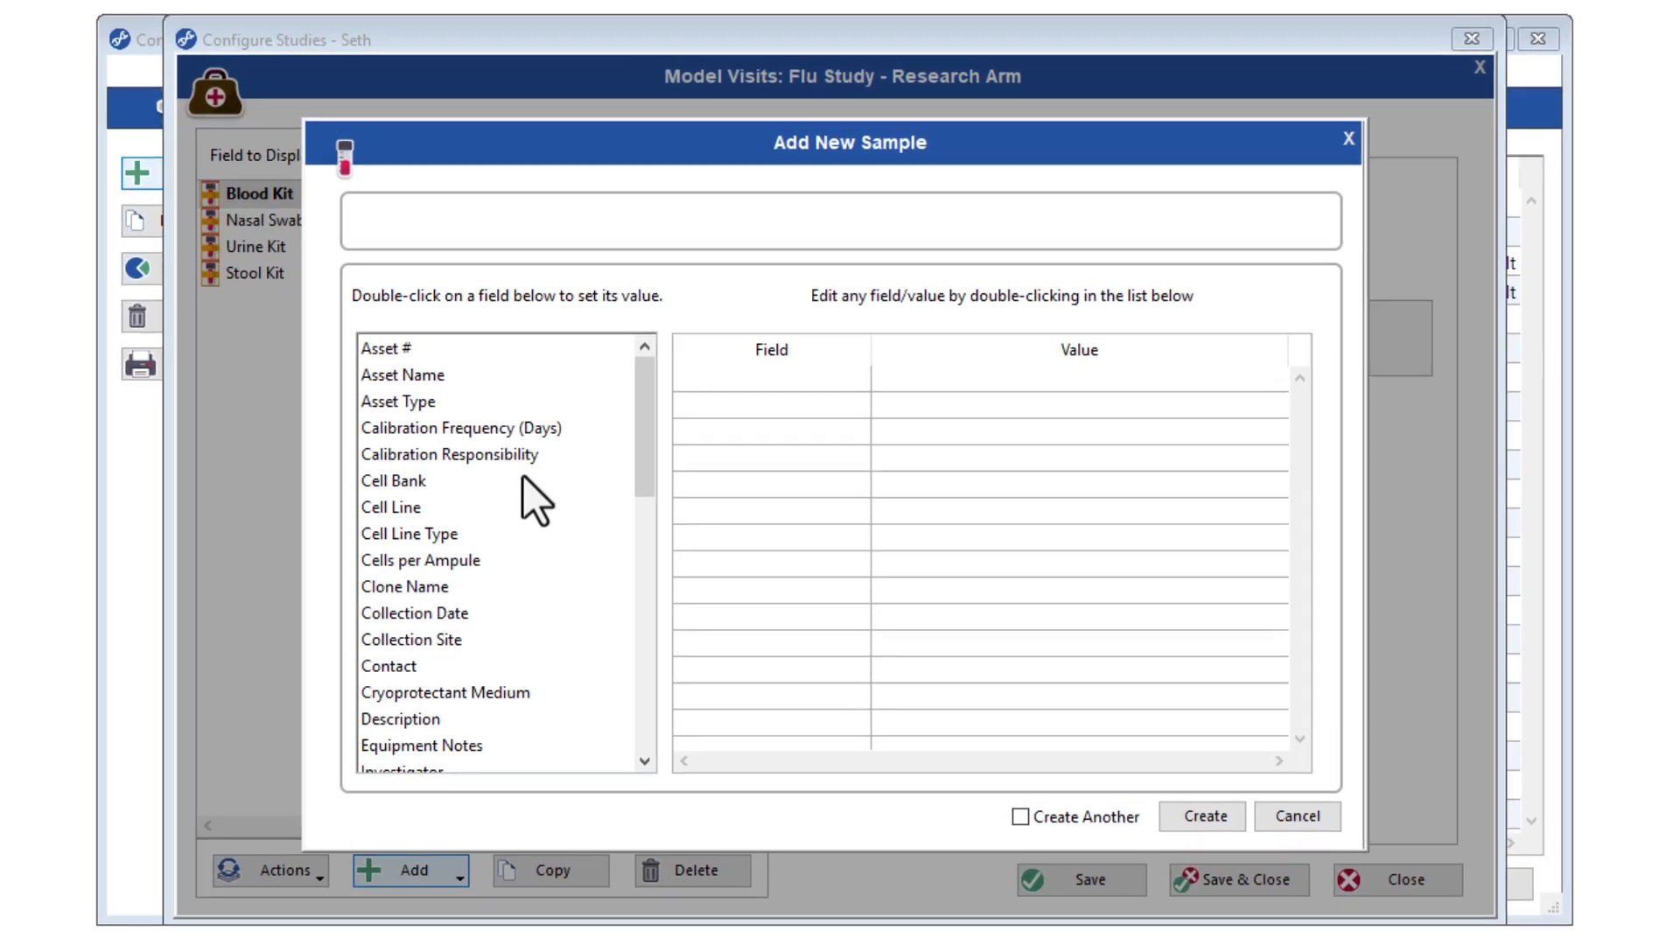
scroll(523, 478, down, 10)
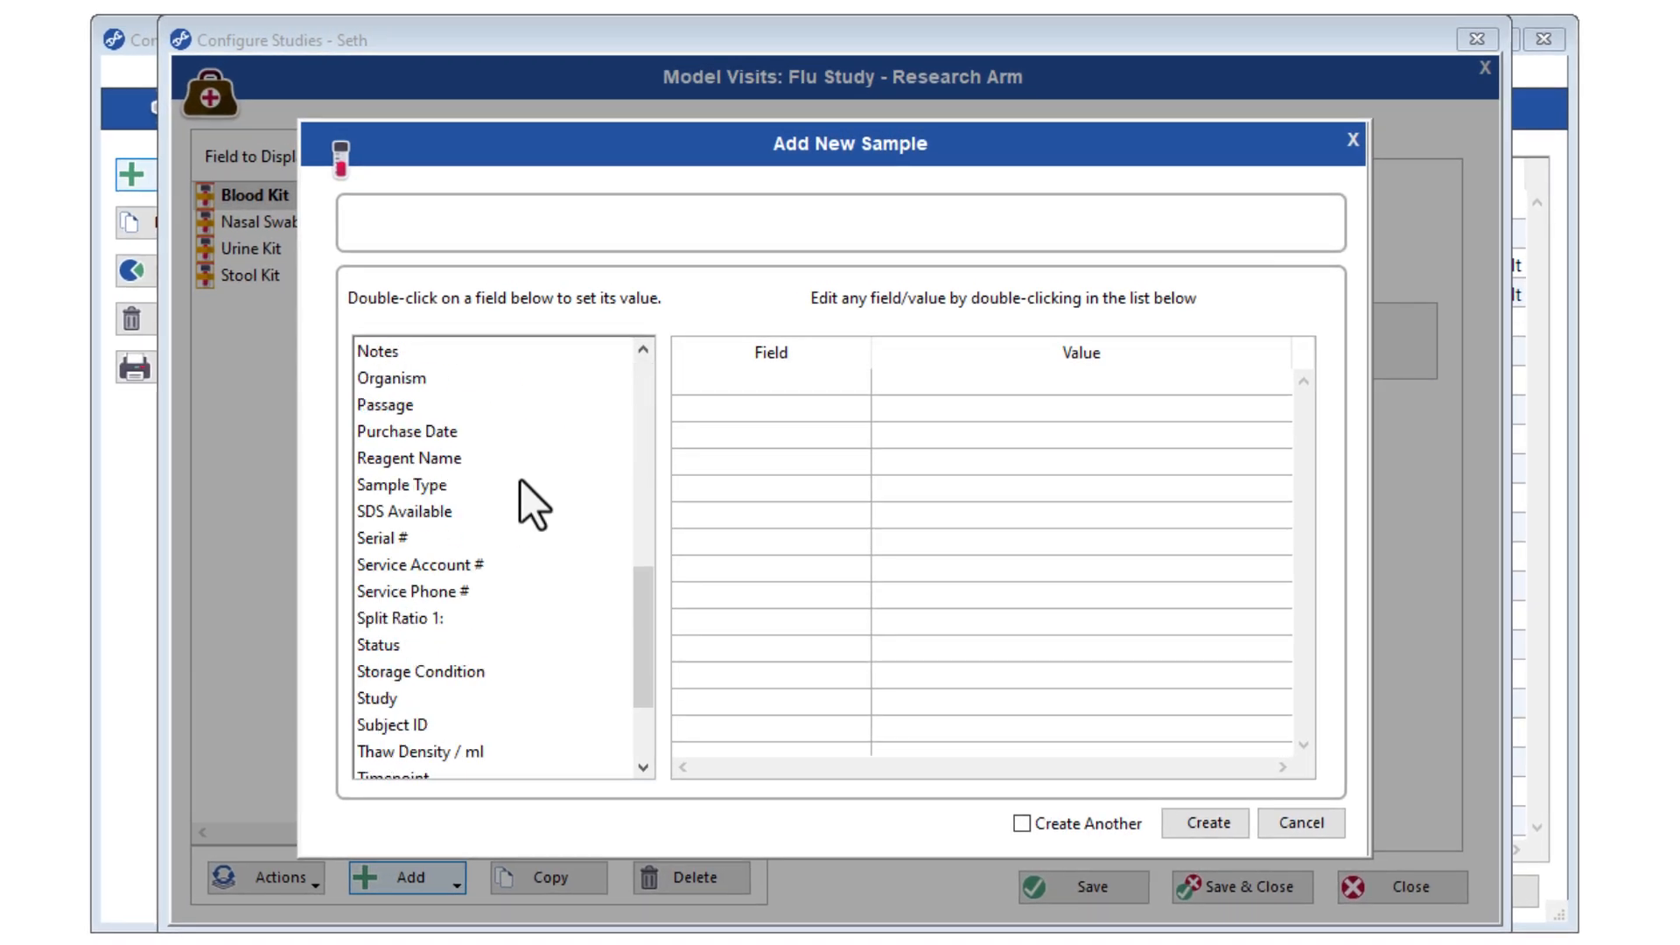
double_click(394, 485)
click(932, 302)
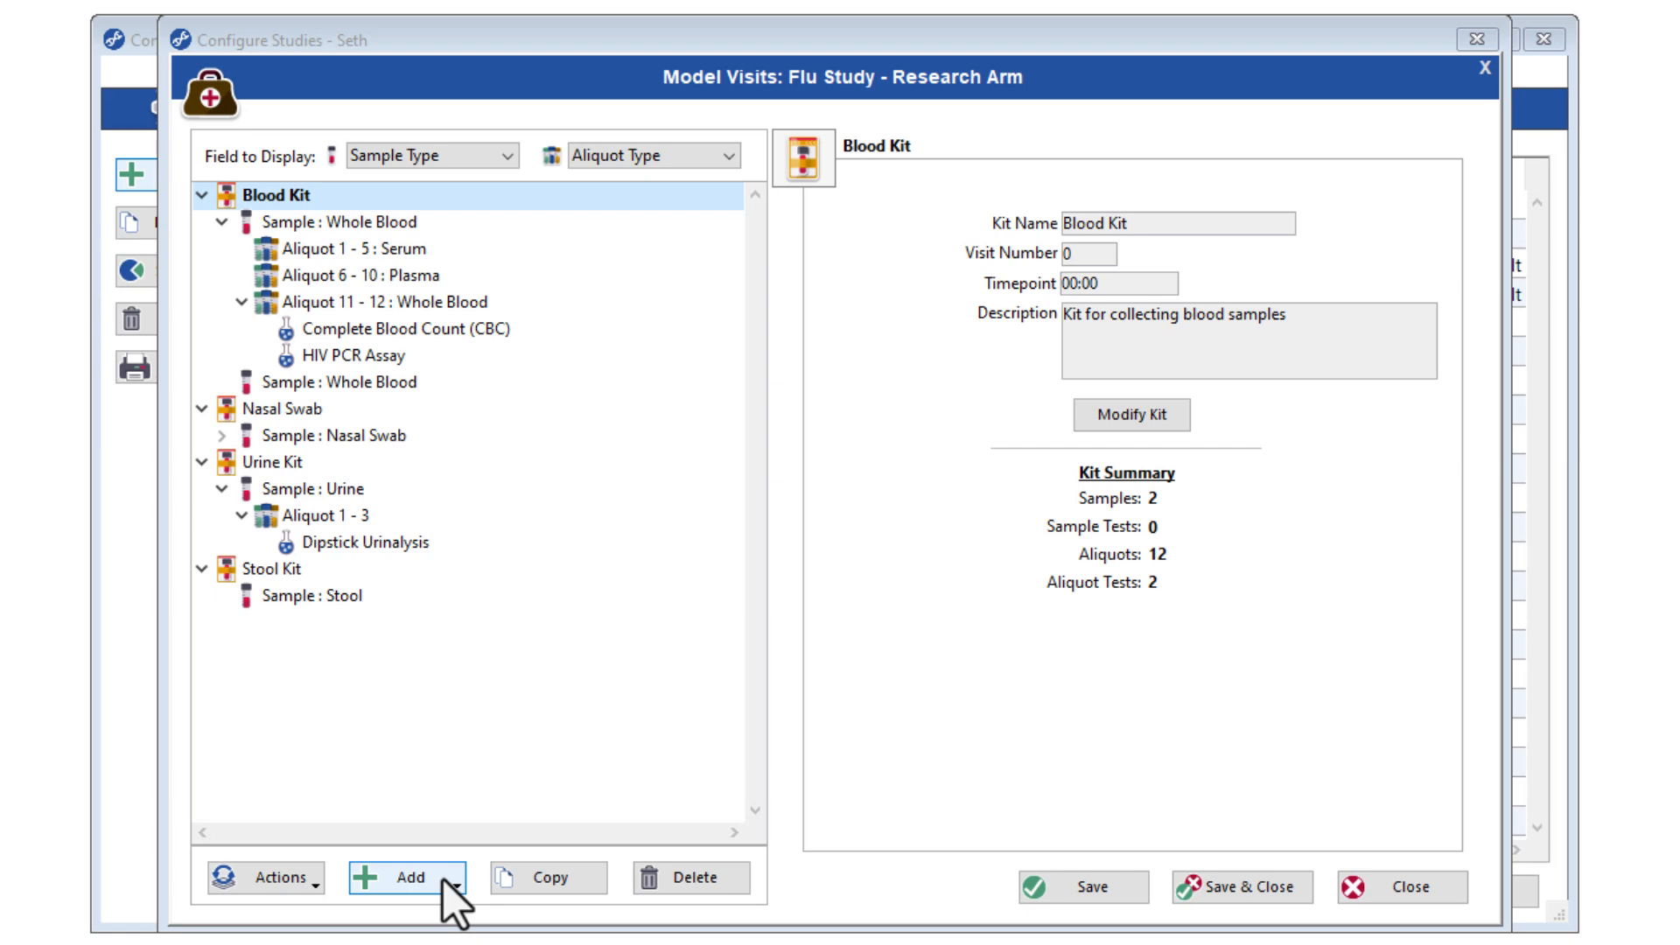
Create a visit named Baseline on Day 1 that expects the Blood Kit, Nasal Swab, Stool Kit and Urine Kit.
click(443, 880)
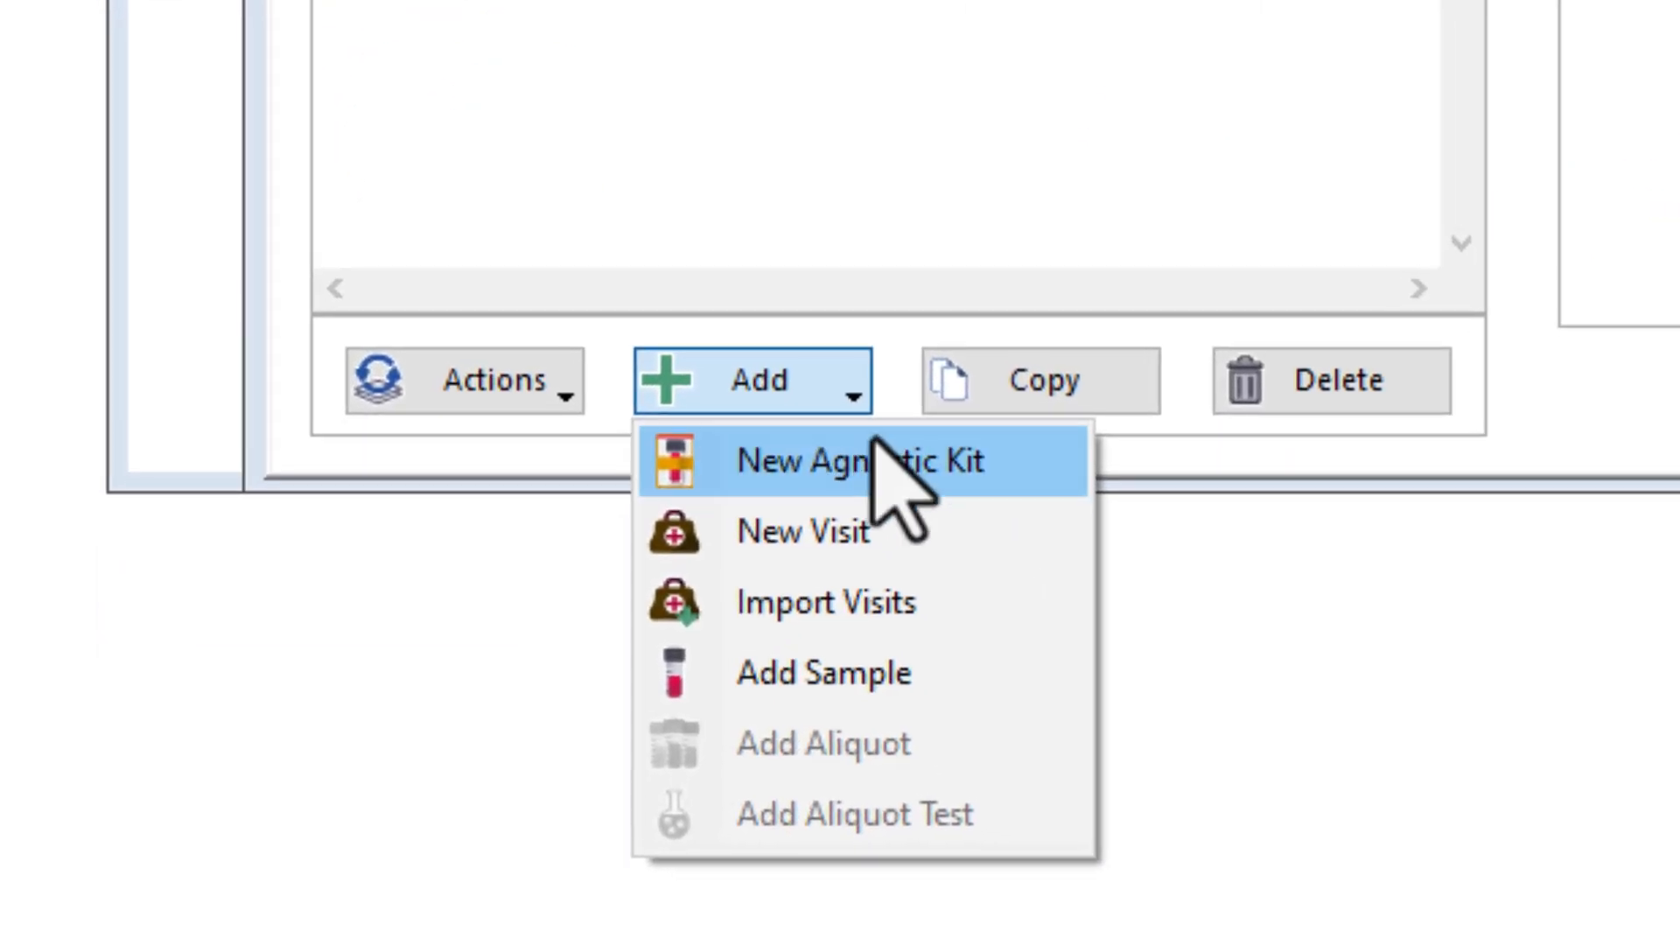
click(978, 557)
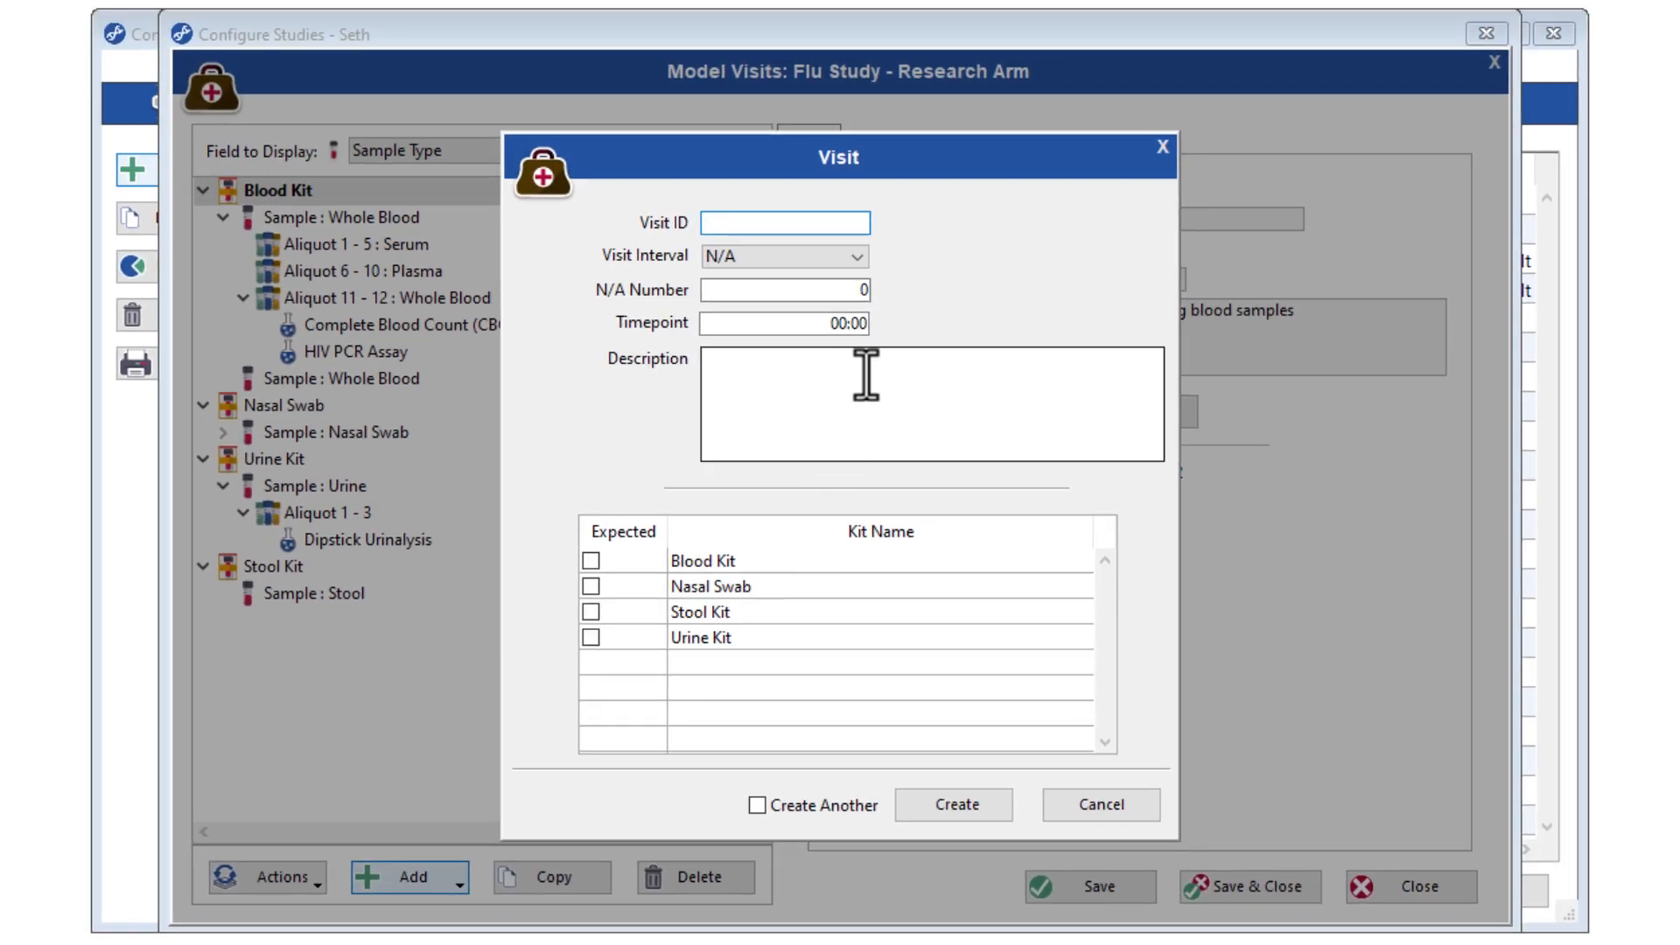
text(Baseline)
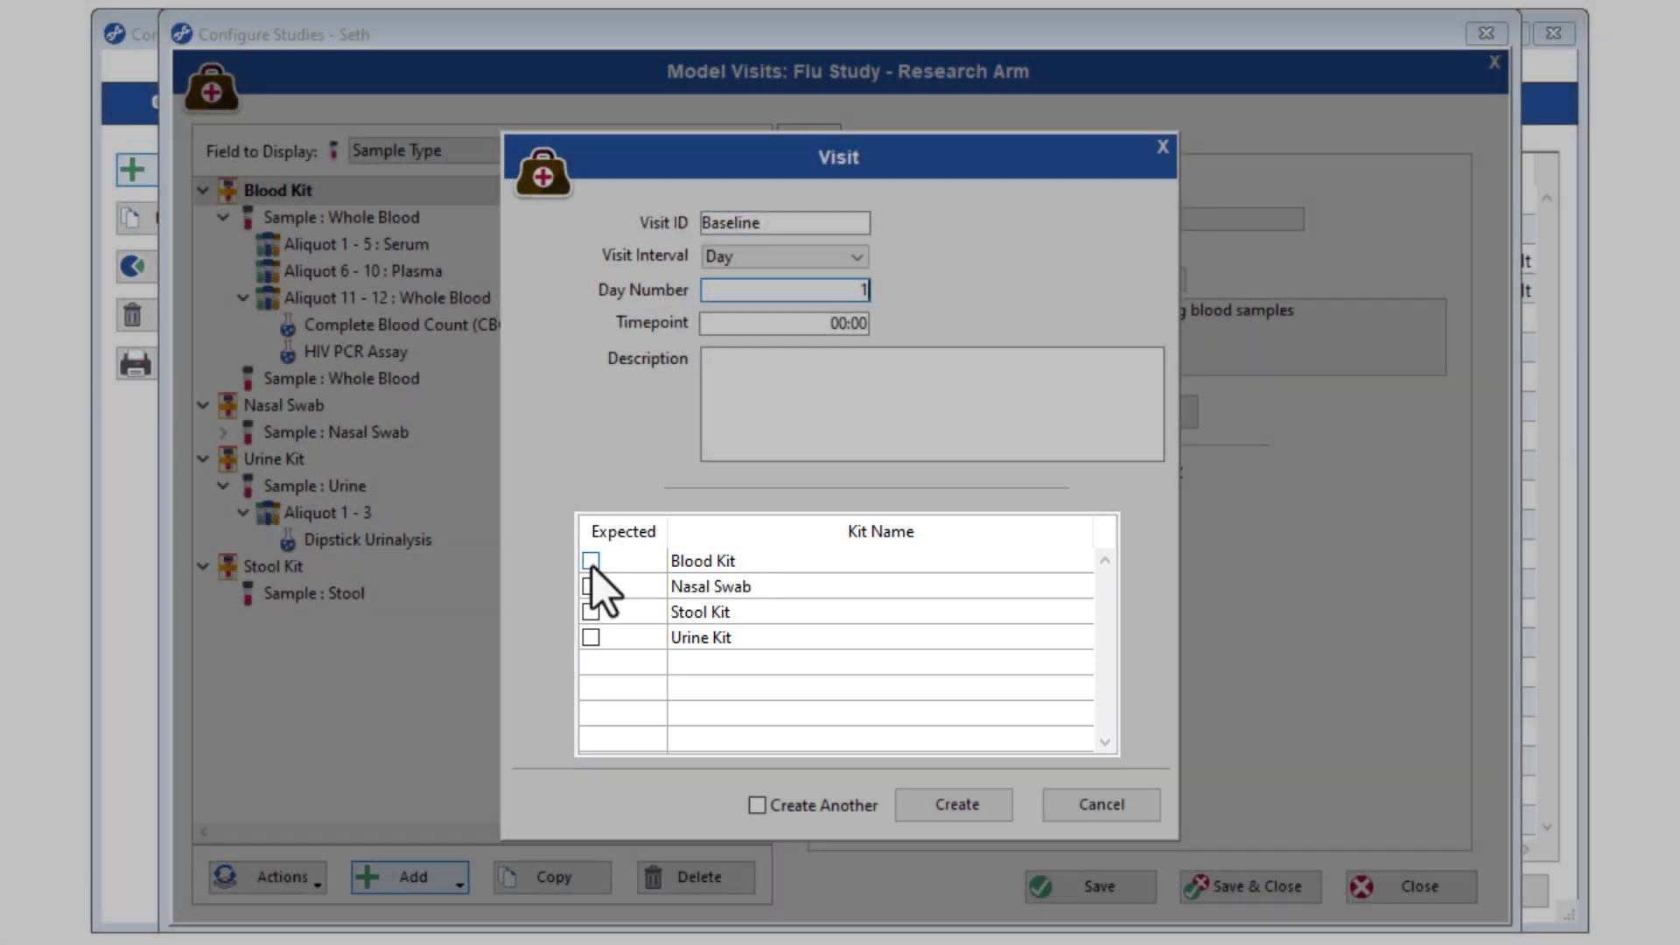
click(591, 561)
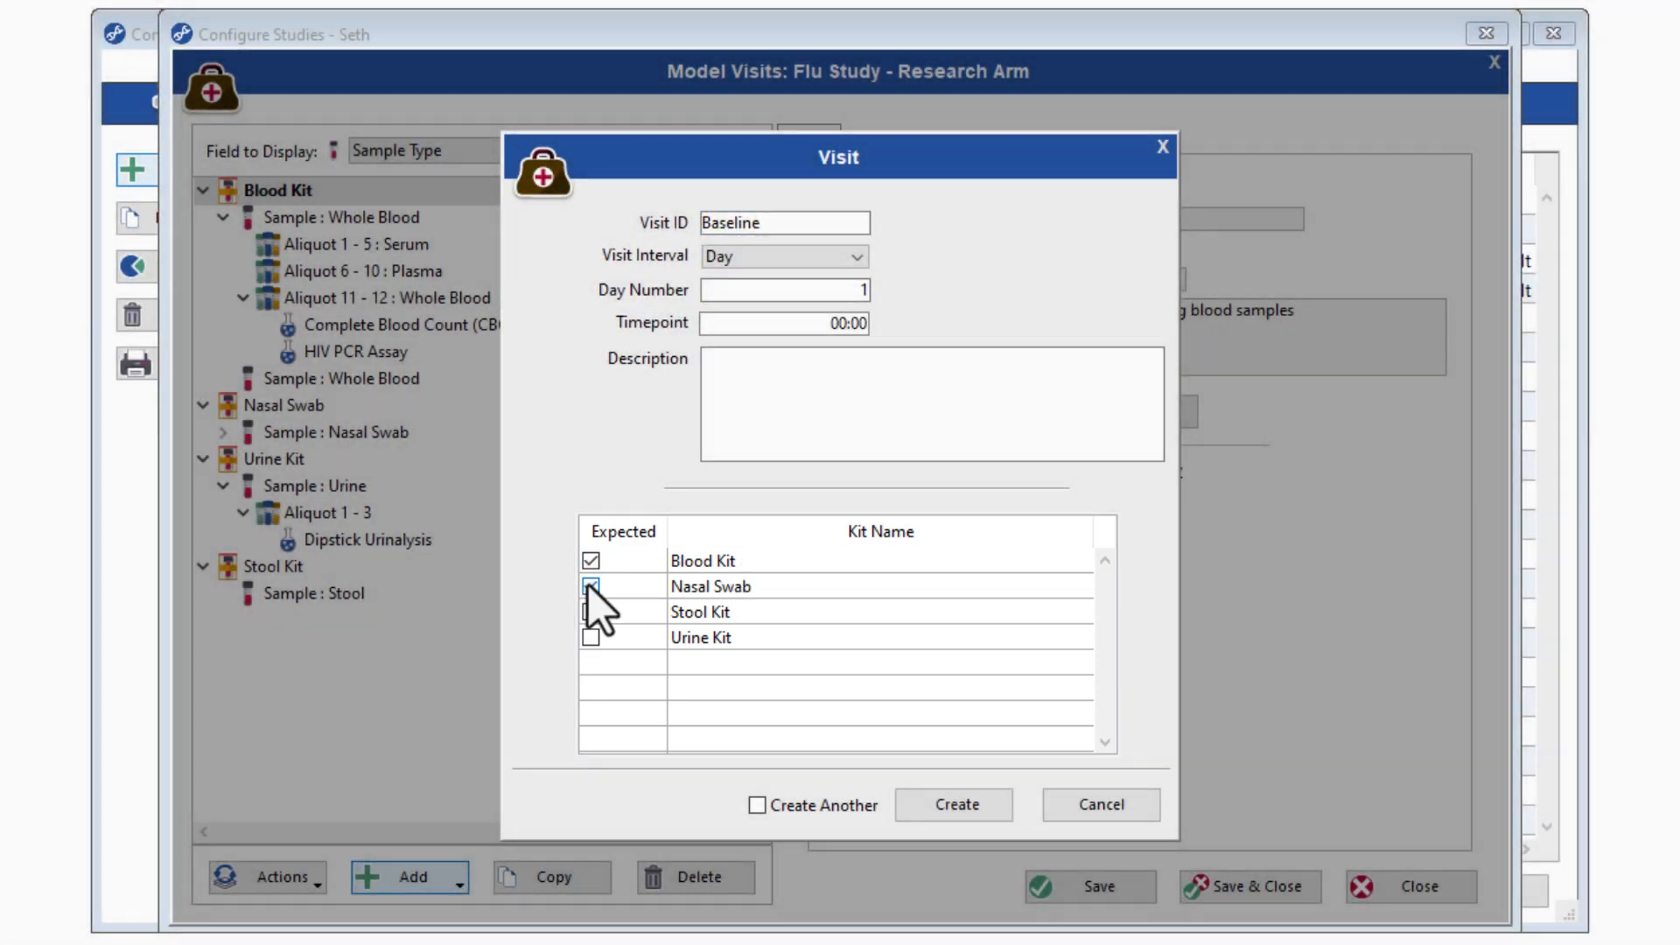
click(592, 586)
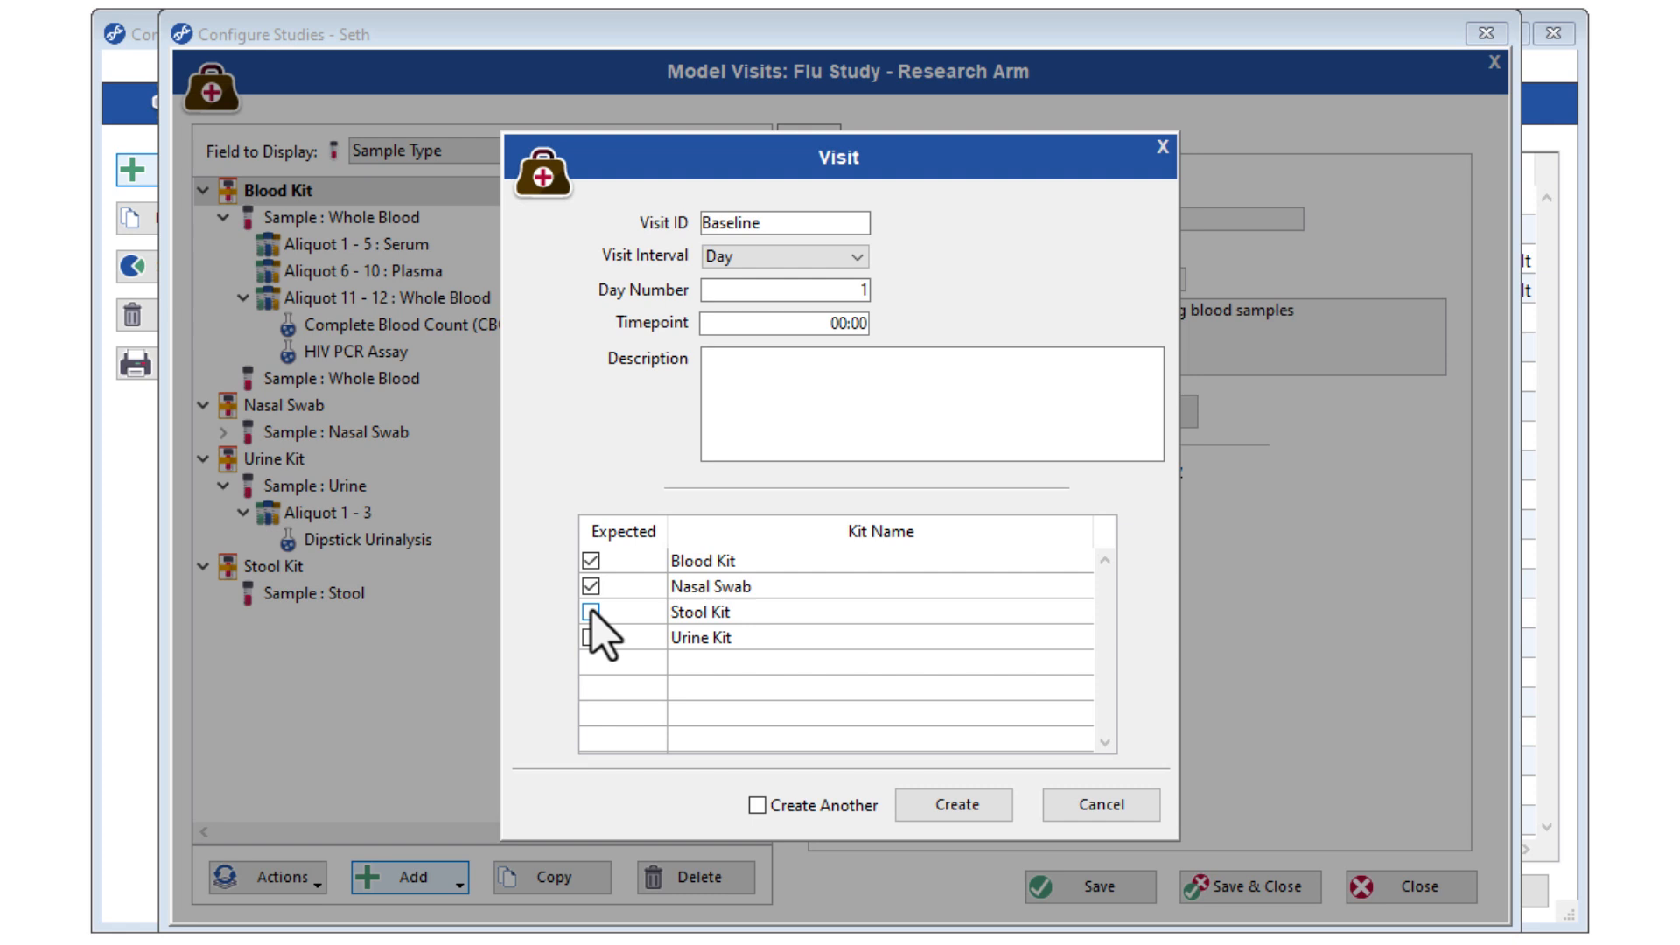
click(923, 794)
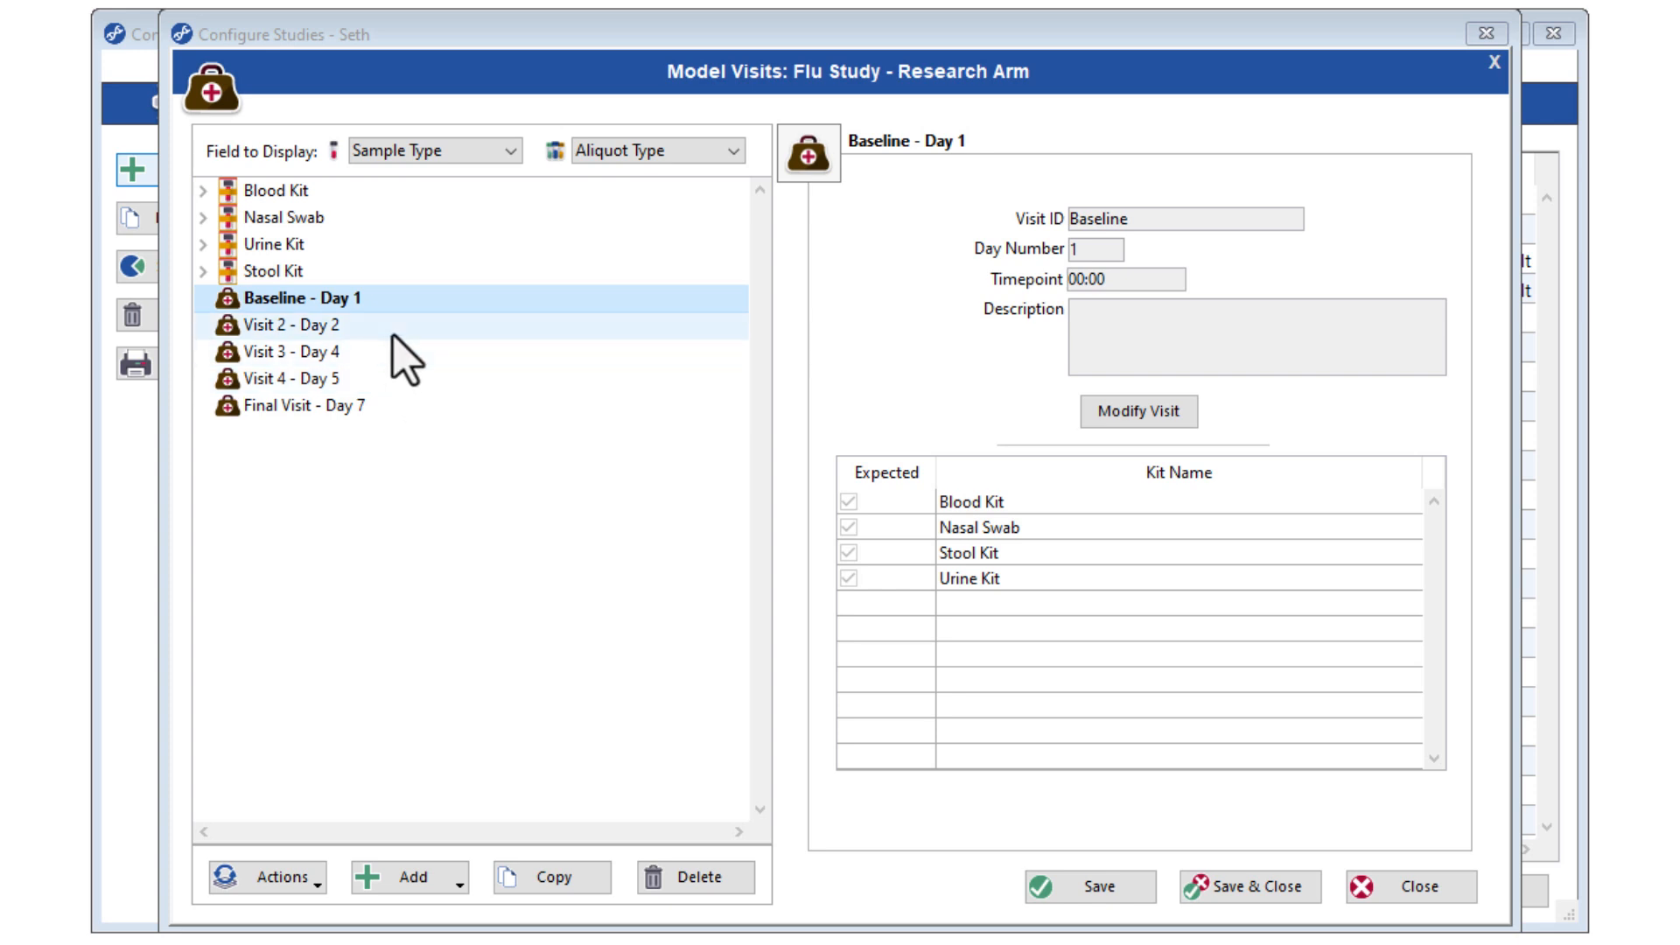
Batch update Visits 2 to 4 to expect the Blood Kit, Nasal Swab and Urine Kit, and check the expected kits of Visit 2 and Final Visit.
click(394, 335)
shift+click(385, 378)
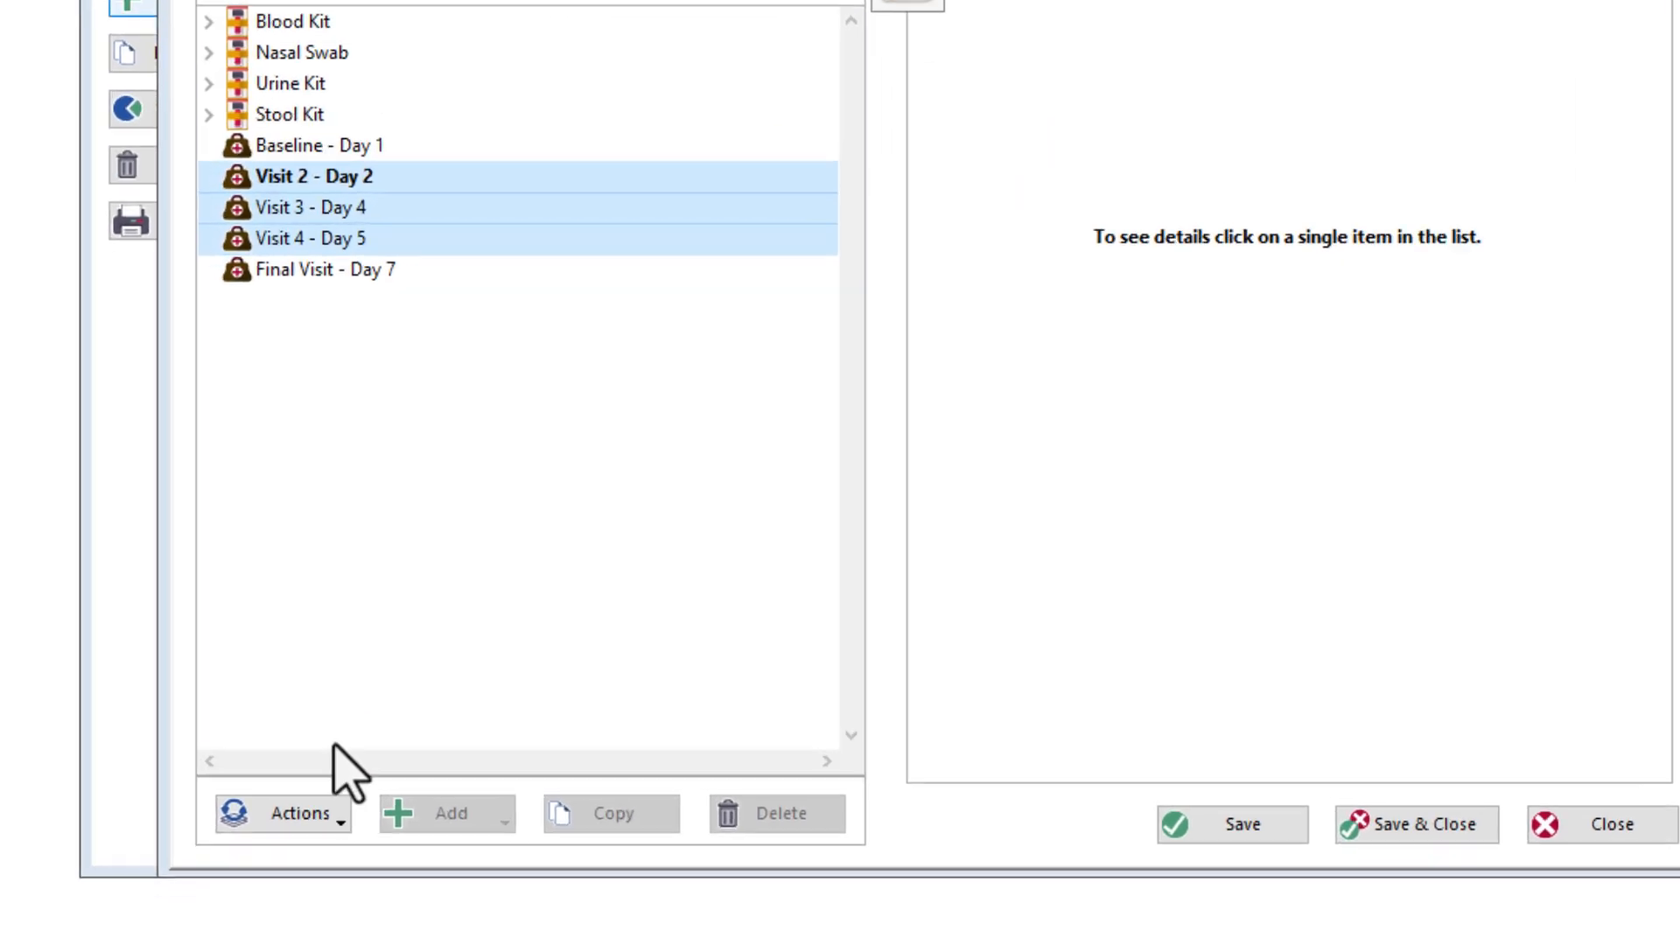
click(333, 816)
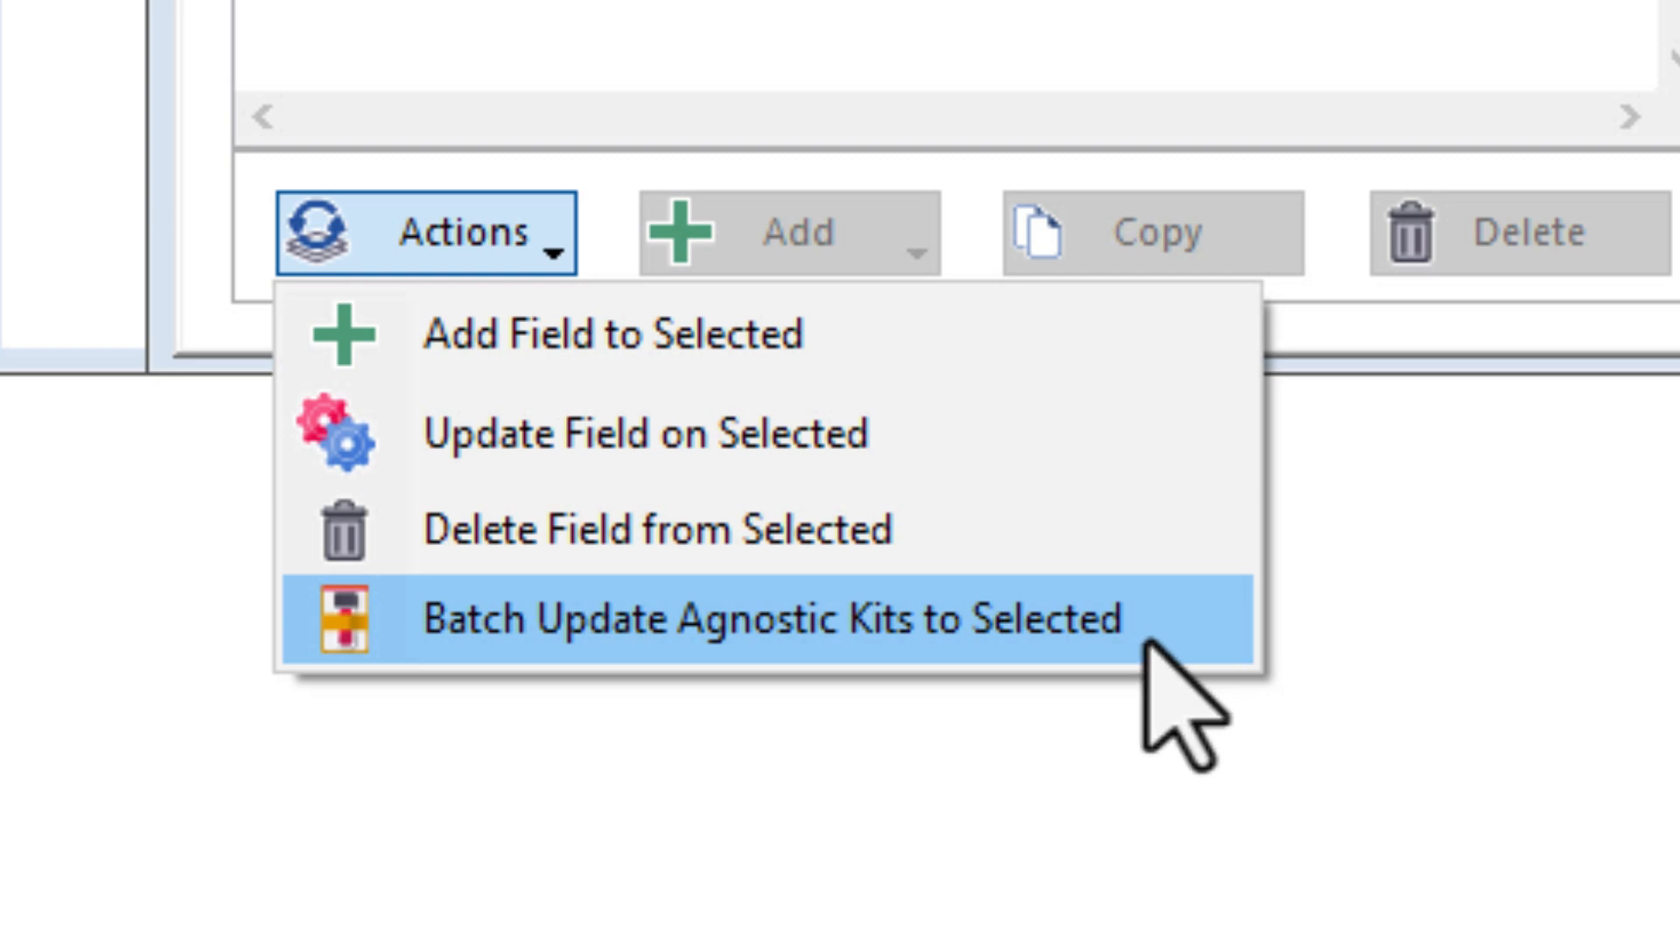
click(1146, 645)
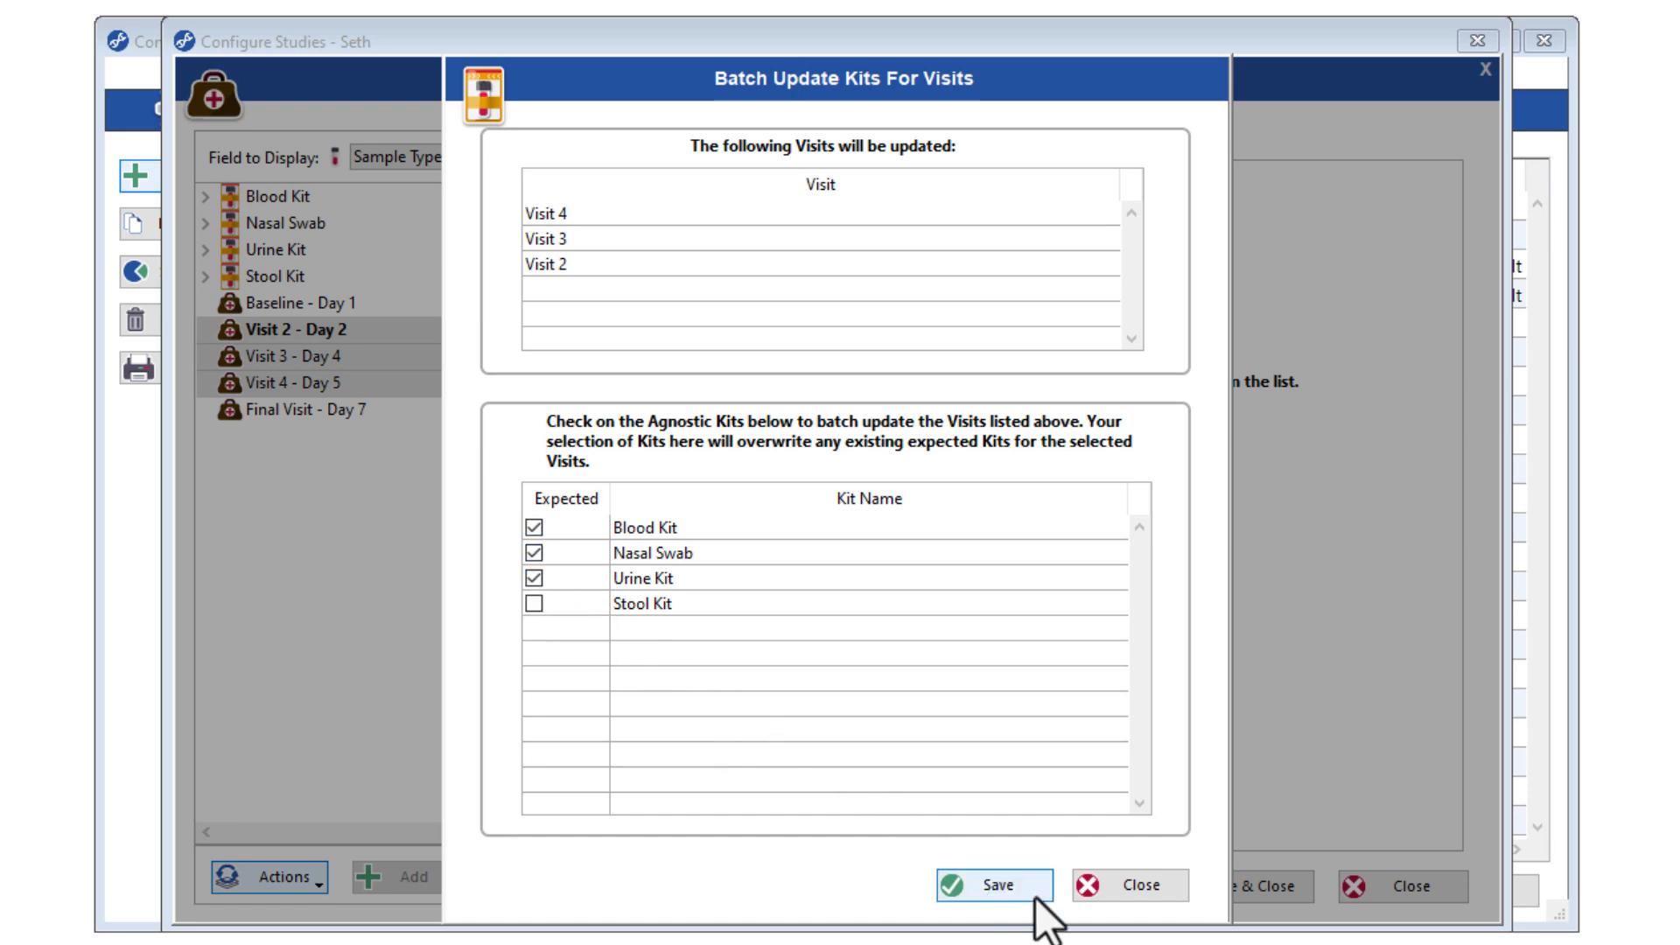
click(958, 889)
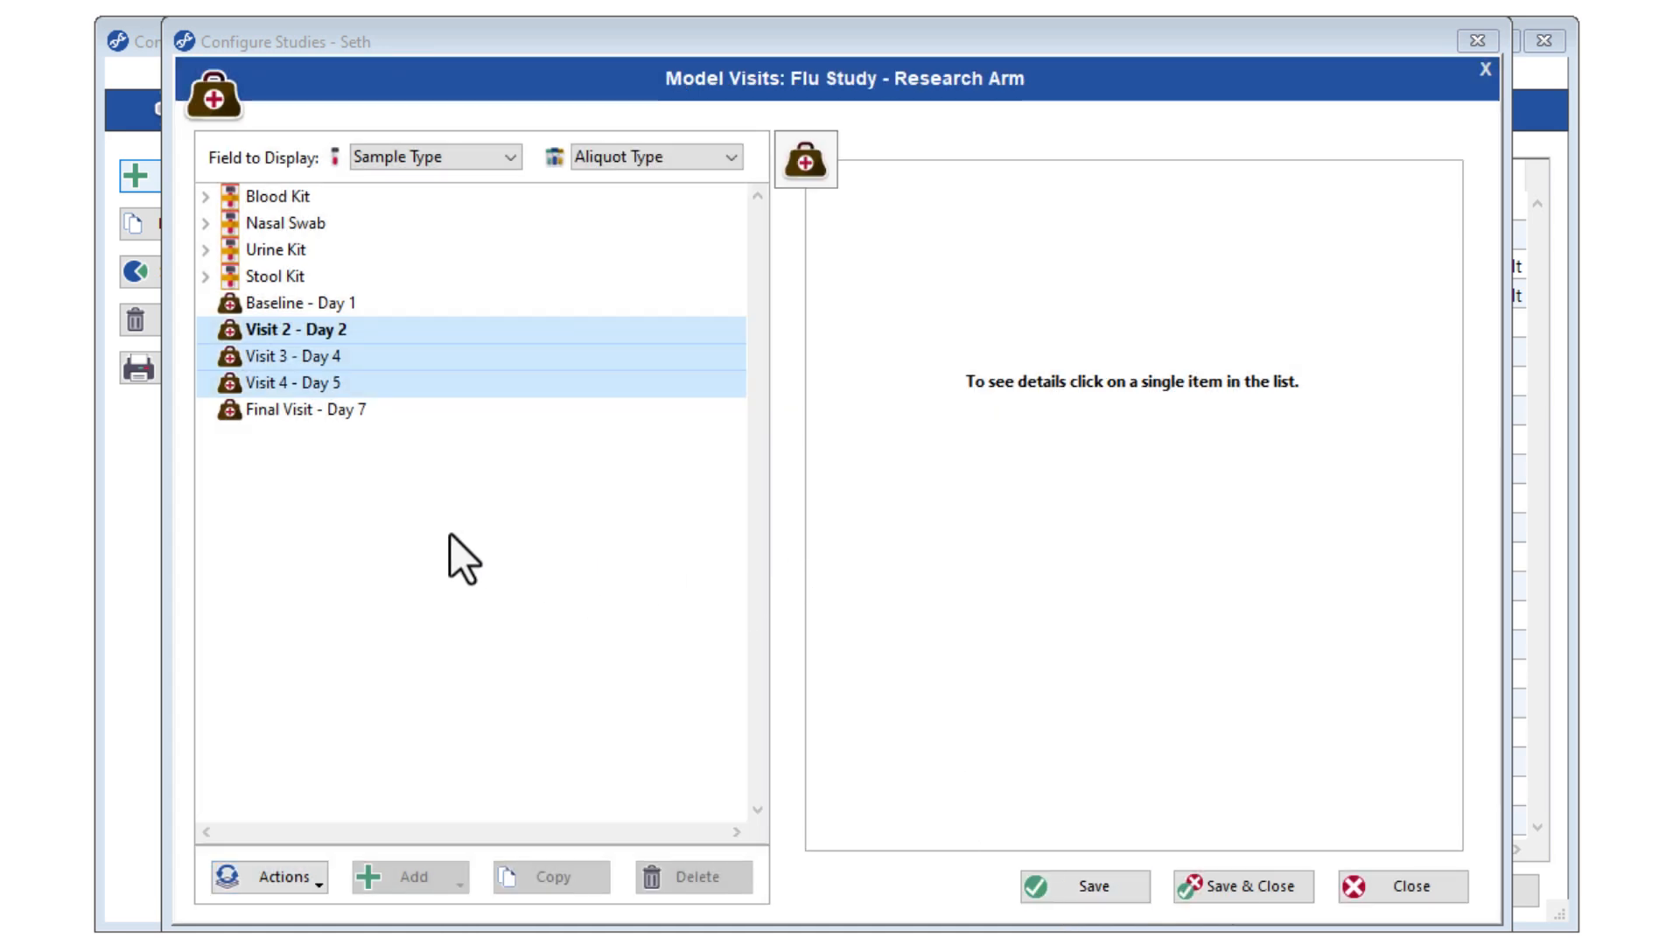
click(461, 329)
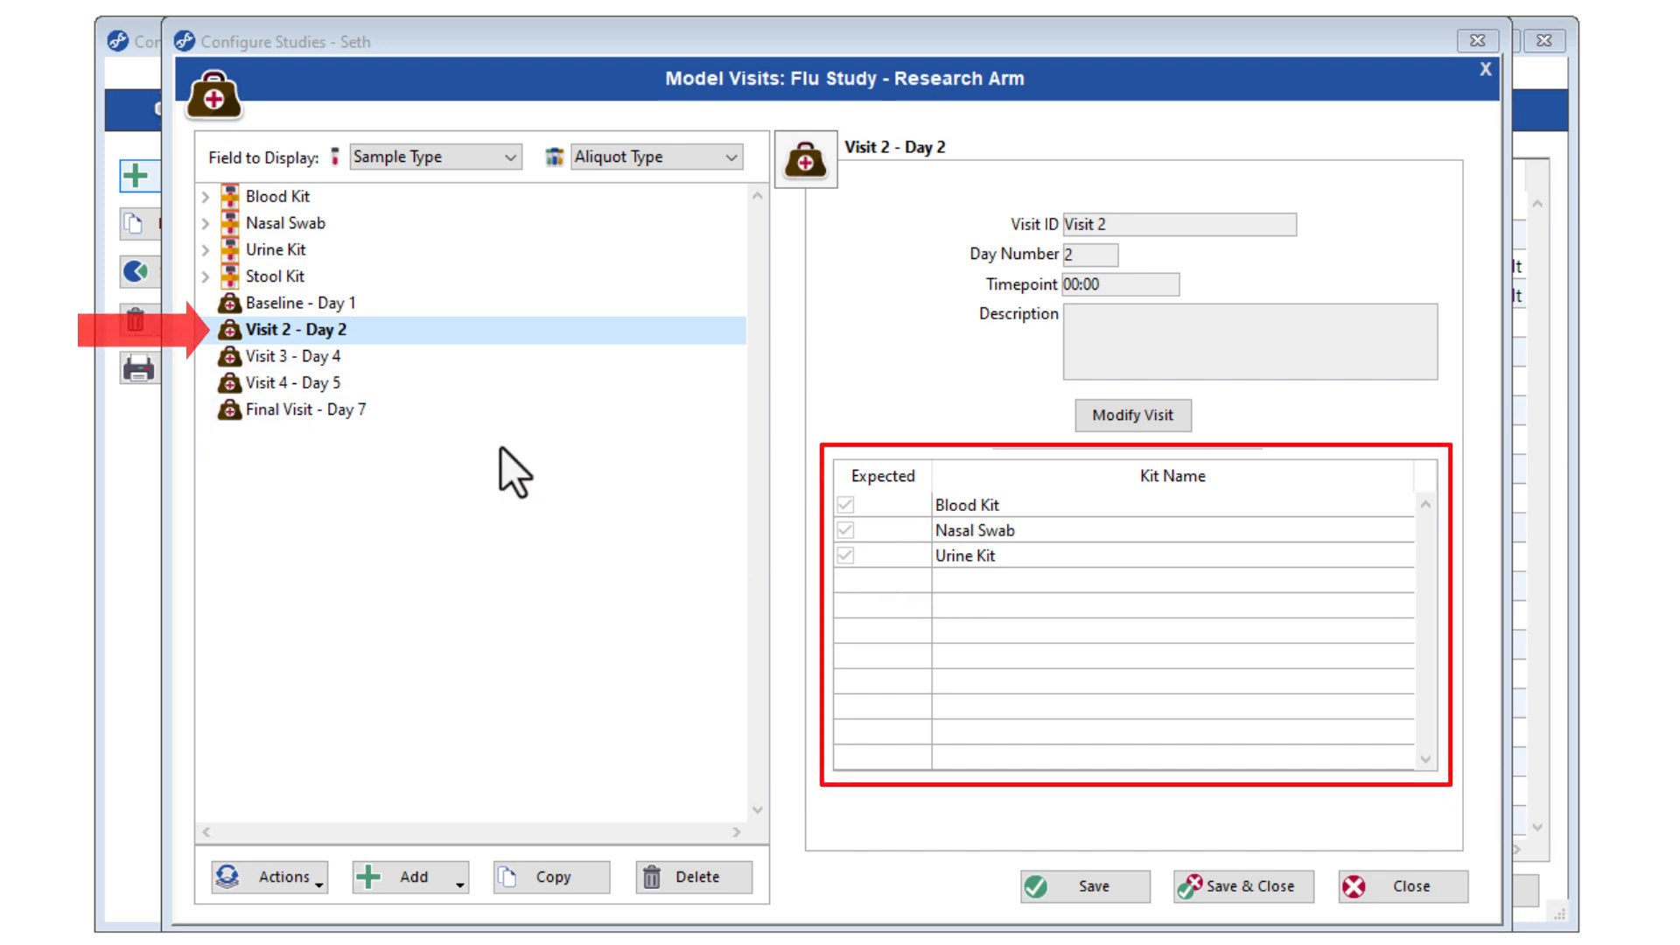
click(405, 418)
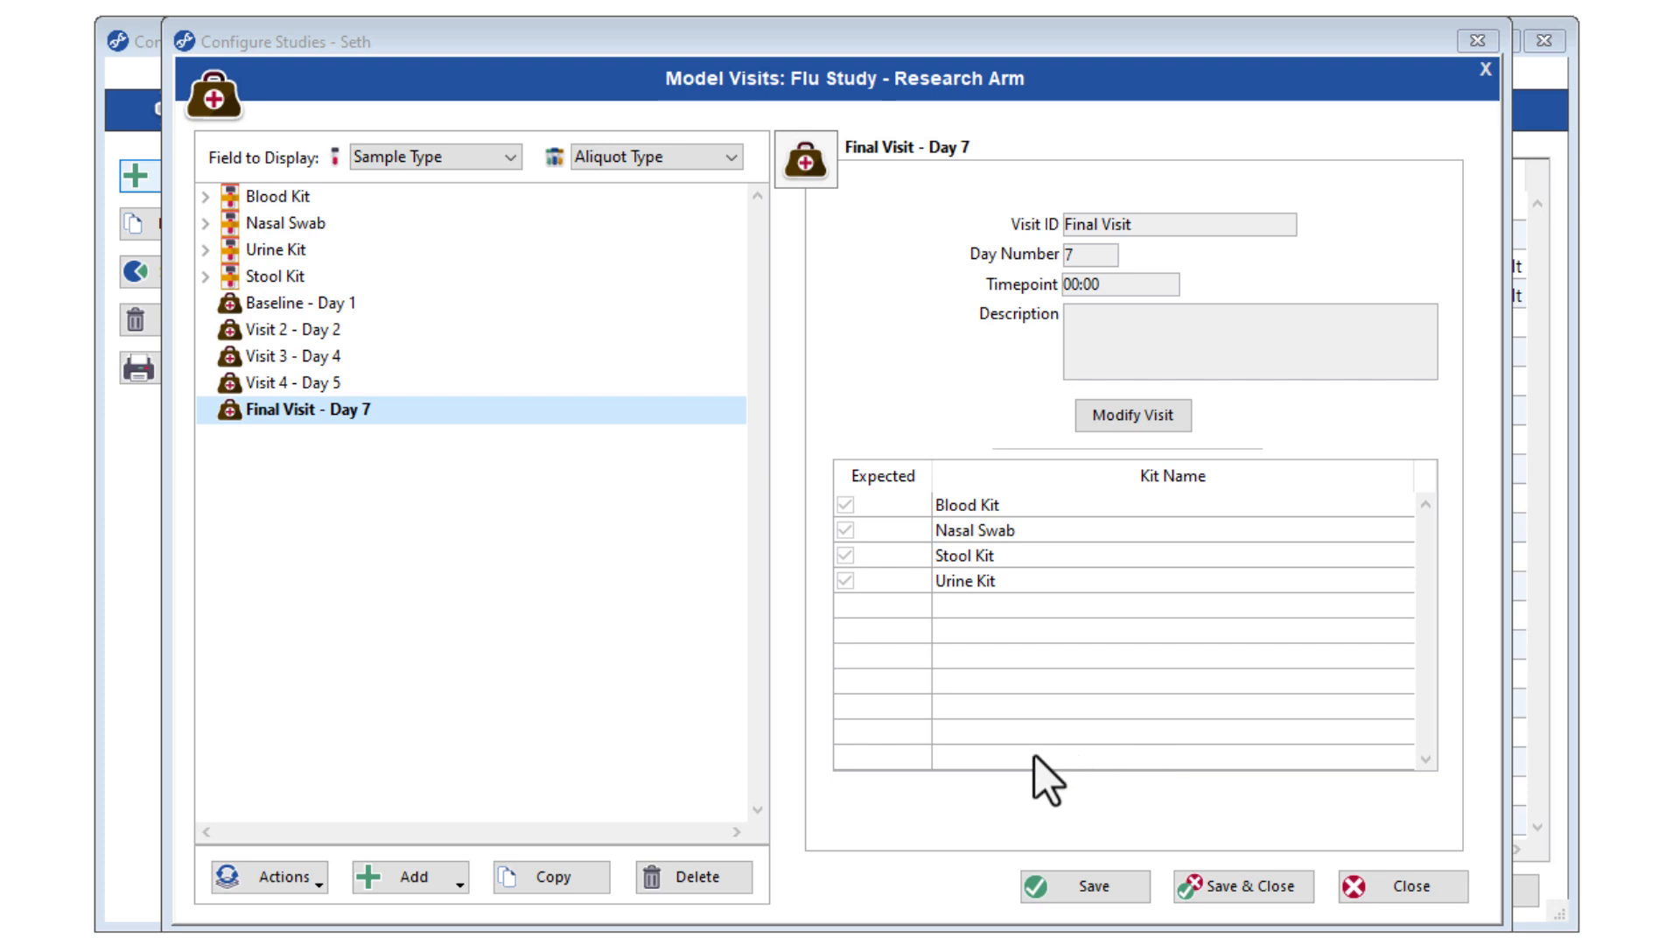
Save and close the visit model, and start creating kits for the Blood Kit, Nasal Swab, Urine Kit and Stool Kit of the Research Arm.
click(1225, 889)
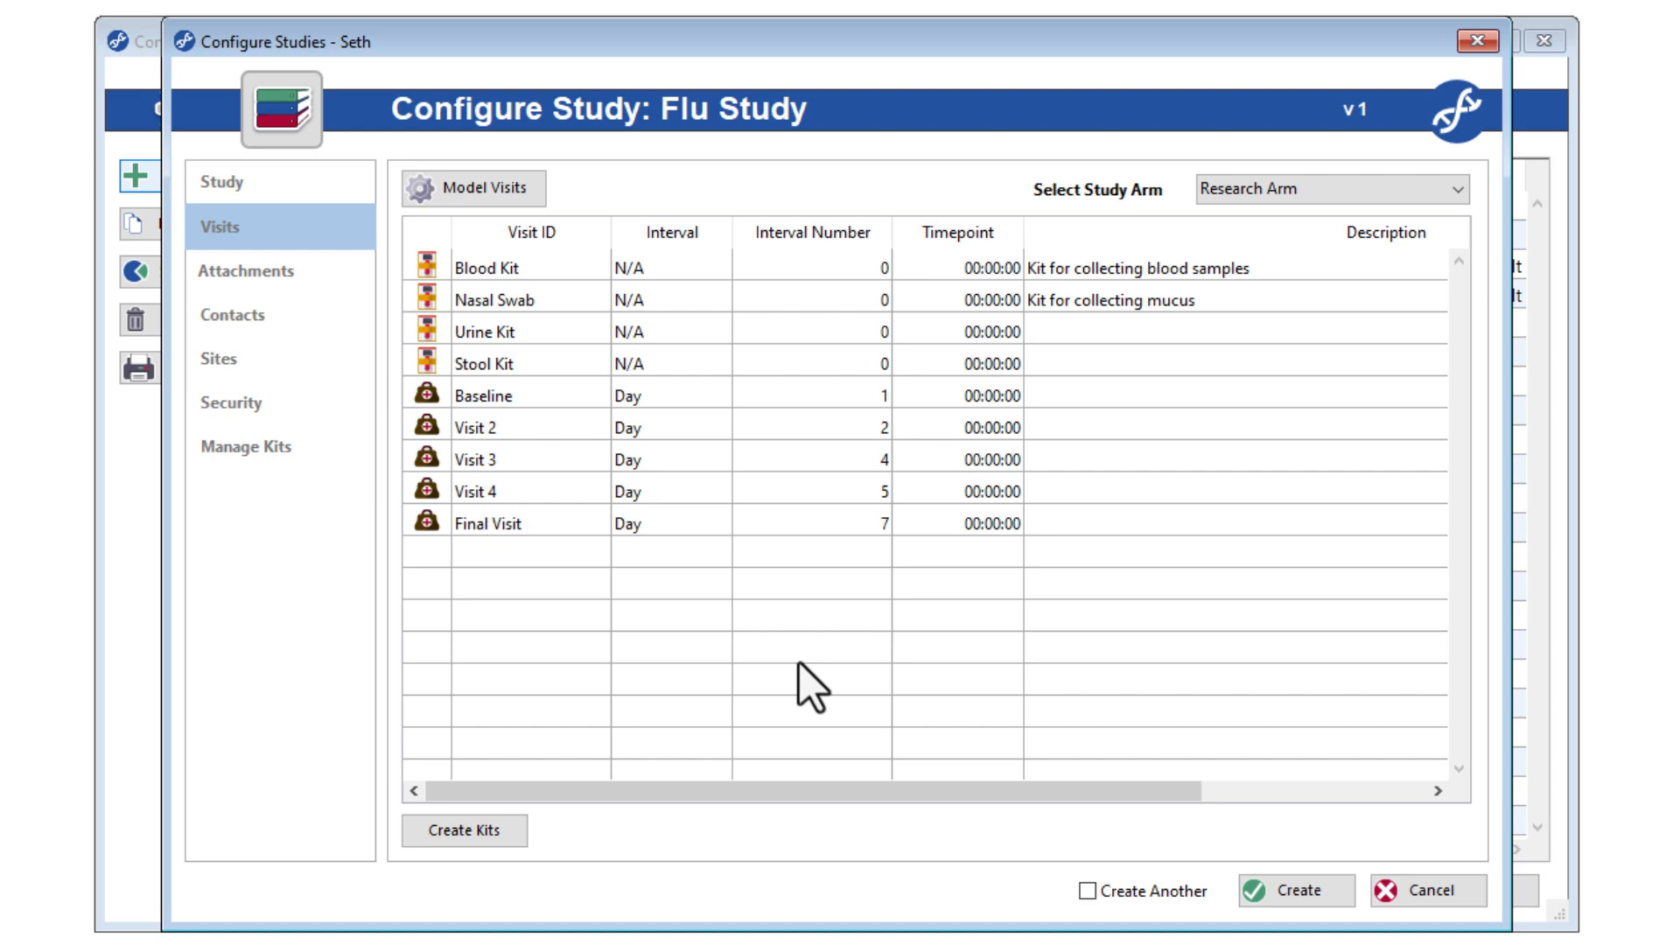
click(565, 275)
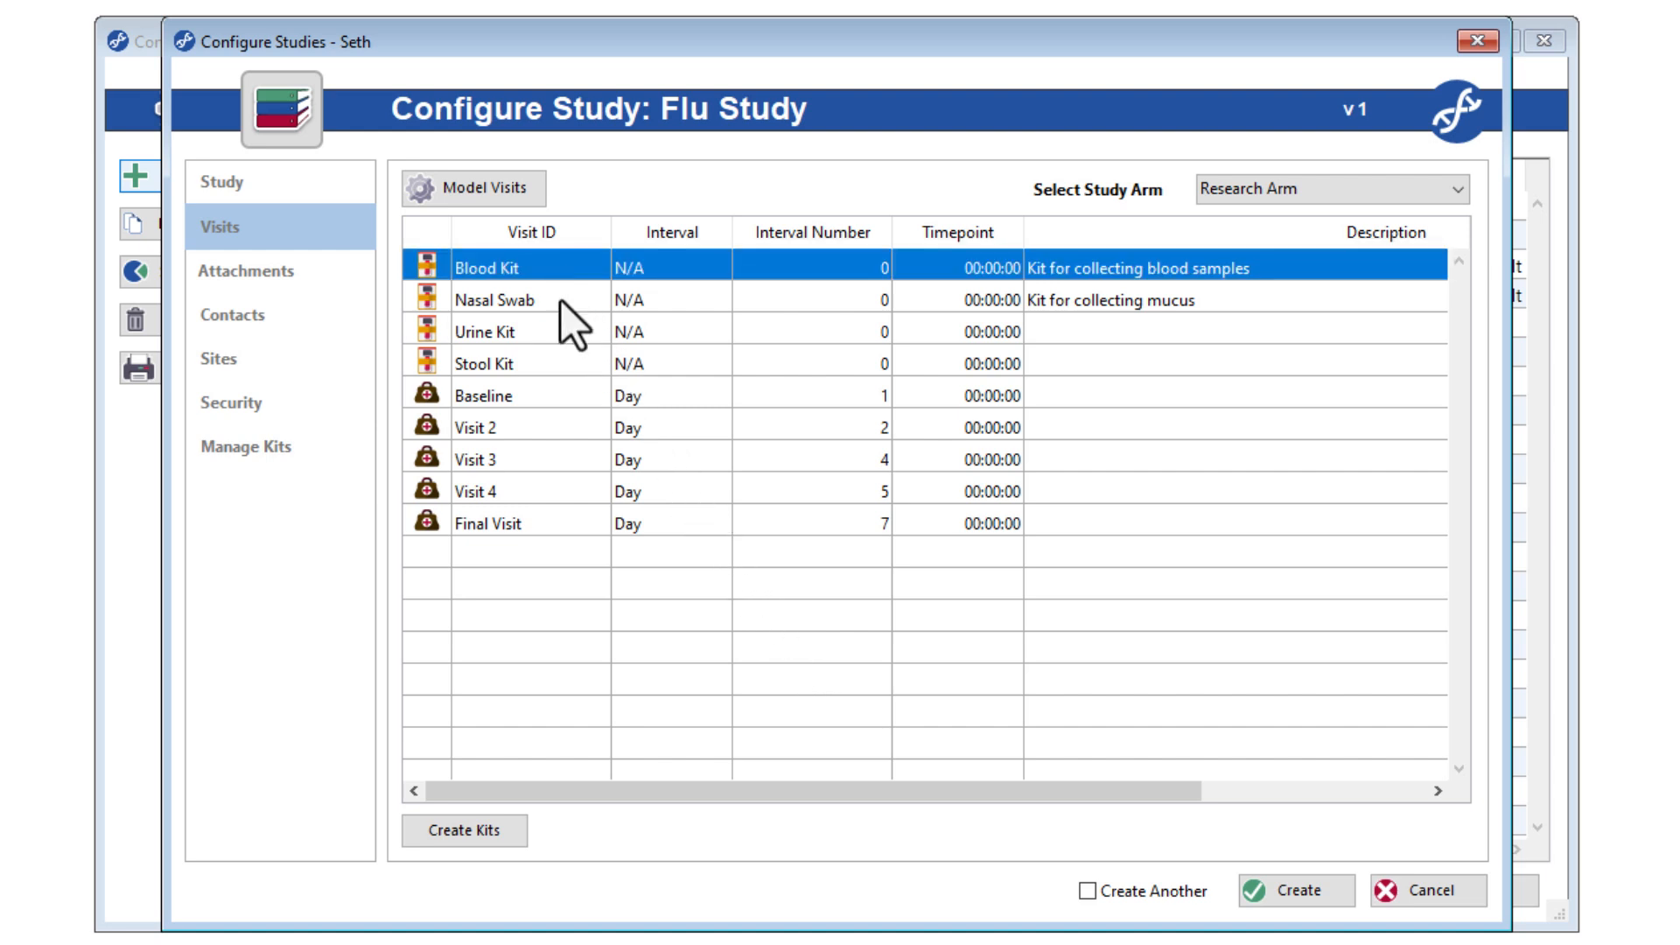
shift+click(567, 366)
click(522, 831)
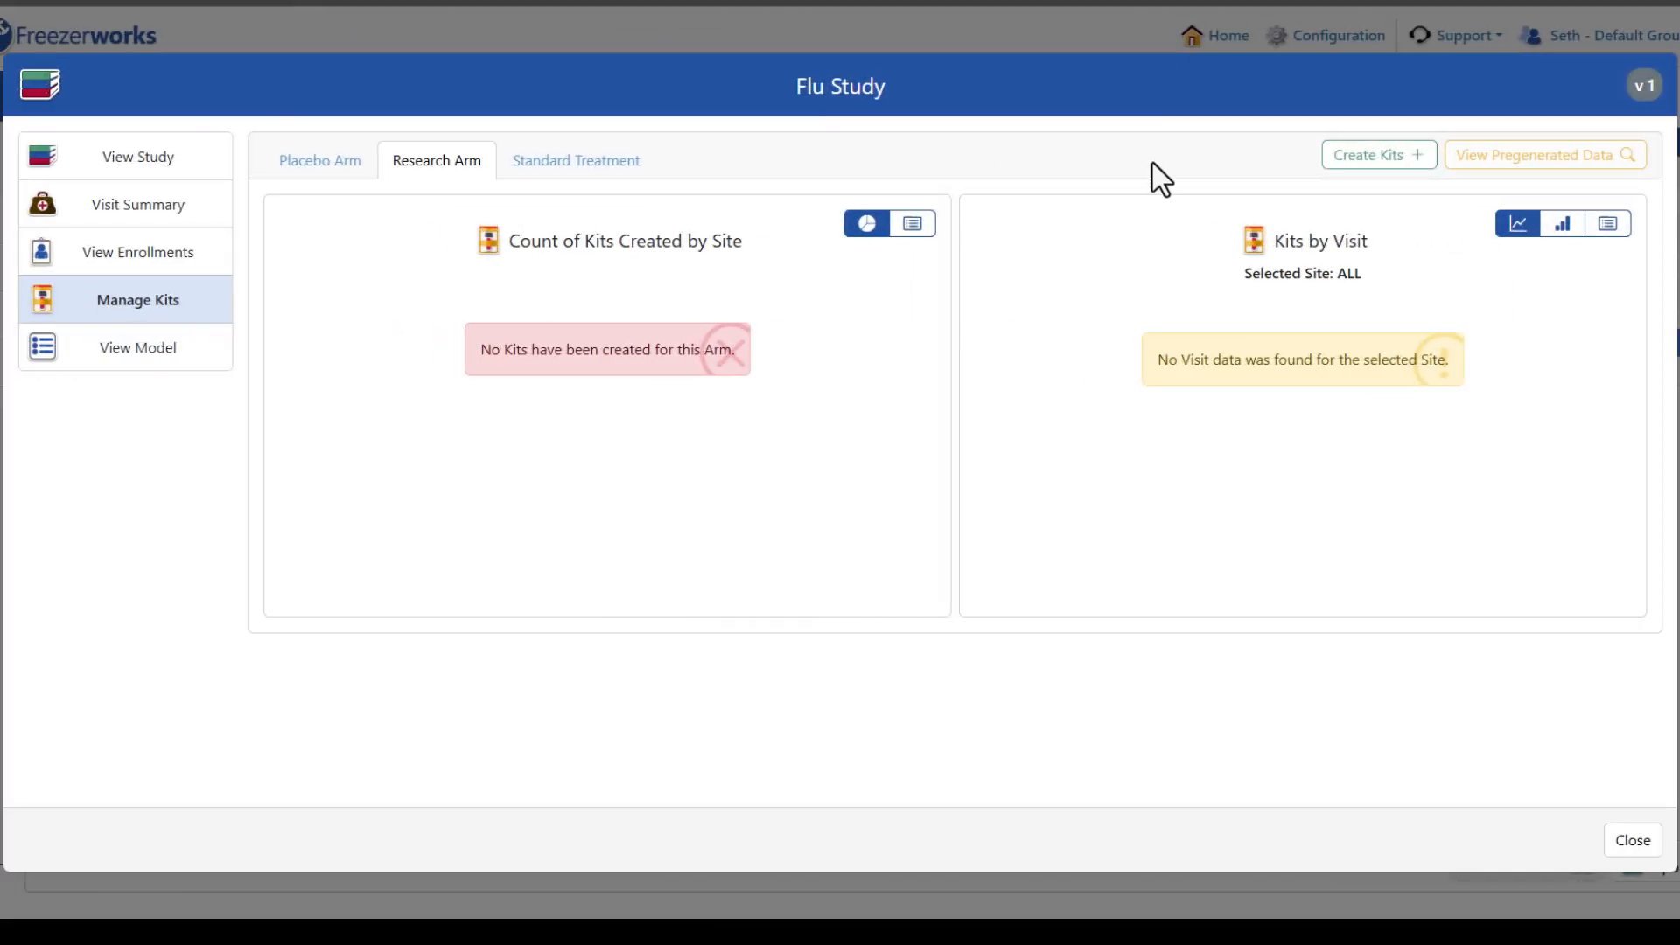
In the Freezerworks browser client, open kit creation for the Flu Study's Research Arm and its number of kits to generate.
click(1378, 156)
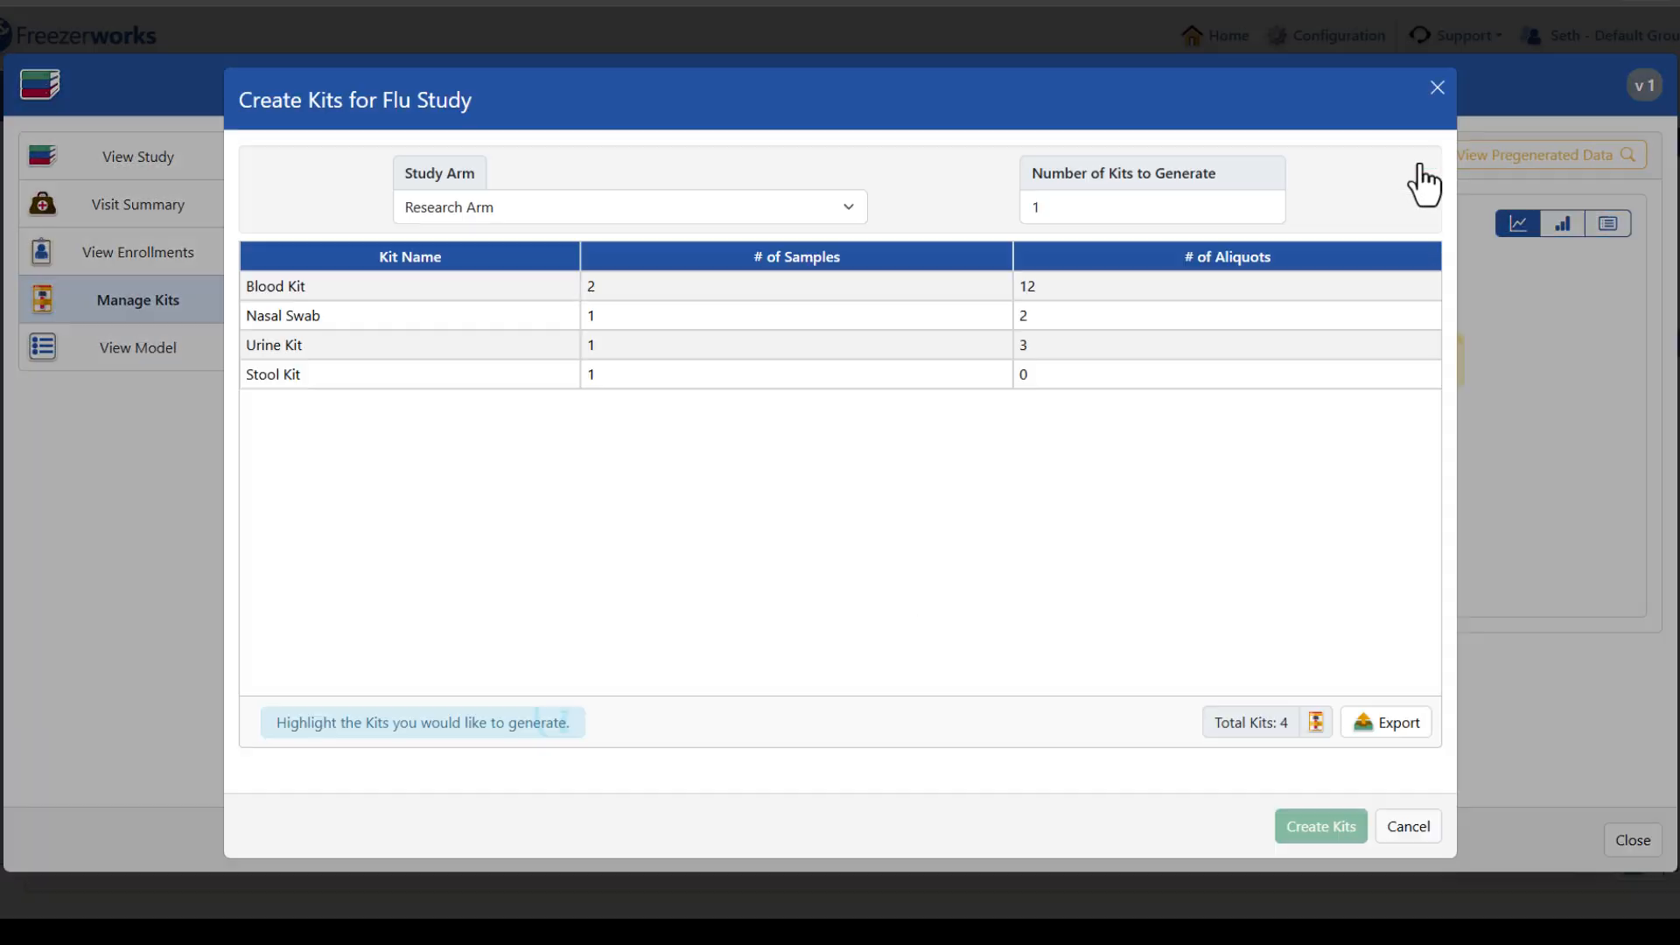
double_click(1069, 219)
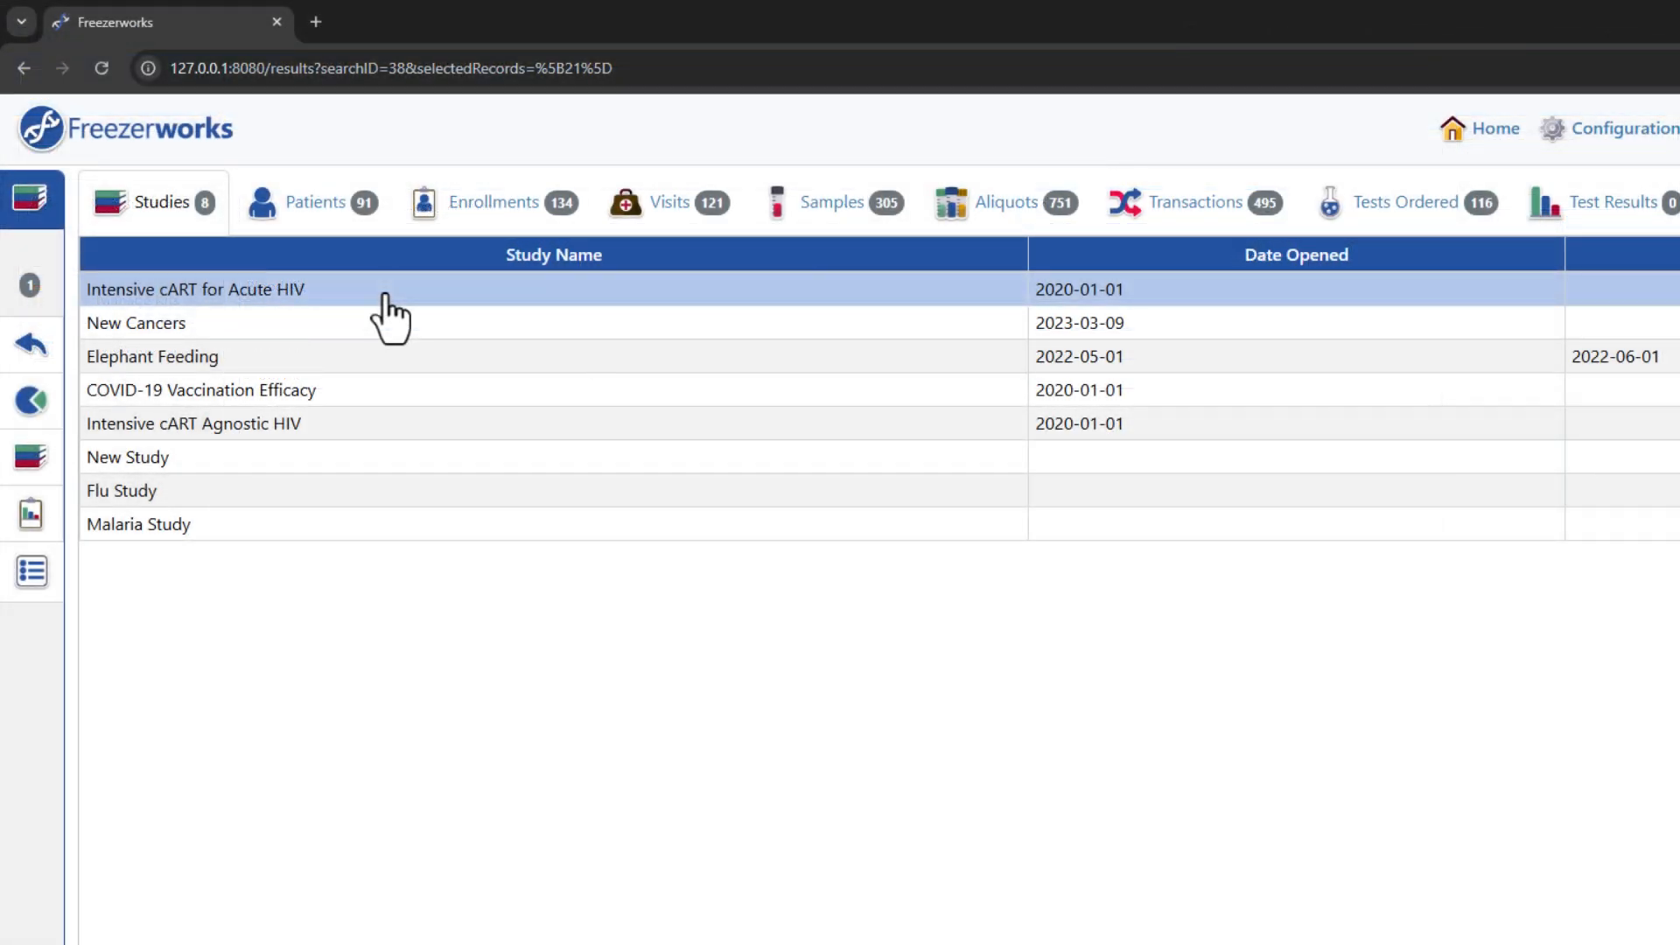
Start creating kits for the Flu Study from the studies list and open the number of kits to generate for the Research Arm.
click(361, 492)
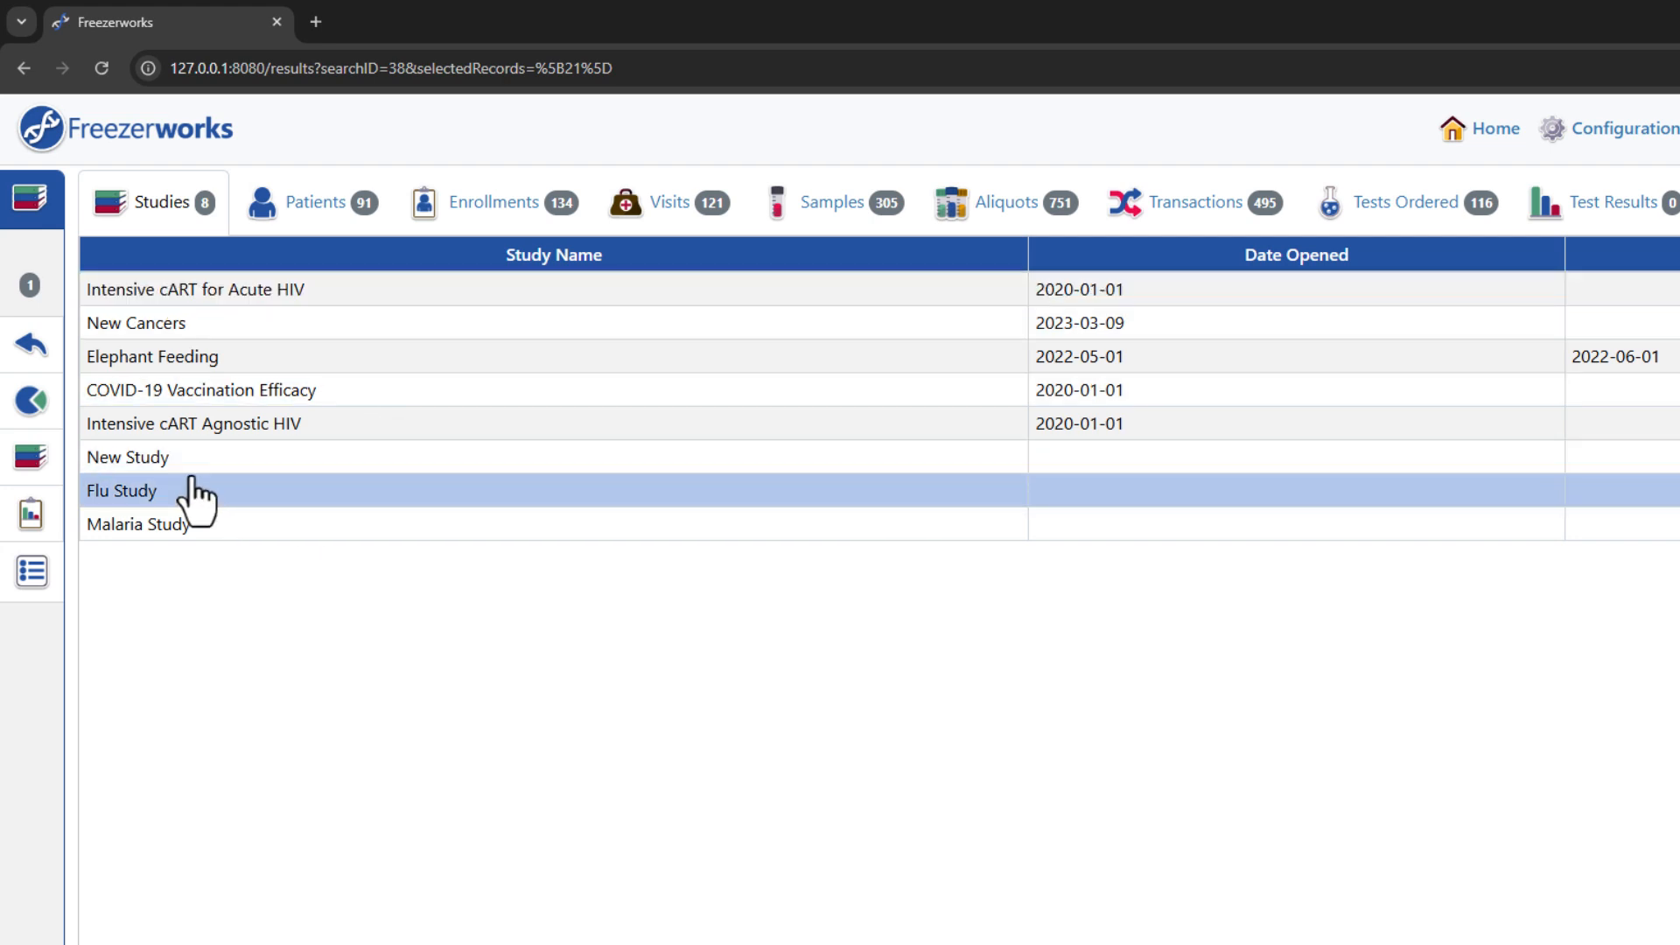
mouse_move(43, 459)
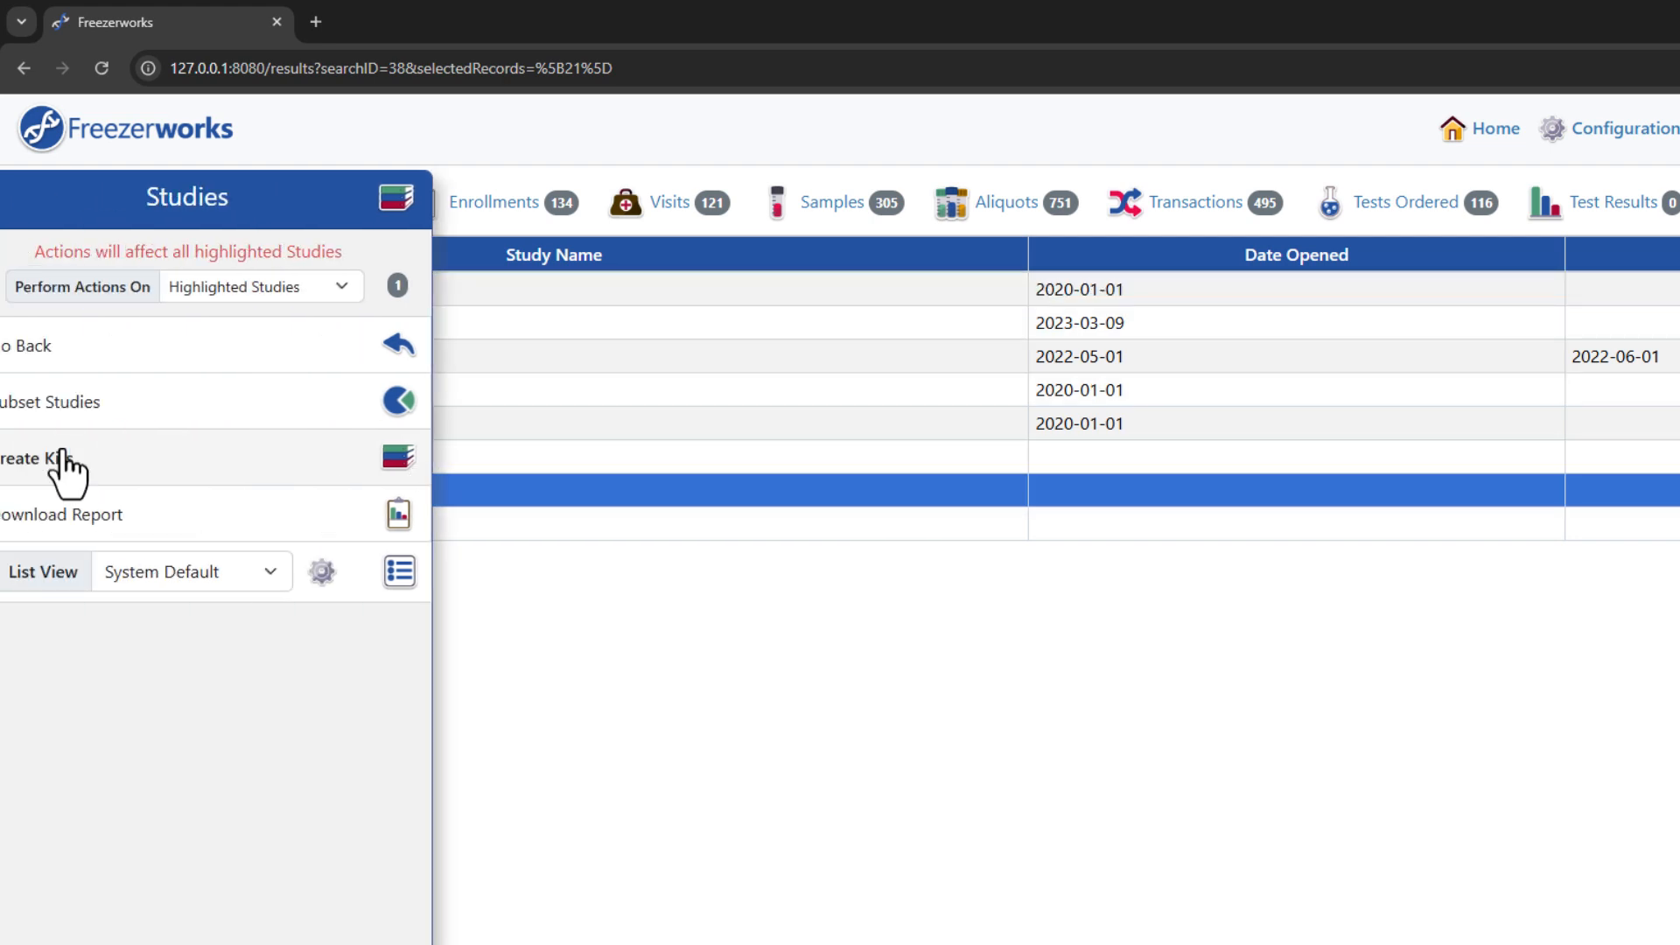
click(148, 464)
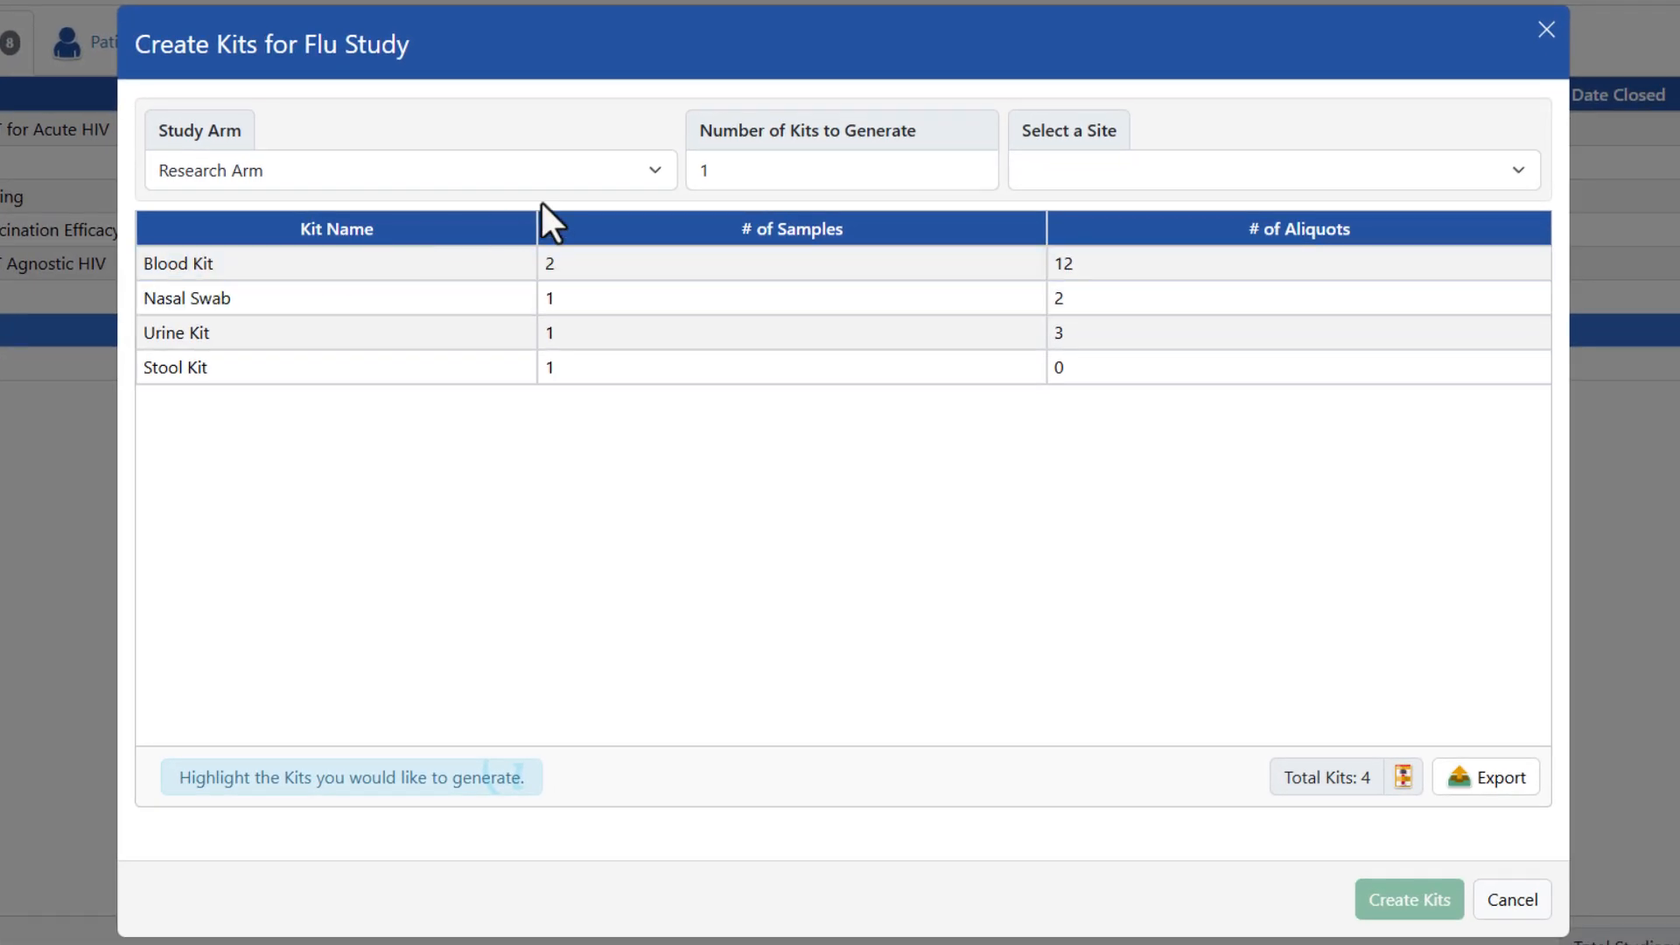
click(738, 170)
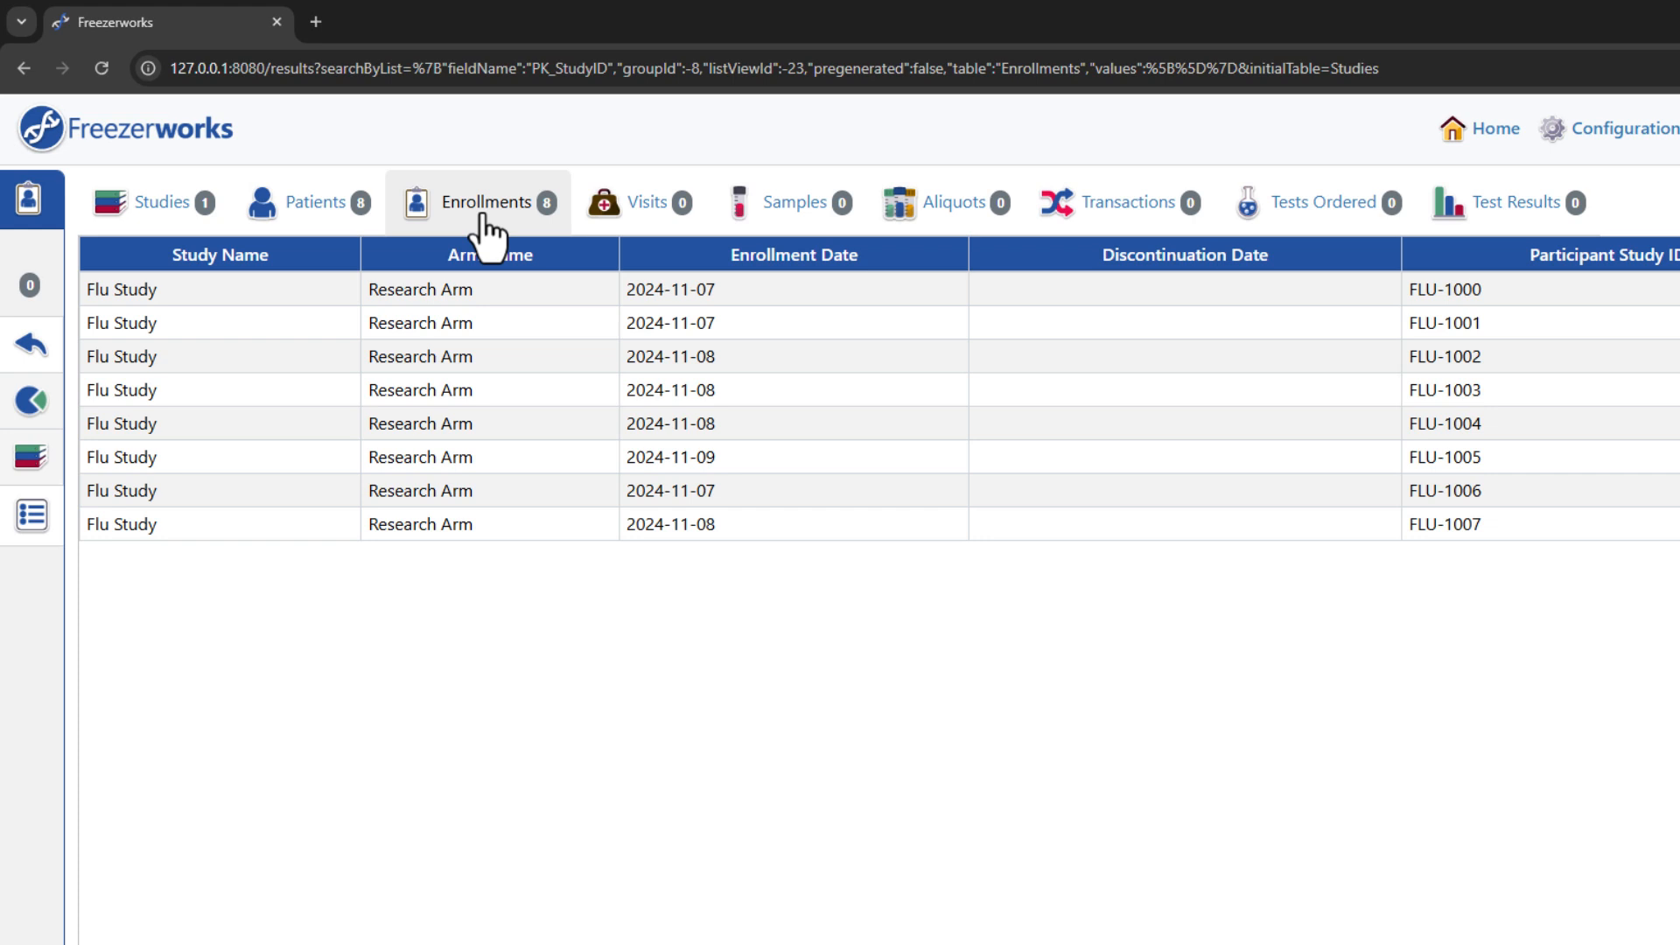
Start creating kits for the second Flu Study enrollment and open its number of kits to generate.
click(665, 327)
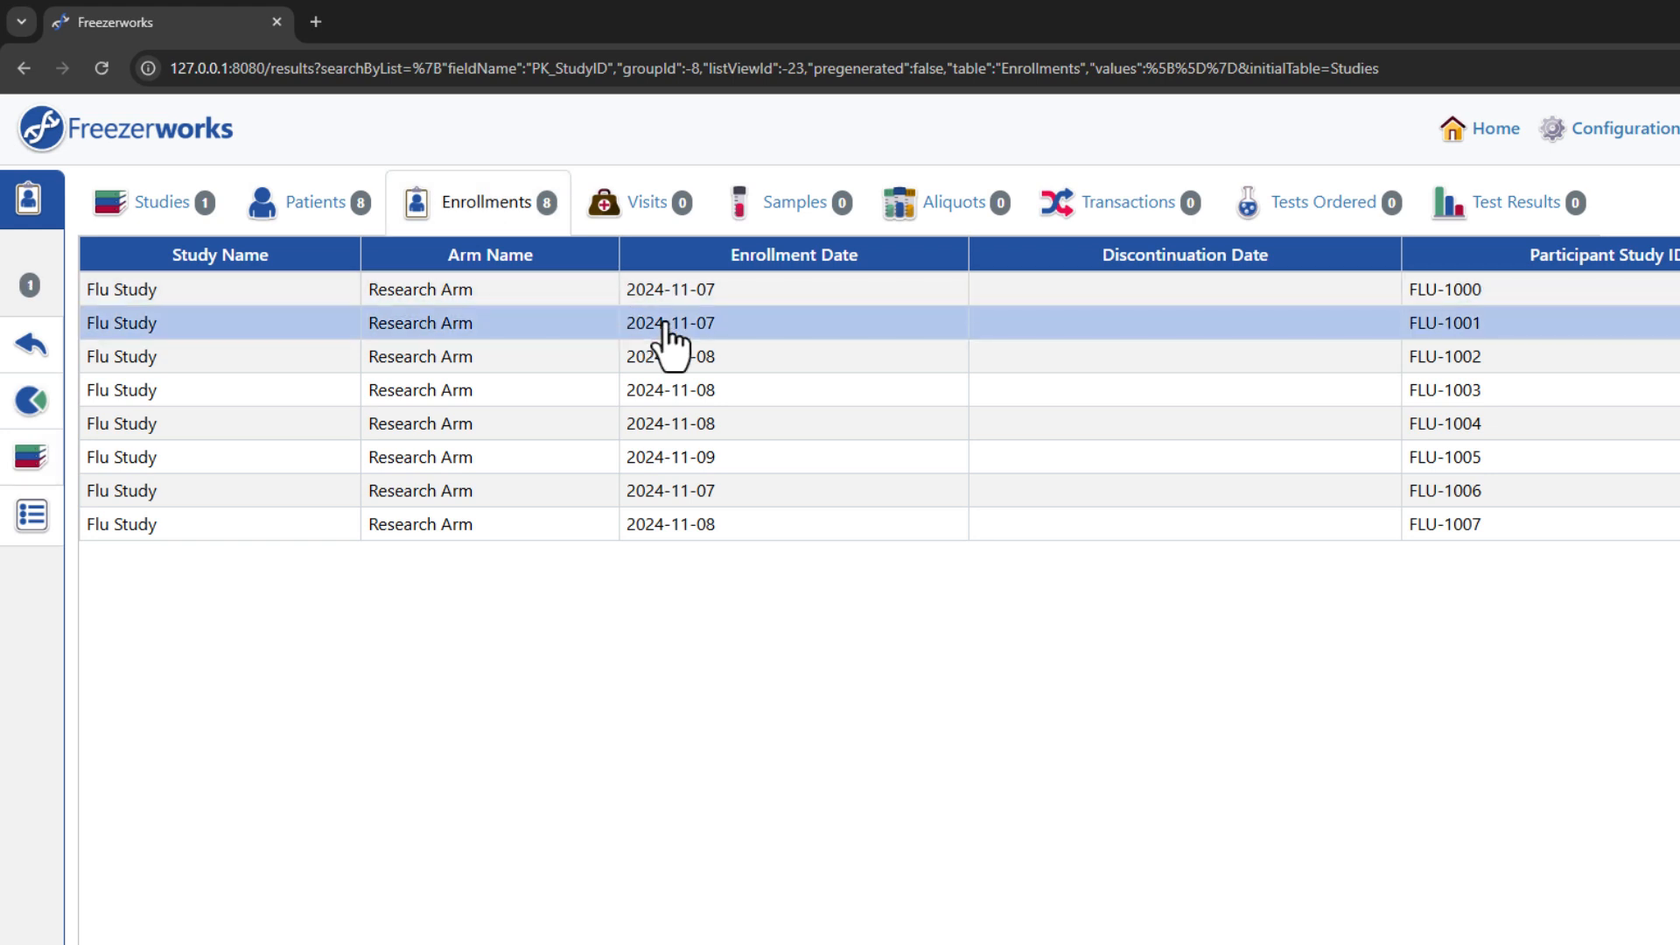
mouse_move(60, 438)
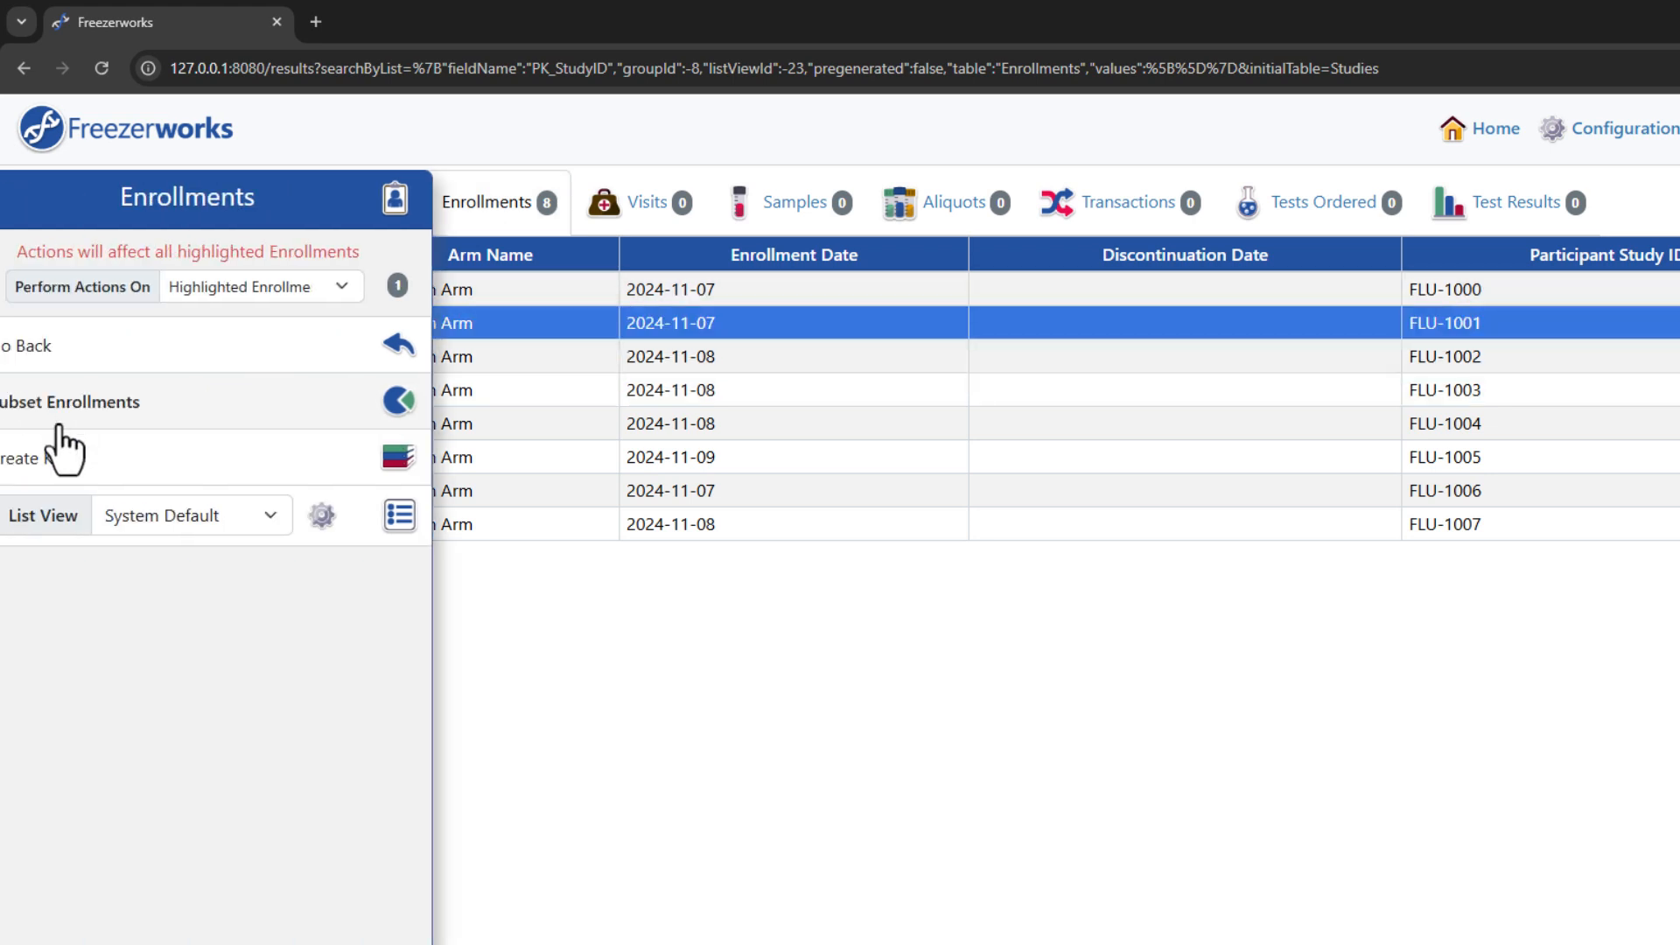
click(213, 473)
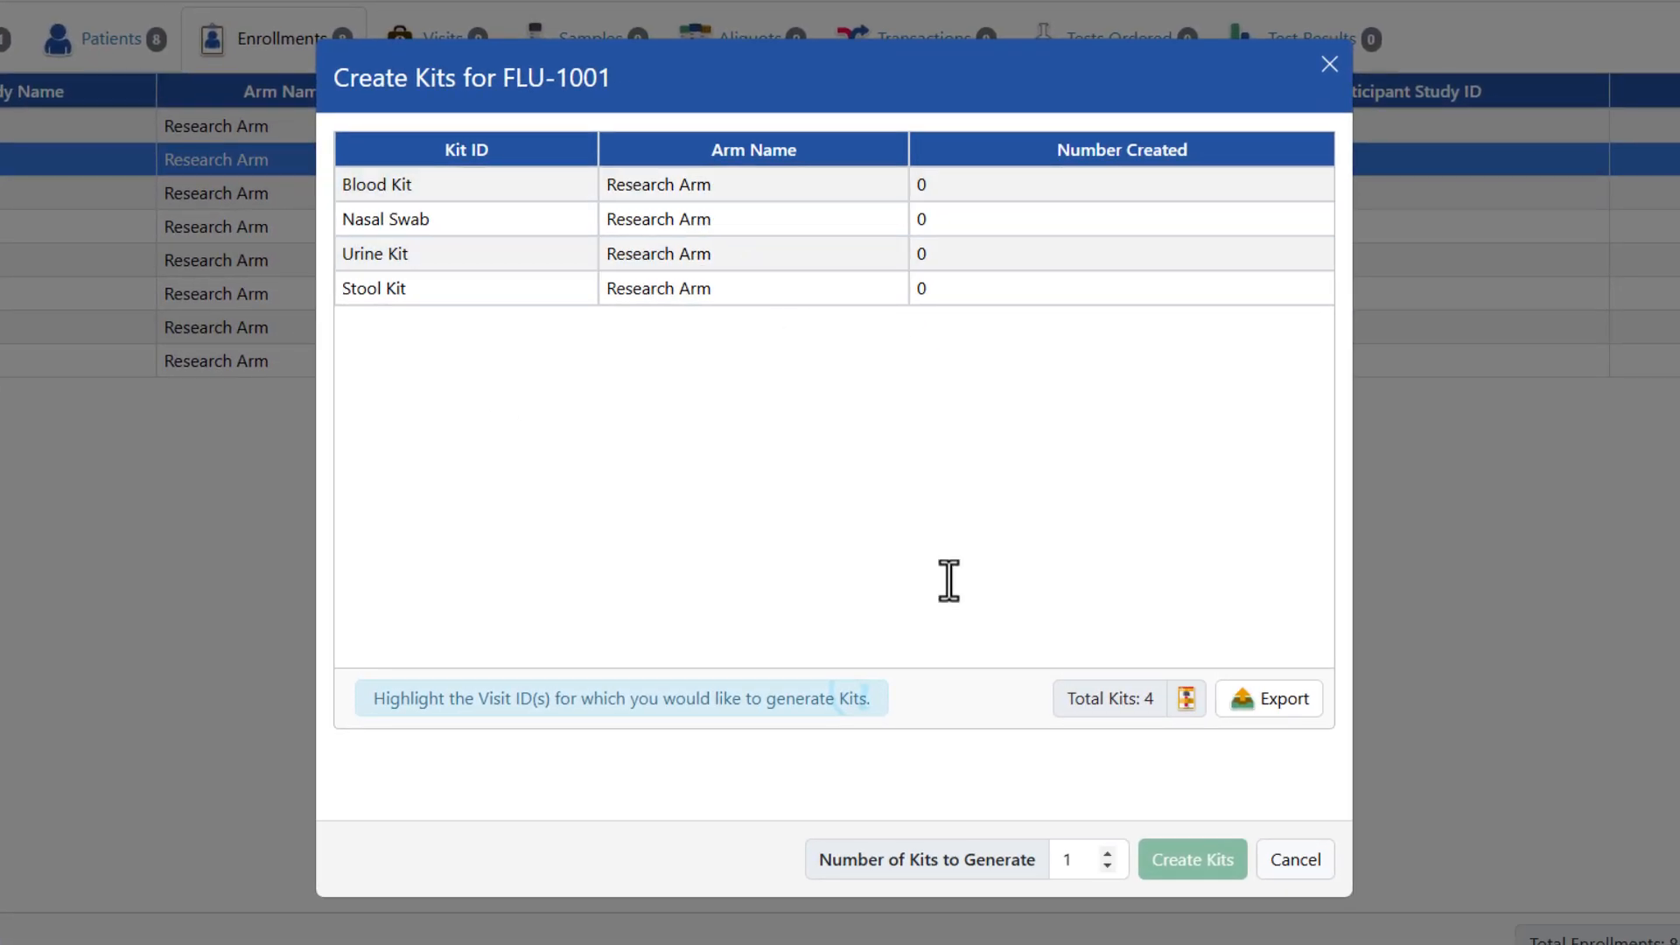
double_click(1072, 866)
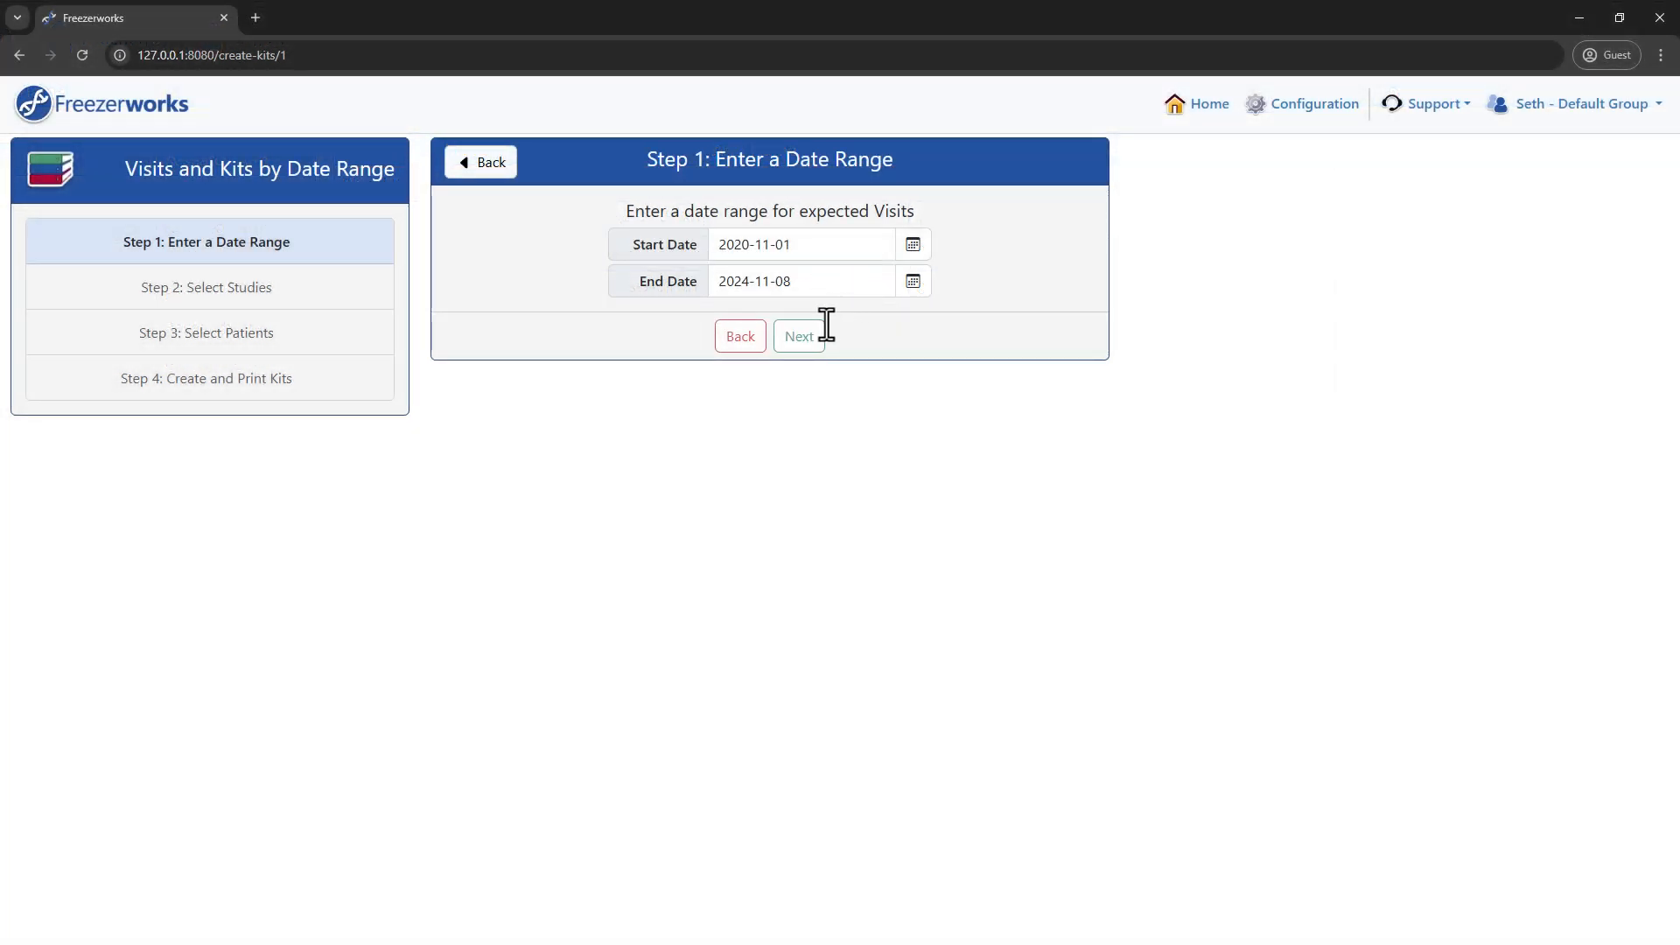
Set up kits by date range from 2020-11-01 to 2024-11-08 for COVID-19 Vaccination Efficacy and Intensive cART for Acute HIV, and confirm the patient selection.
click(822, 331)
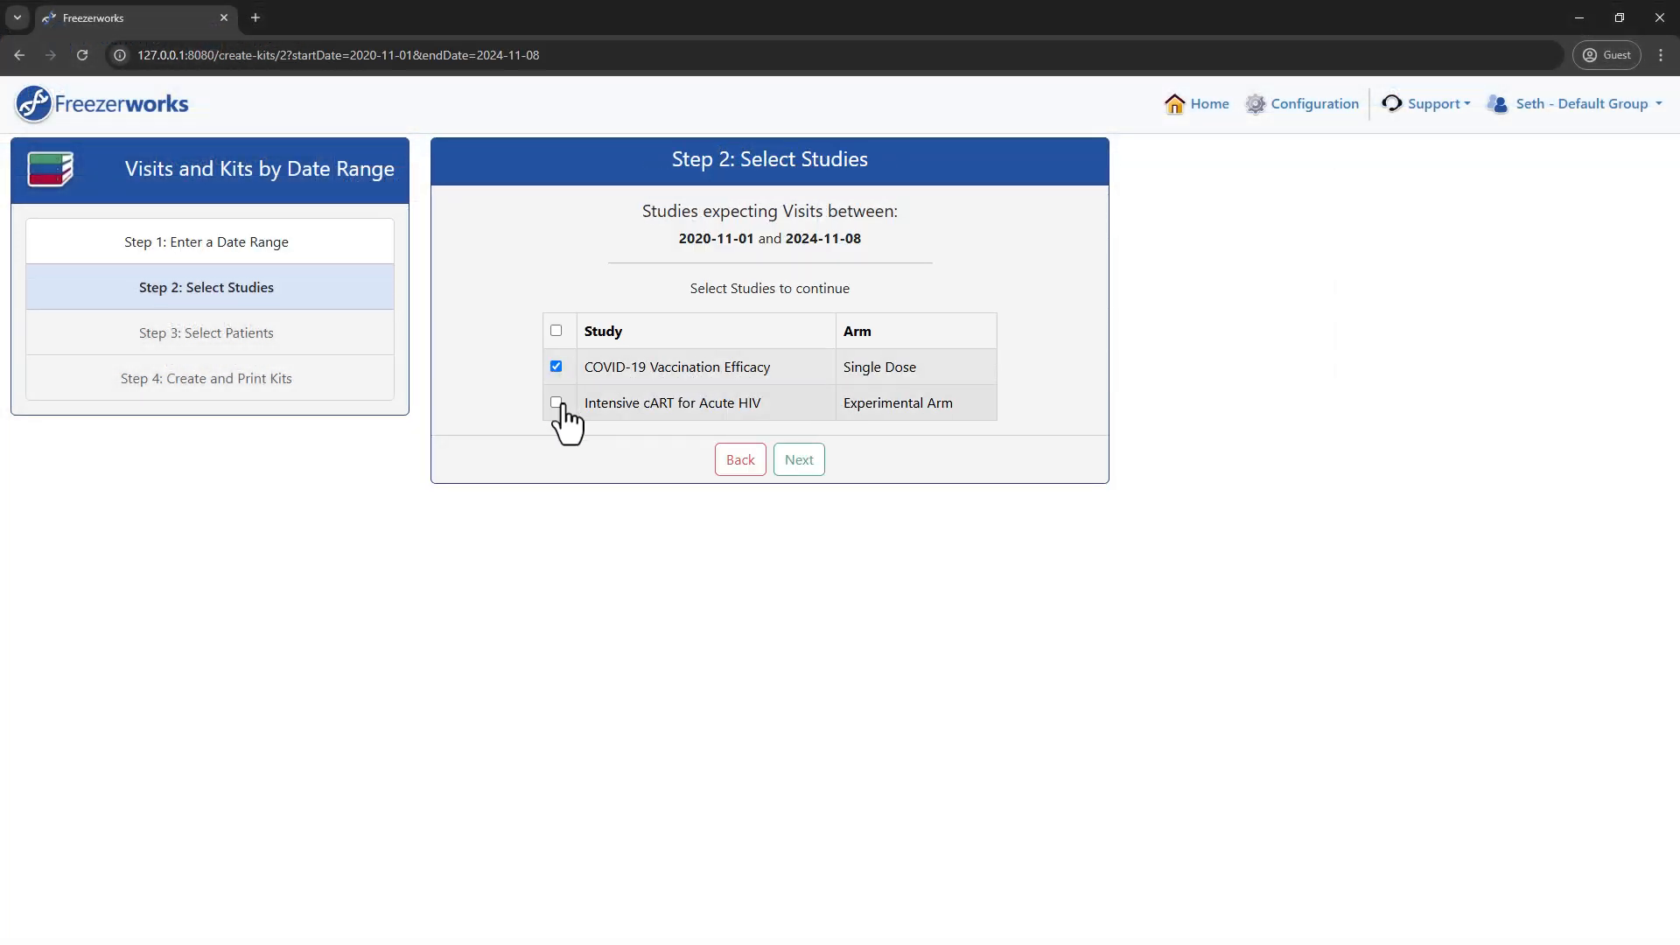
click(797, 461)
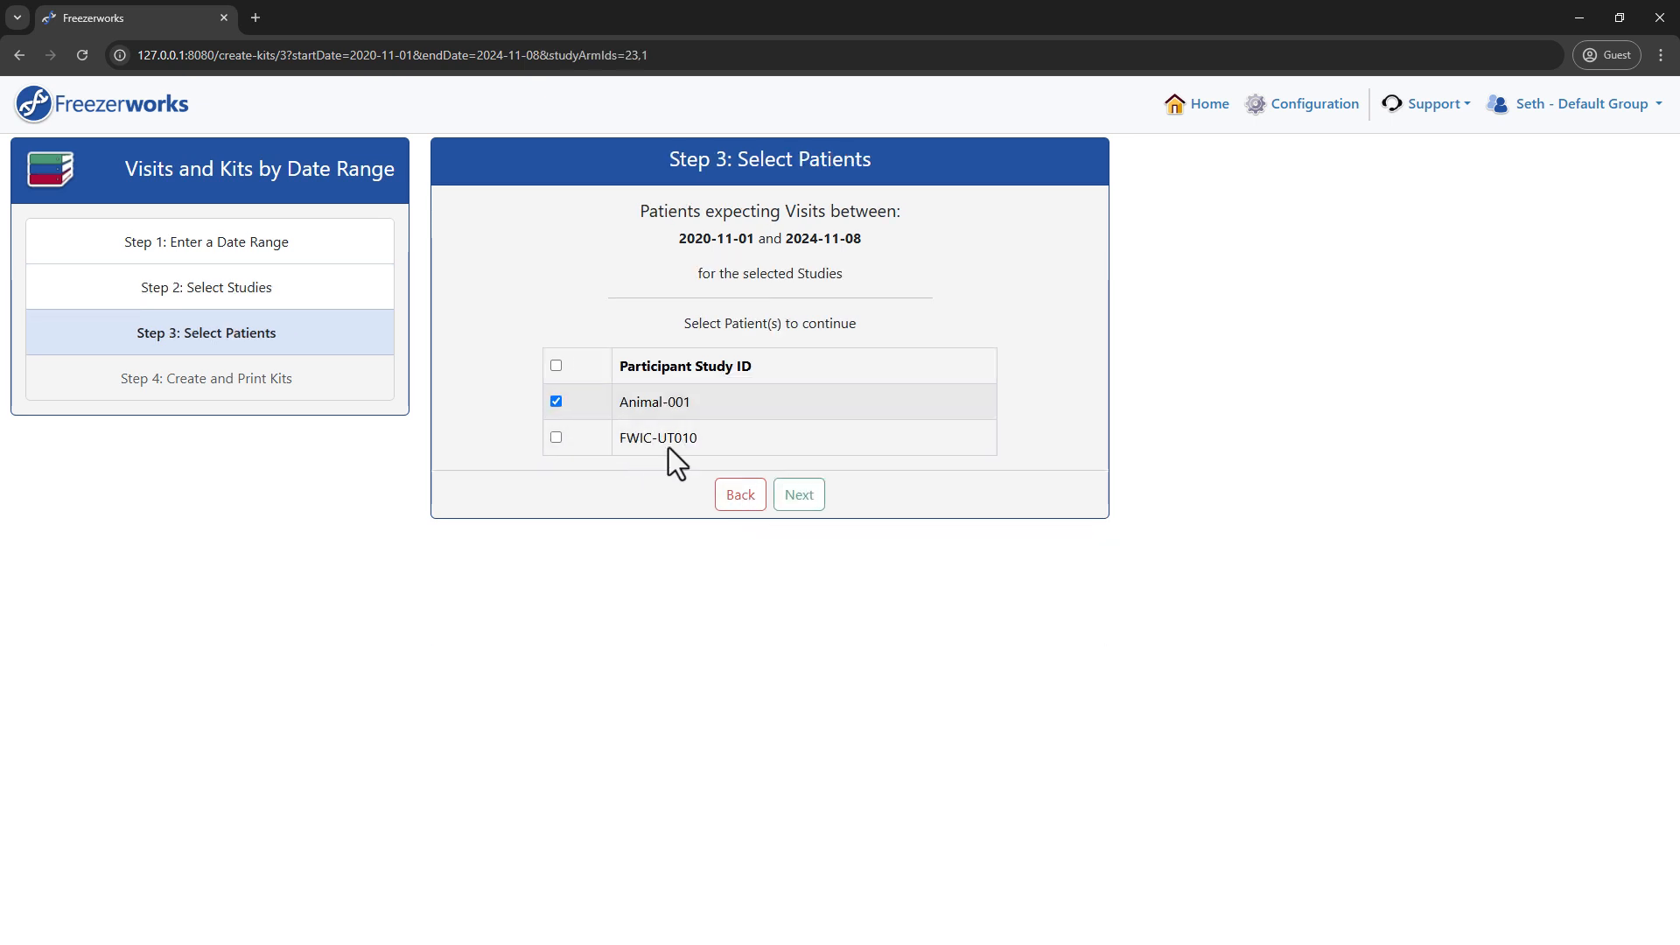
click(794, 495)
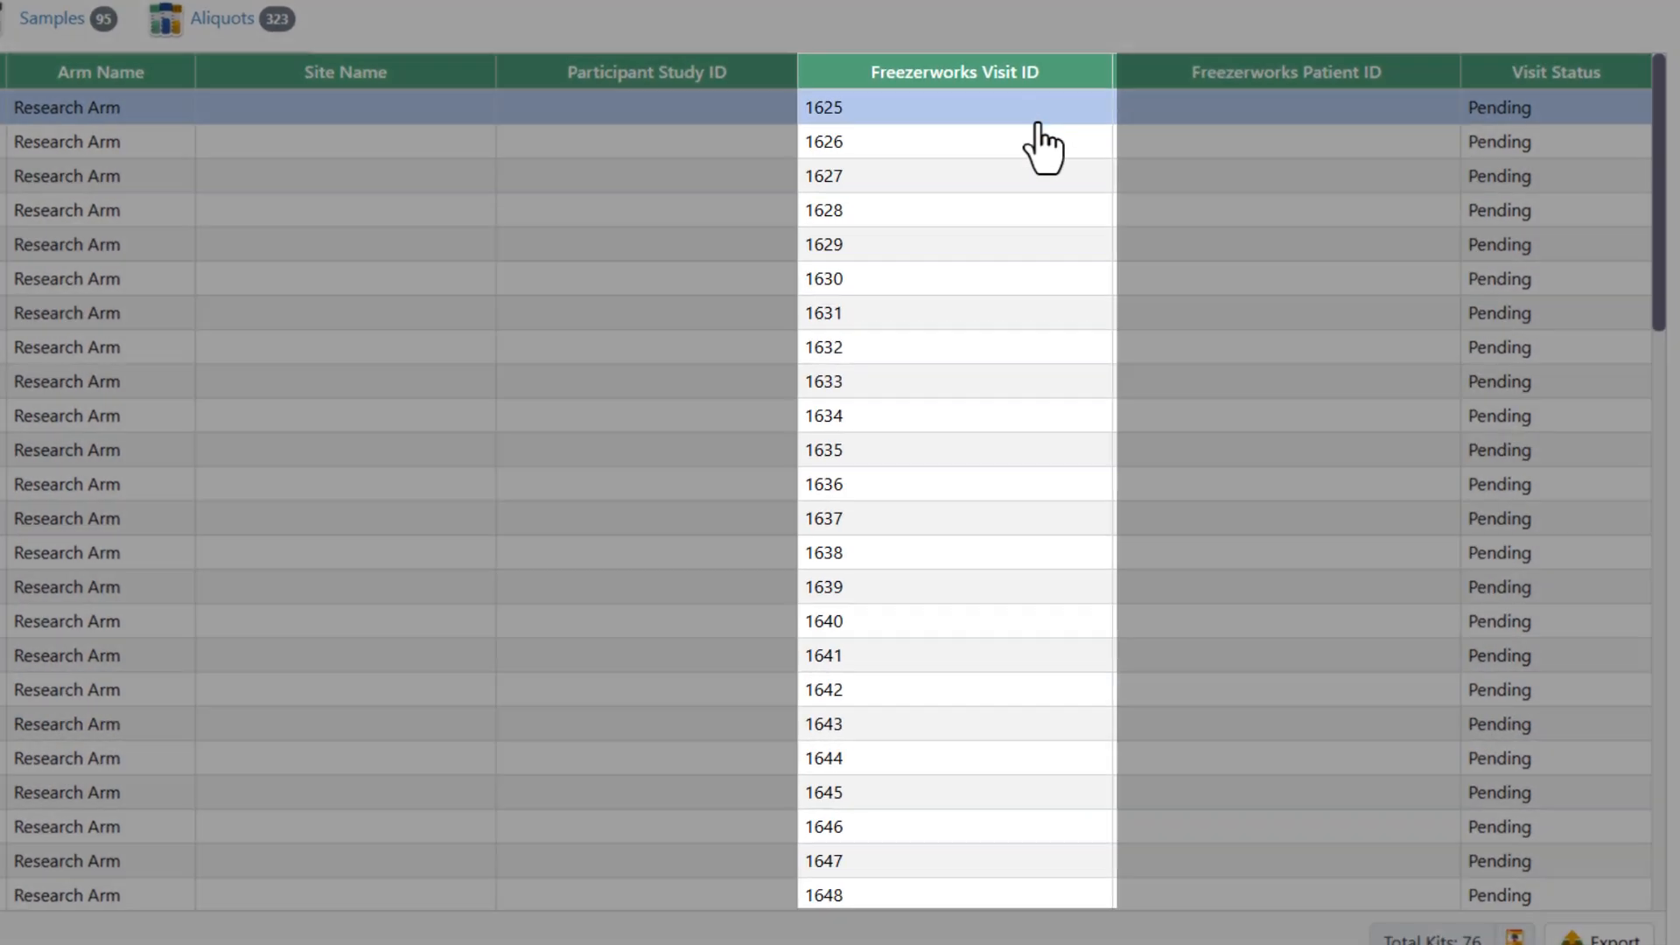
Review the Freezerworks Visit IDs of the Research Arm kits and print kit labels via the browser in the Study Kit format, one per kit.
click(1037, 123)
scroll(1028, 779, down, 3)
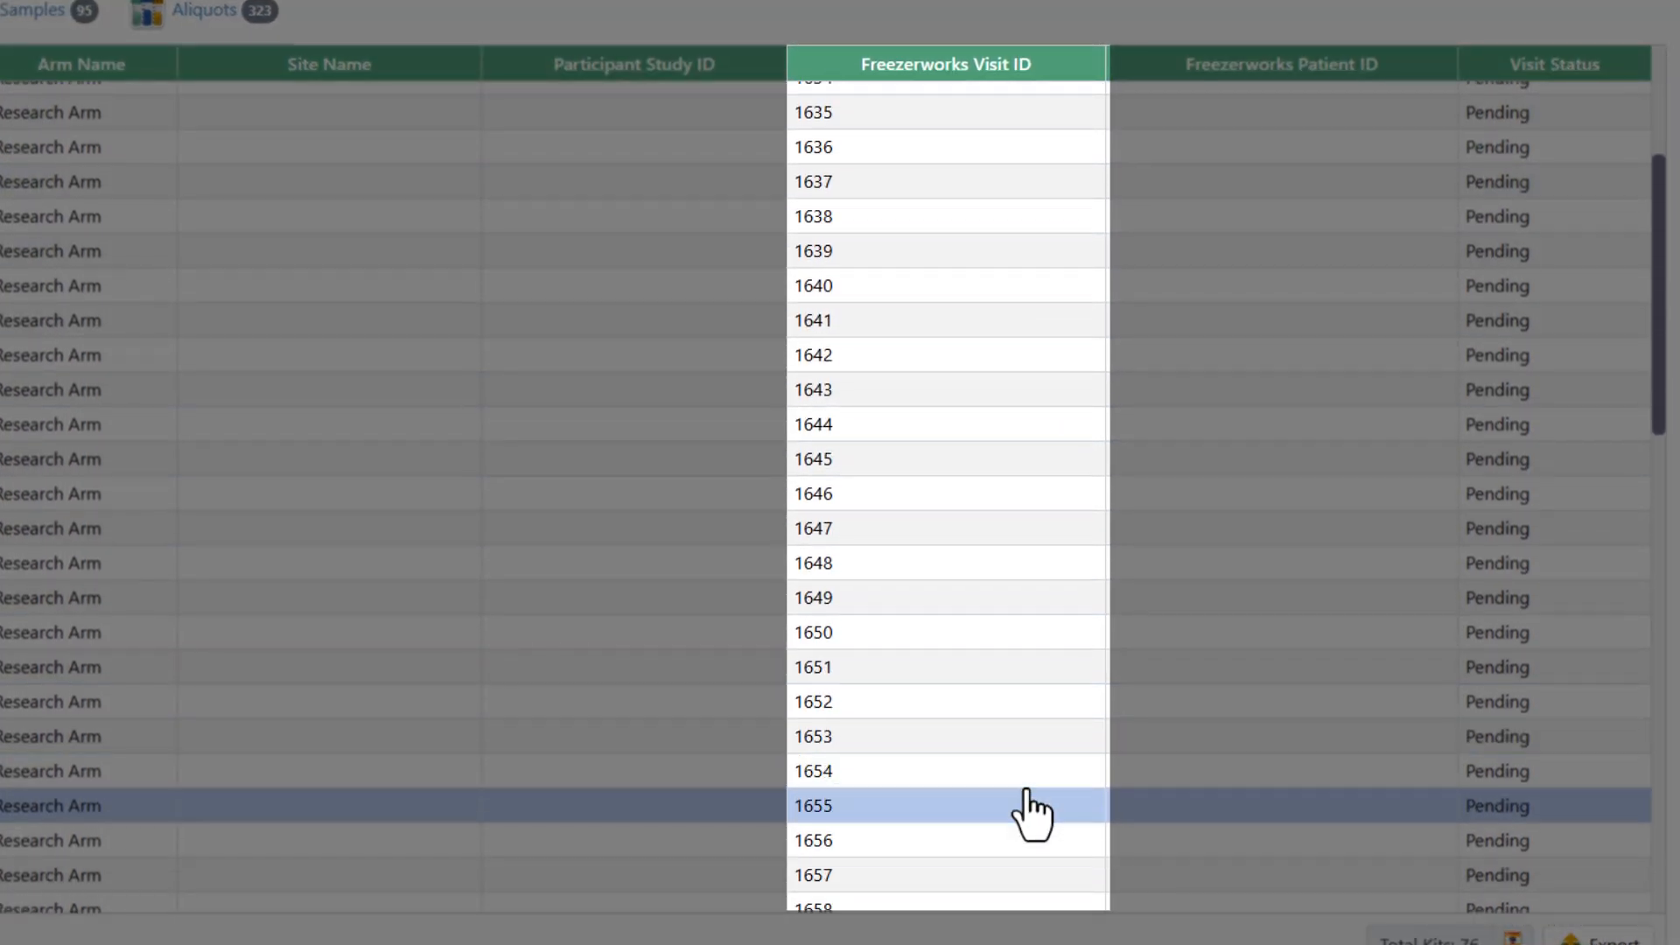
scroll(1027, 792, down, 7)
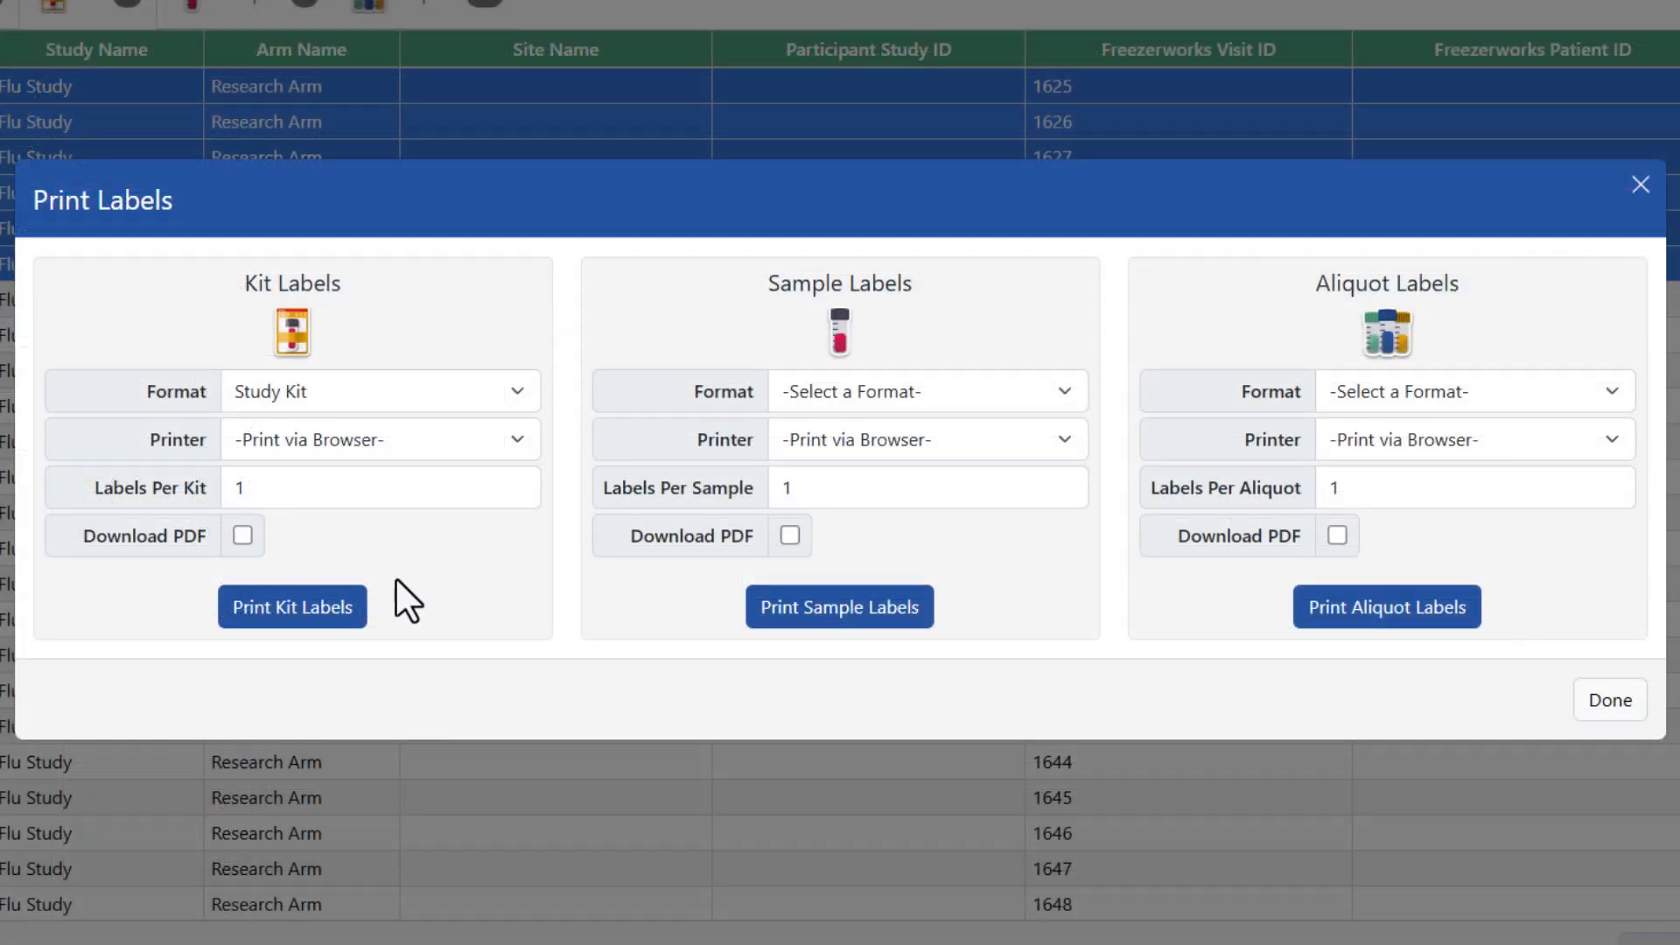
click(354, 611)
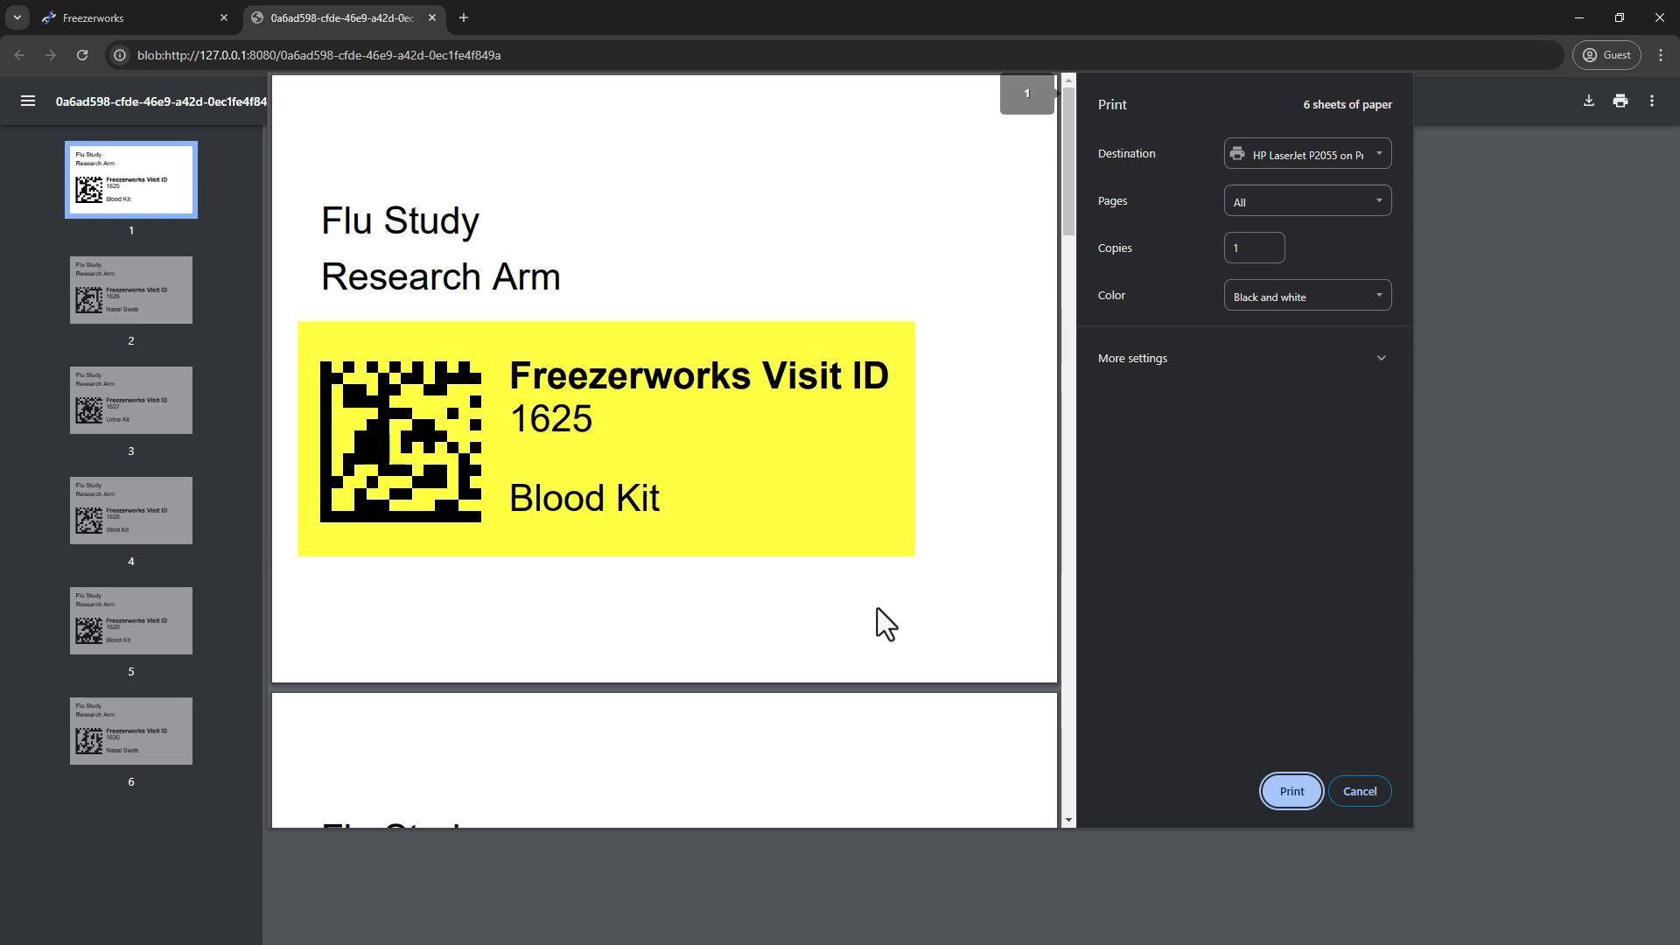
scroll(877, 607, down, 6)
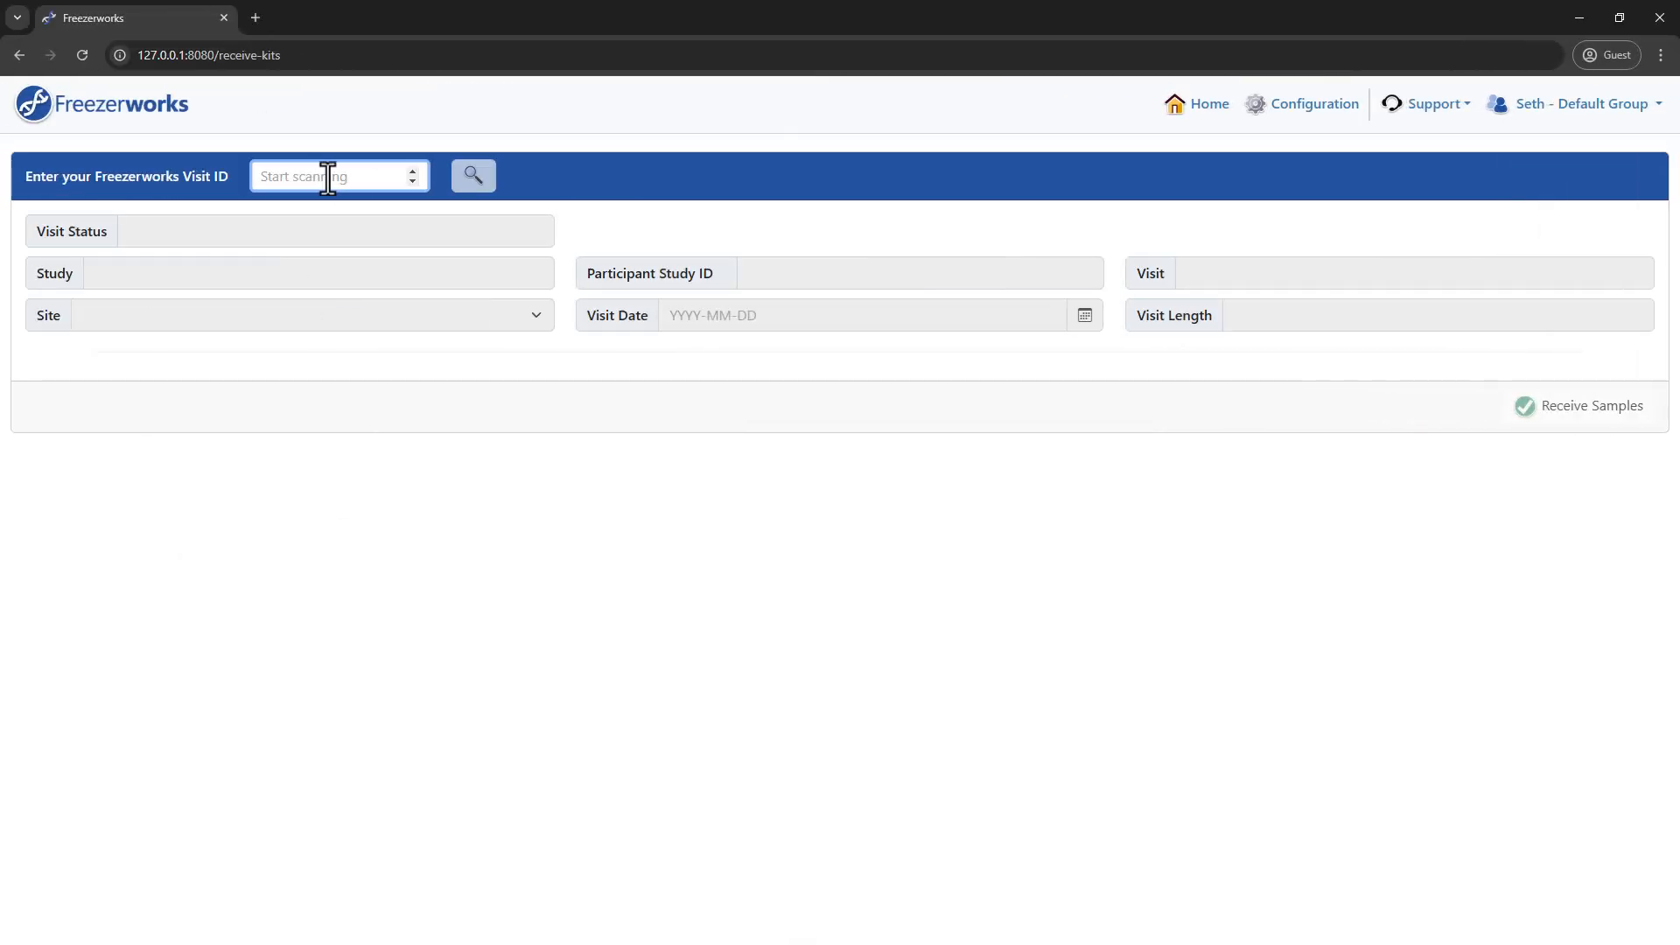
Look up the kit with Freezerworks Visit ID 1625 for receiving, and open the visit choices for a Blood Kit and a Stool Kit.
text(1625)
click(468, 179)
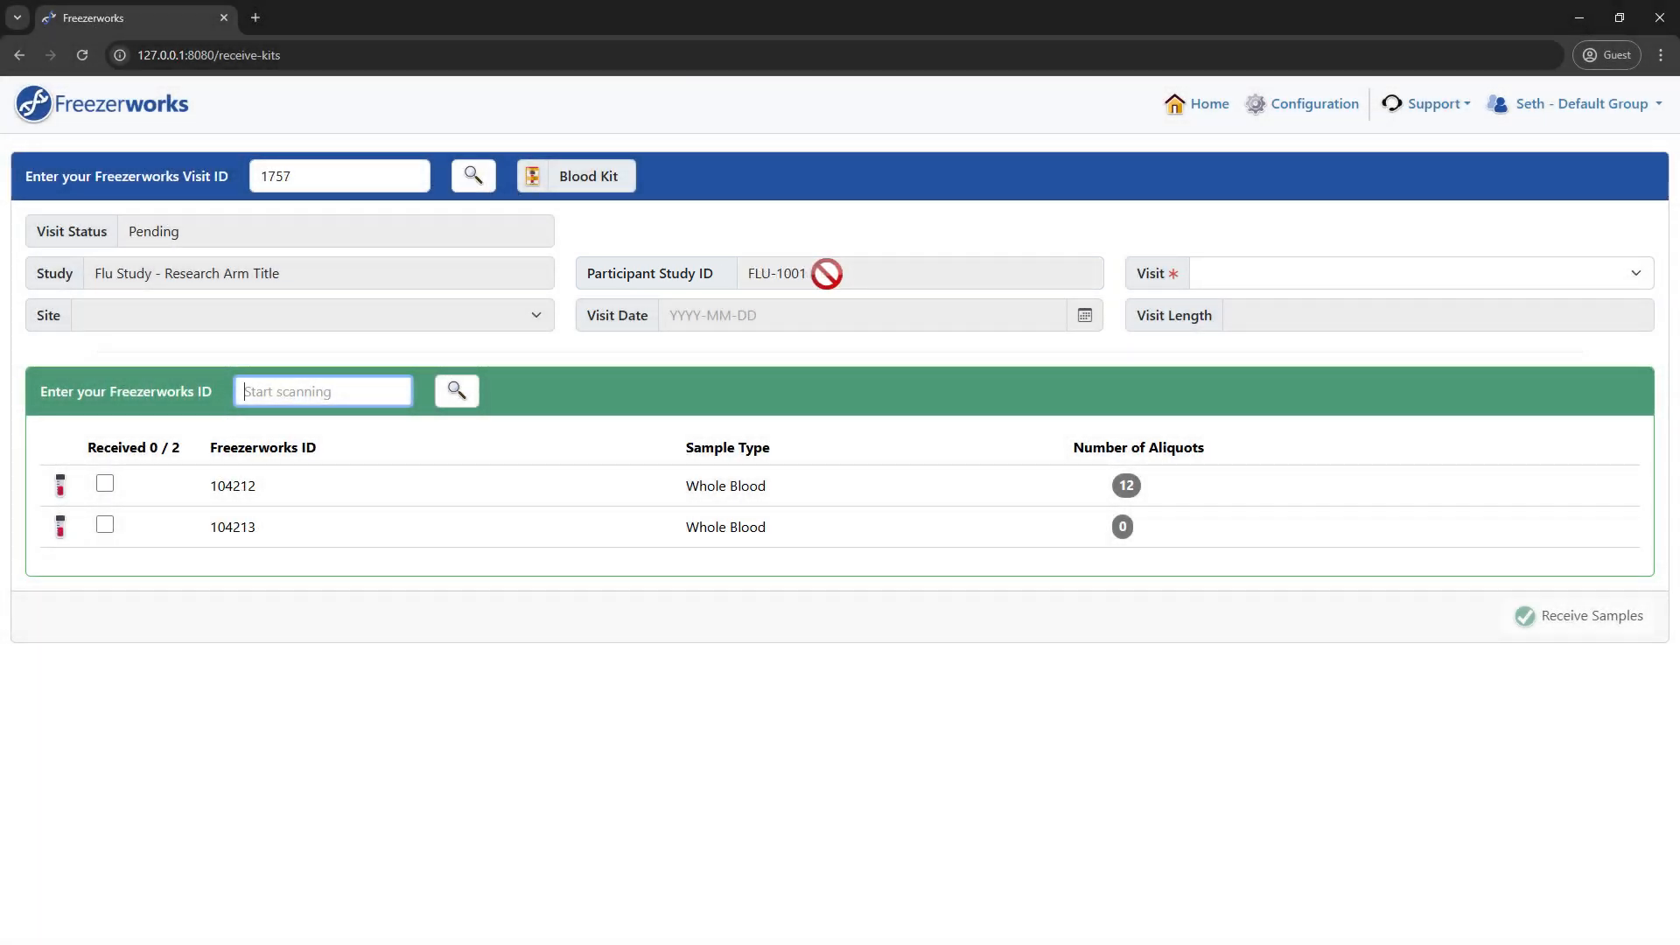
click(1447, 275)
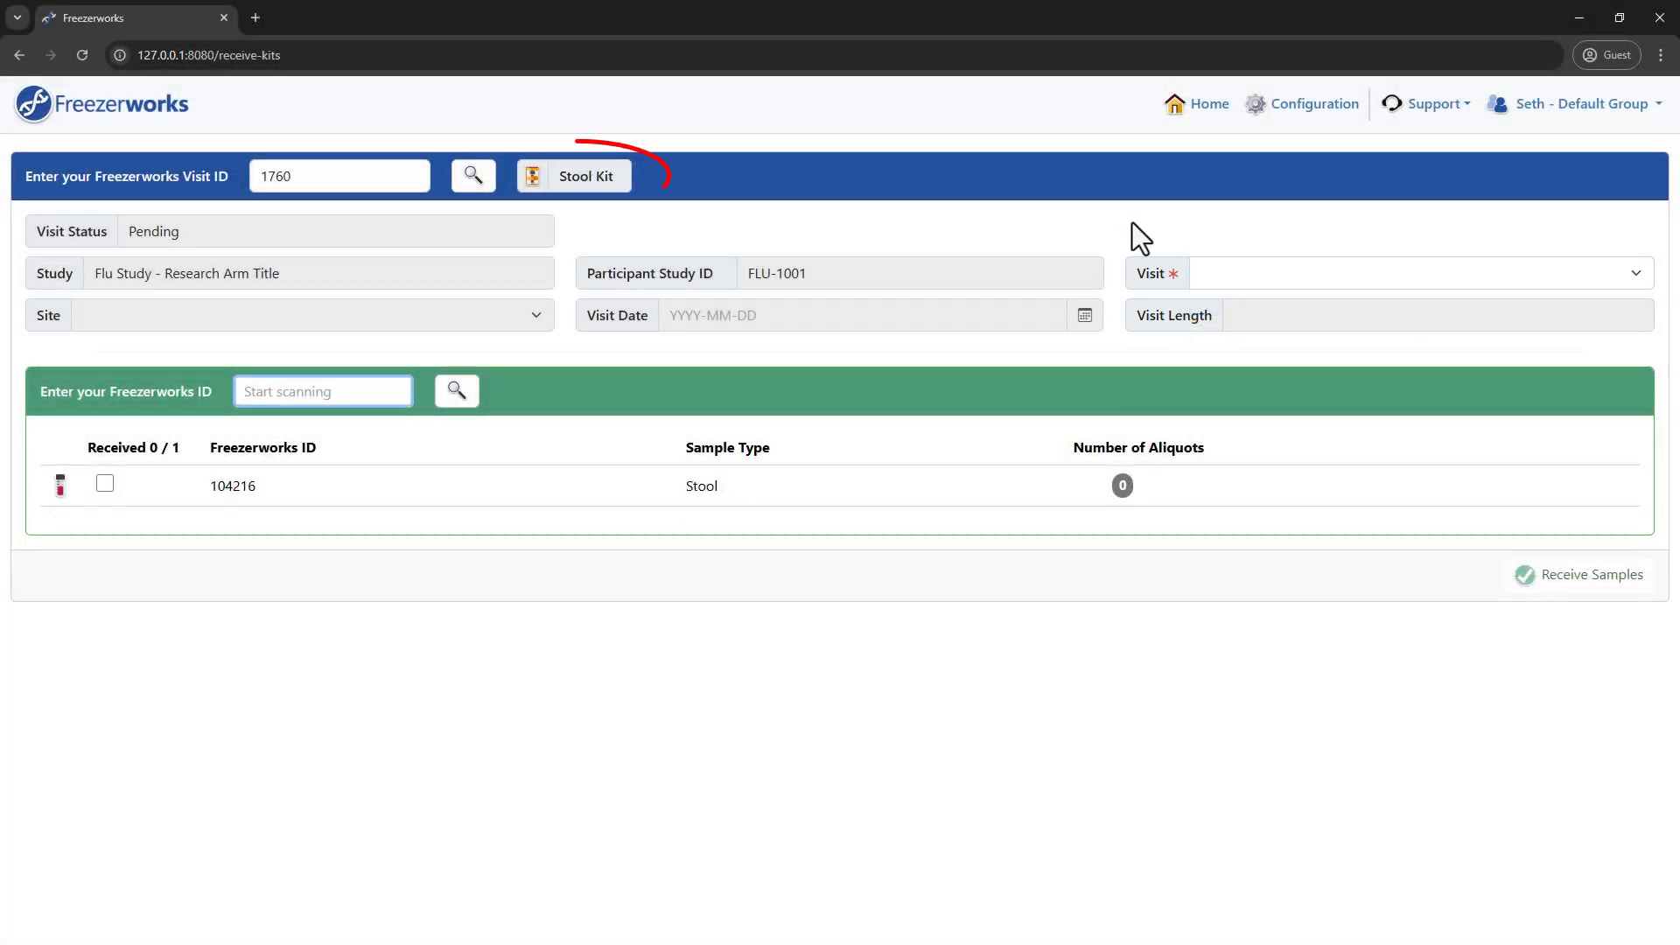
click(1438, 270)
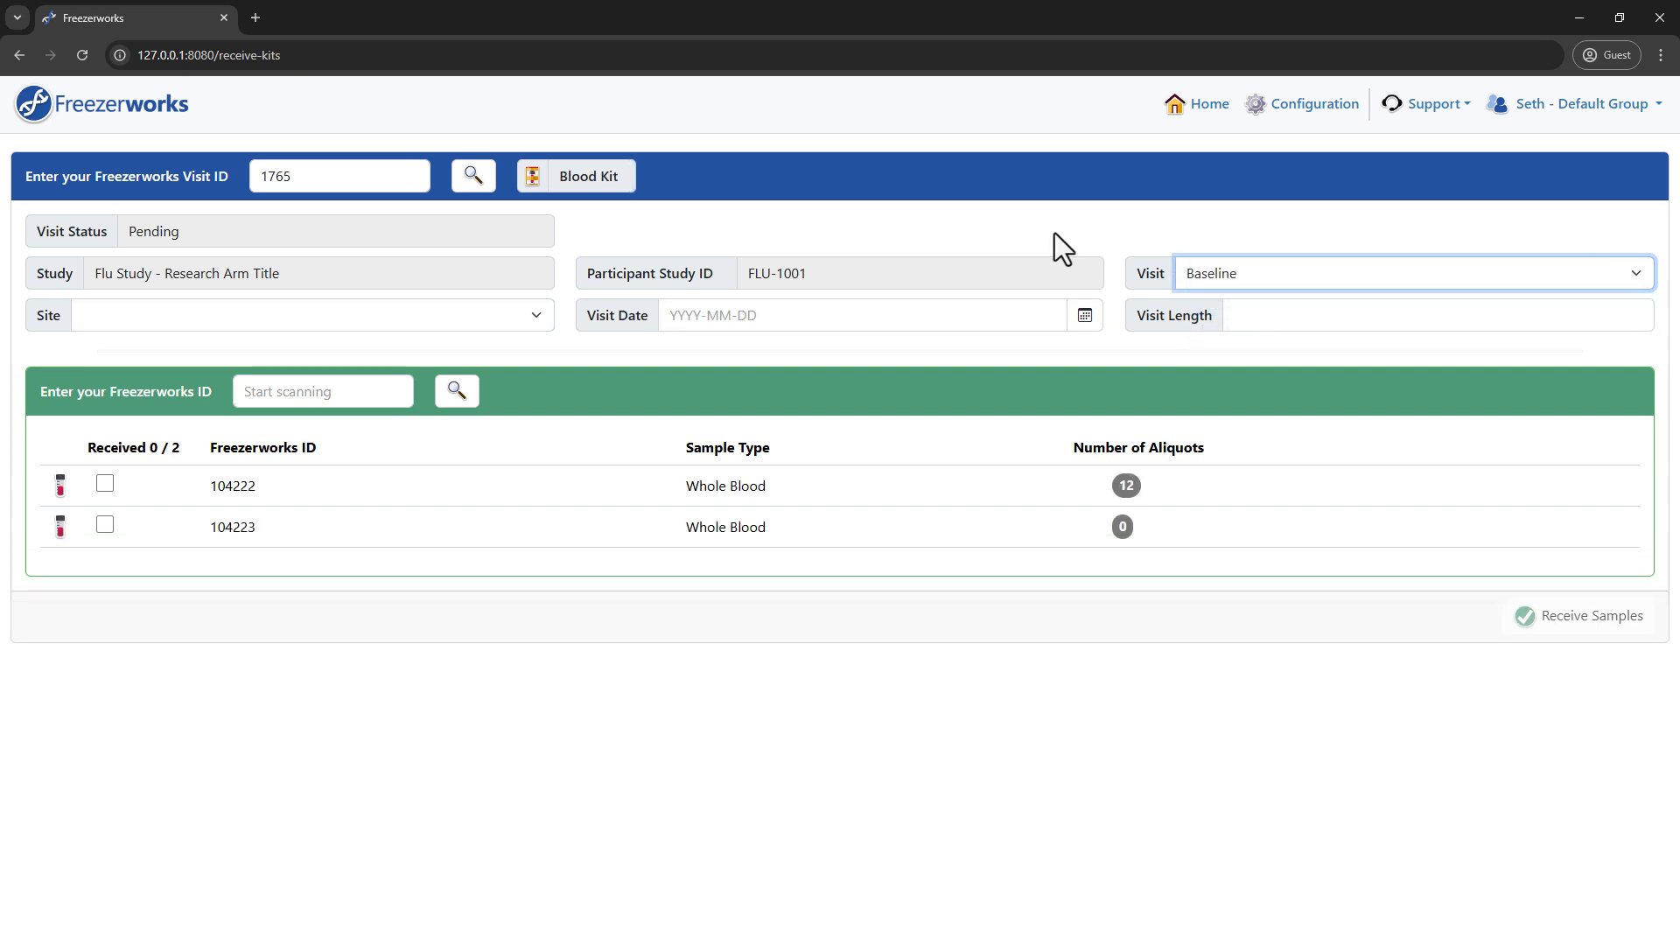
Mark both Whole Blood samples of the Baseline Blood Kit as received and exclude the fifth Serum aliquot from creation.
click(105, 483)
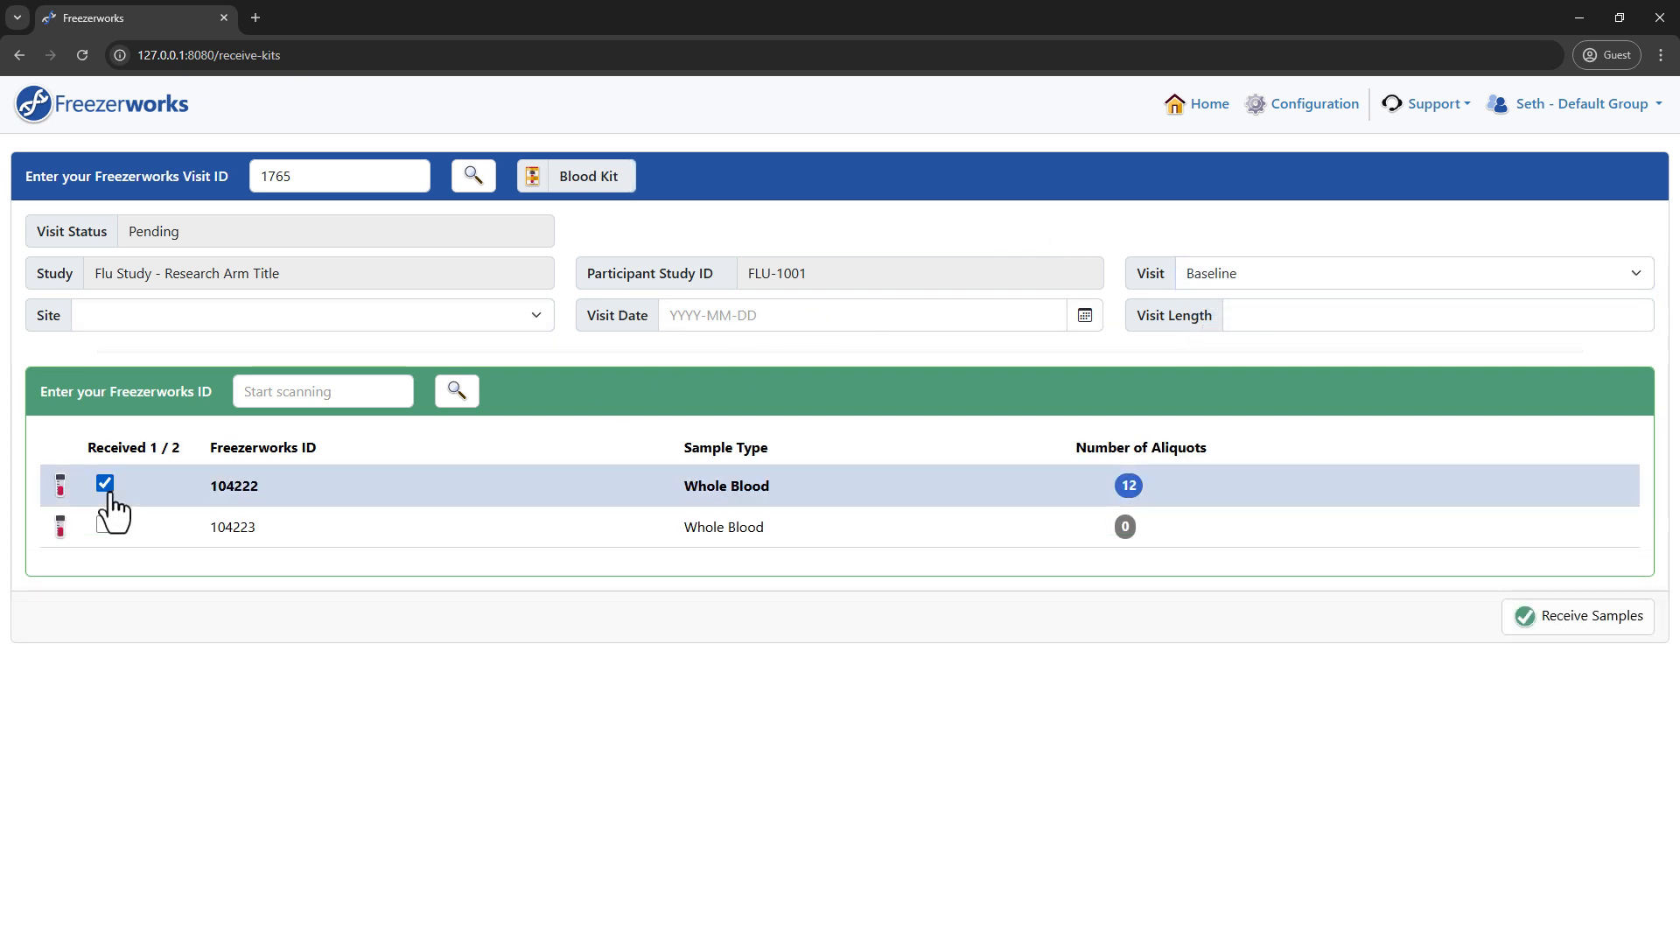
click(105, 524)
click(469, 491)
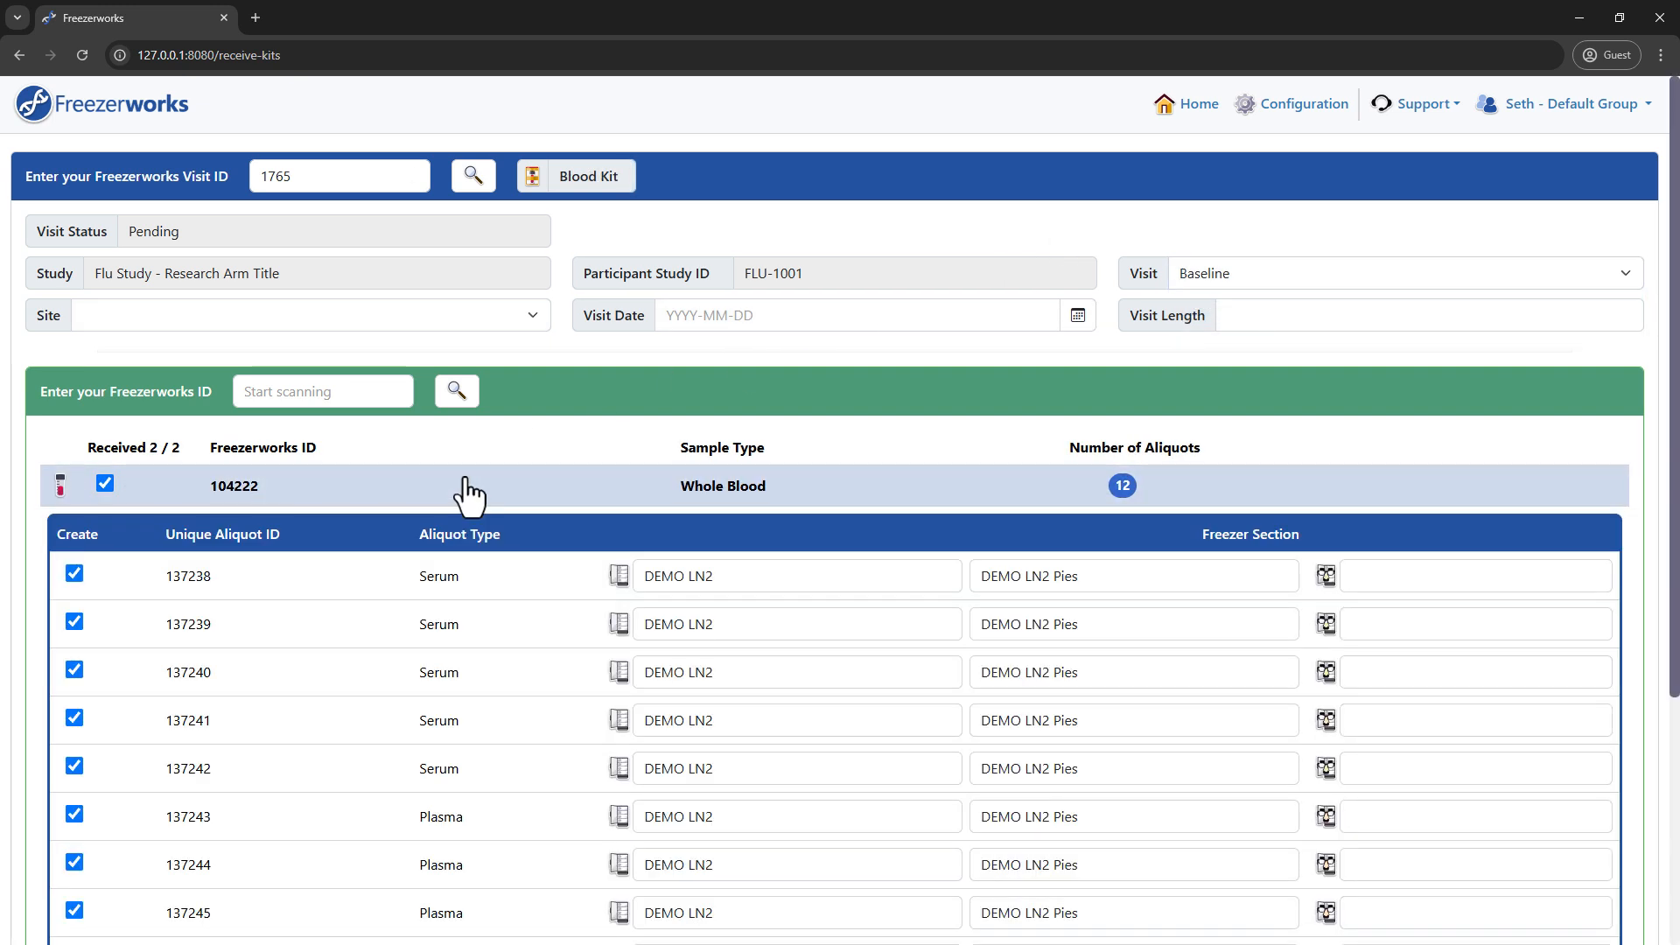
scroll(469, 494, down, 2)
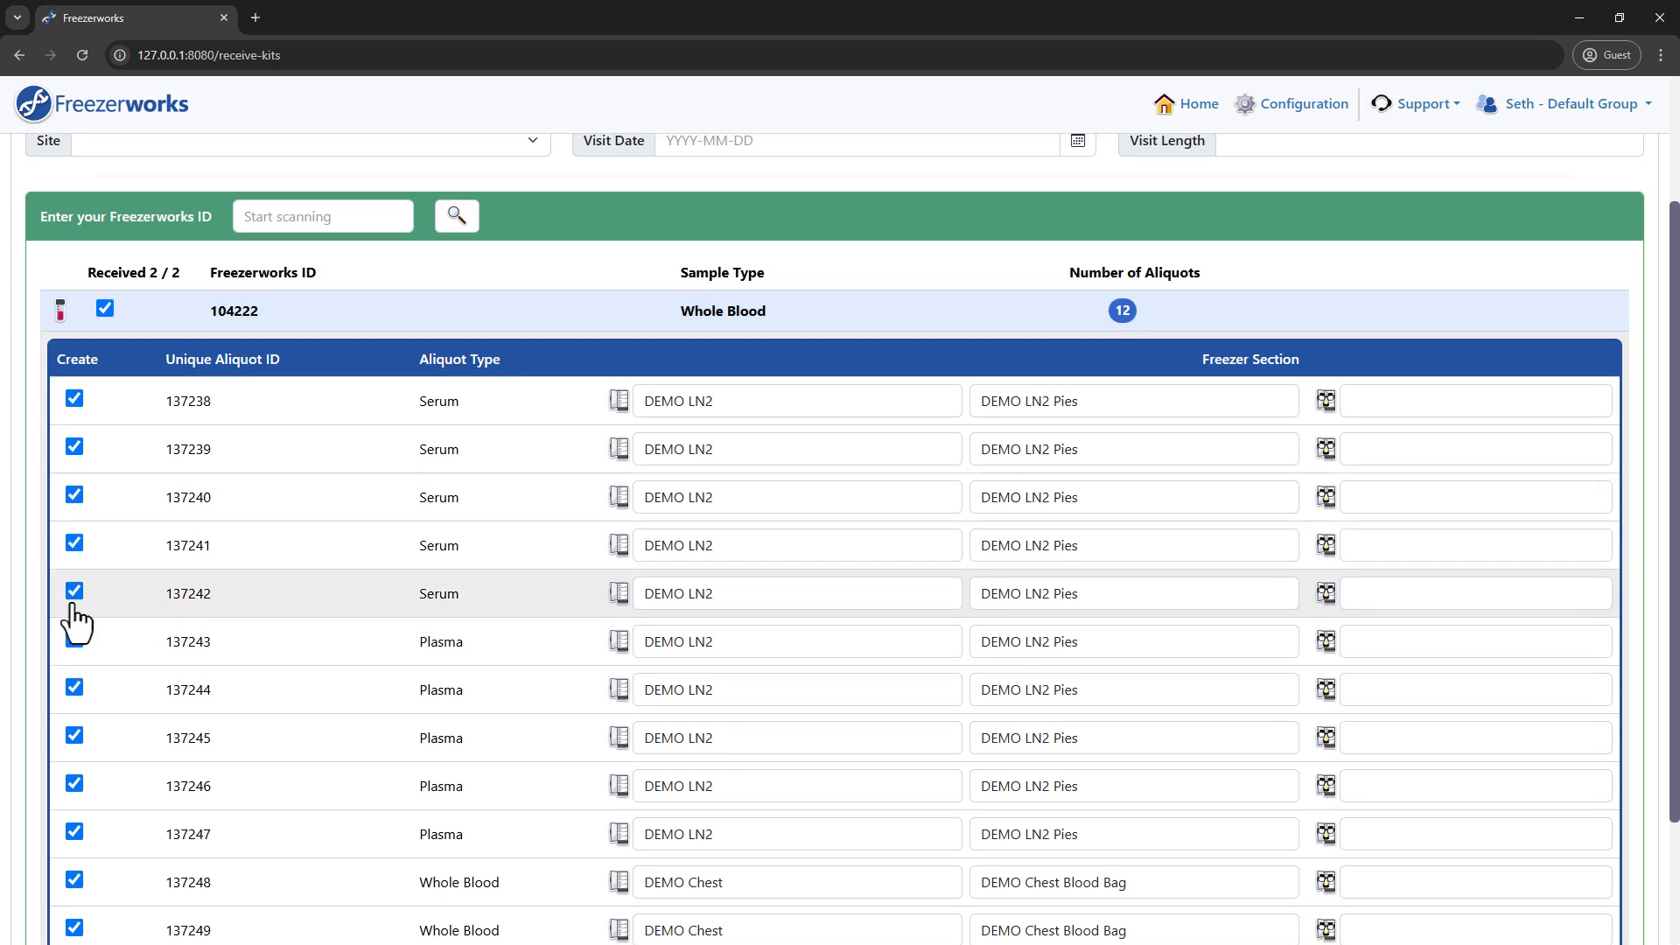
click(74, 591)
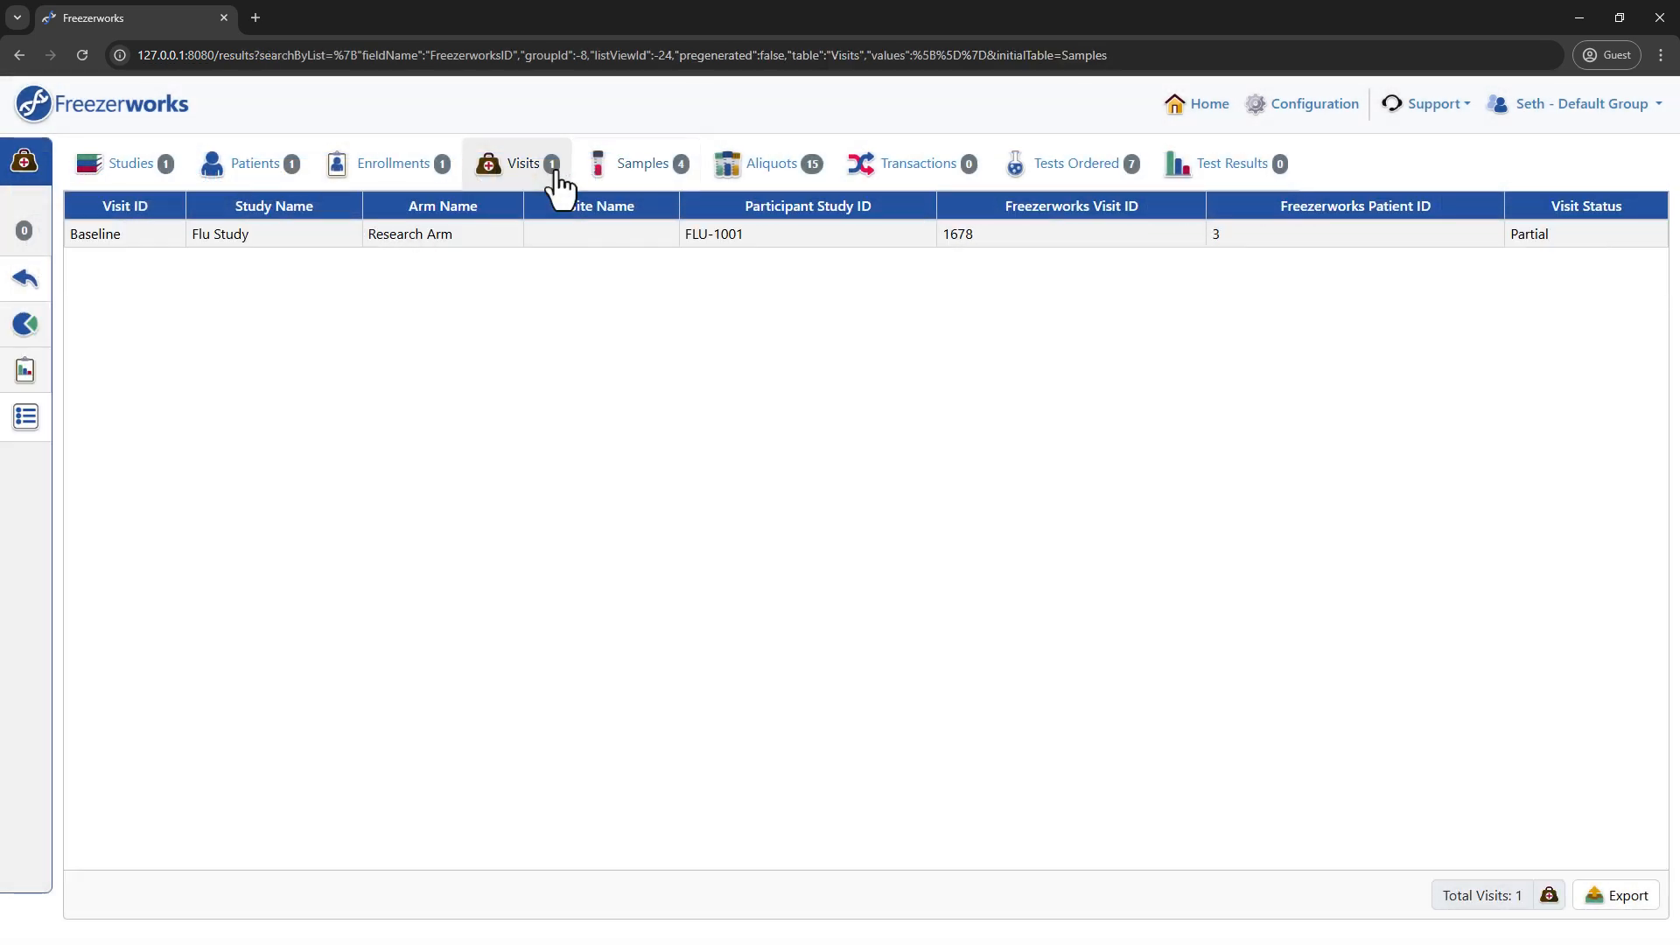
Open the partially received Baseline visit, and review the Flu Study's kit management charts and pregenerated kits.
double_click(560, 236)
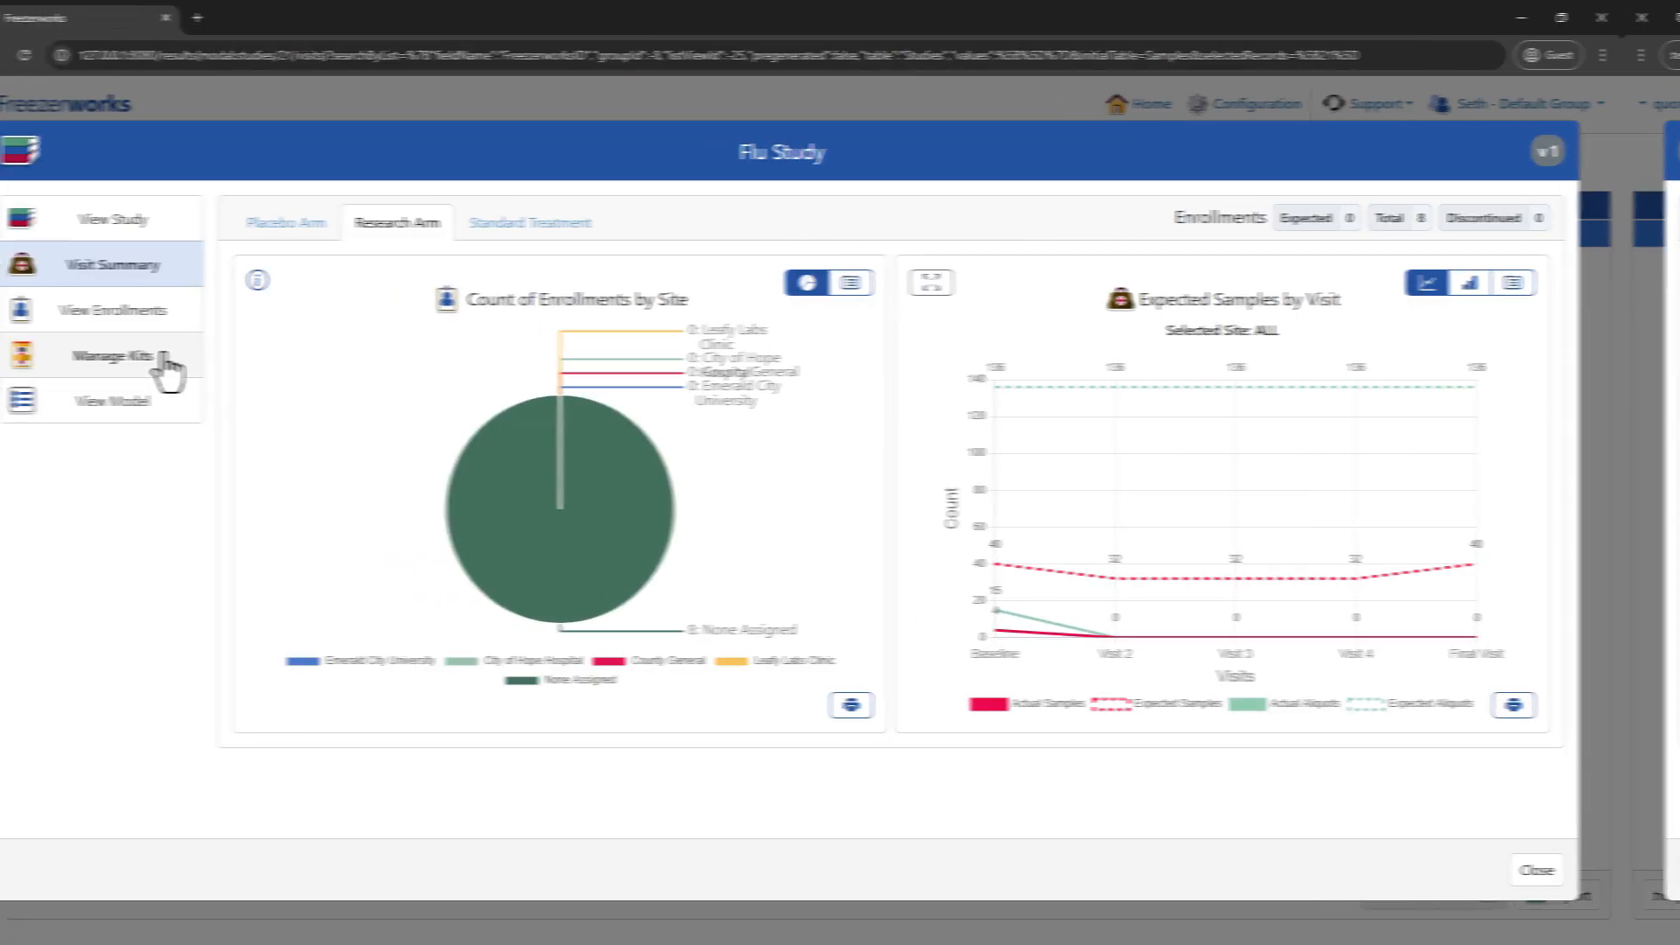
click(163, 357)
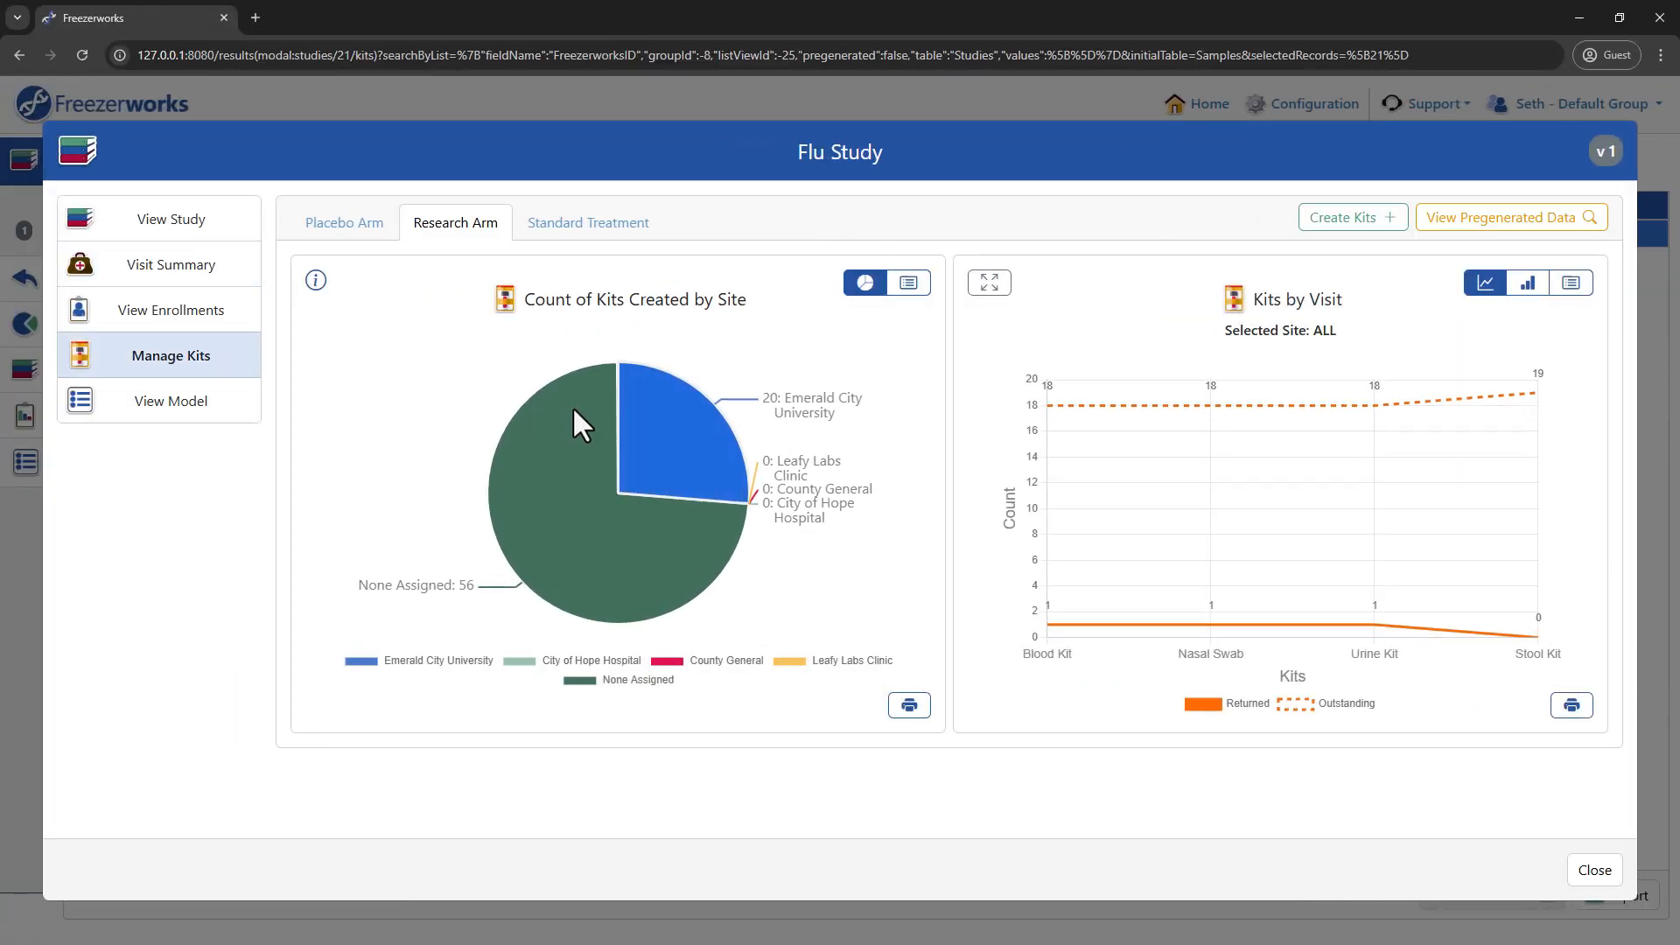
click(1478, 219)
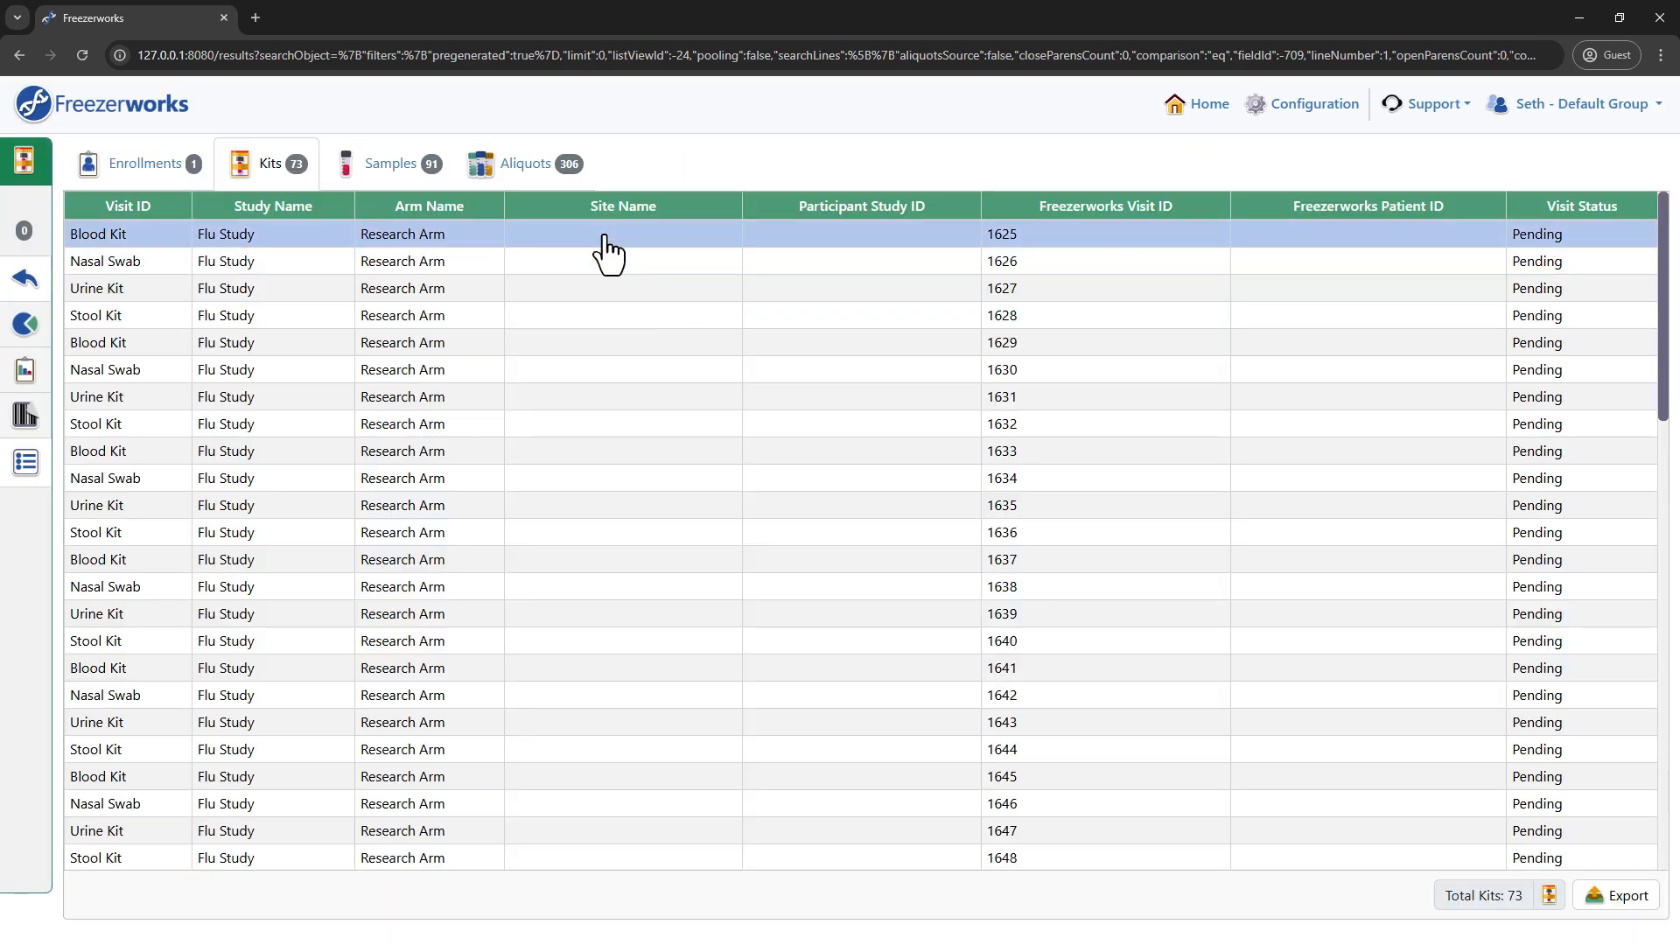
Open kit receiving from the home page, look up Freezerworks Visit ID 1625 and enter the participant's study ID.
click(163, 131)
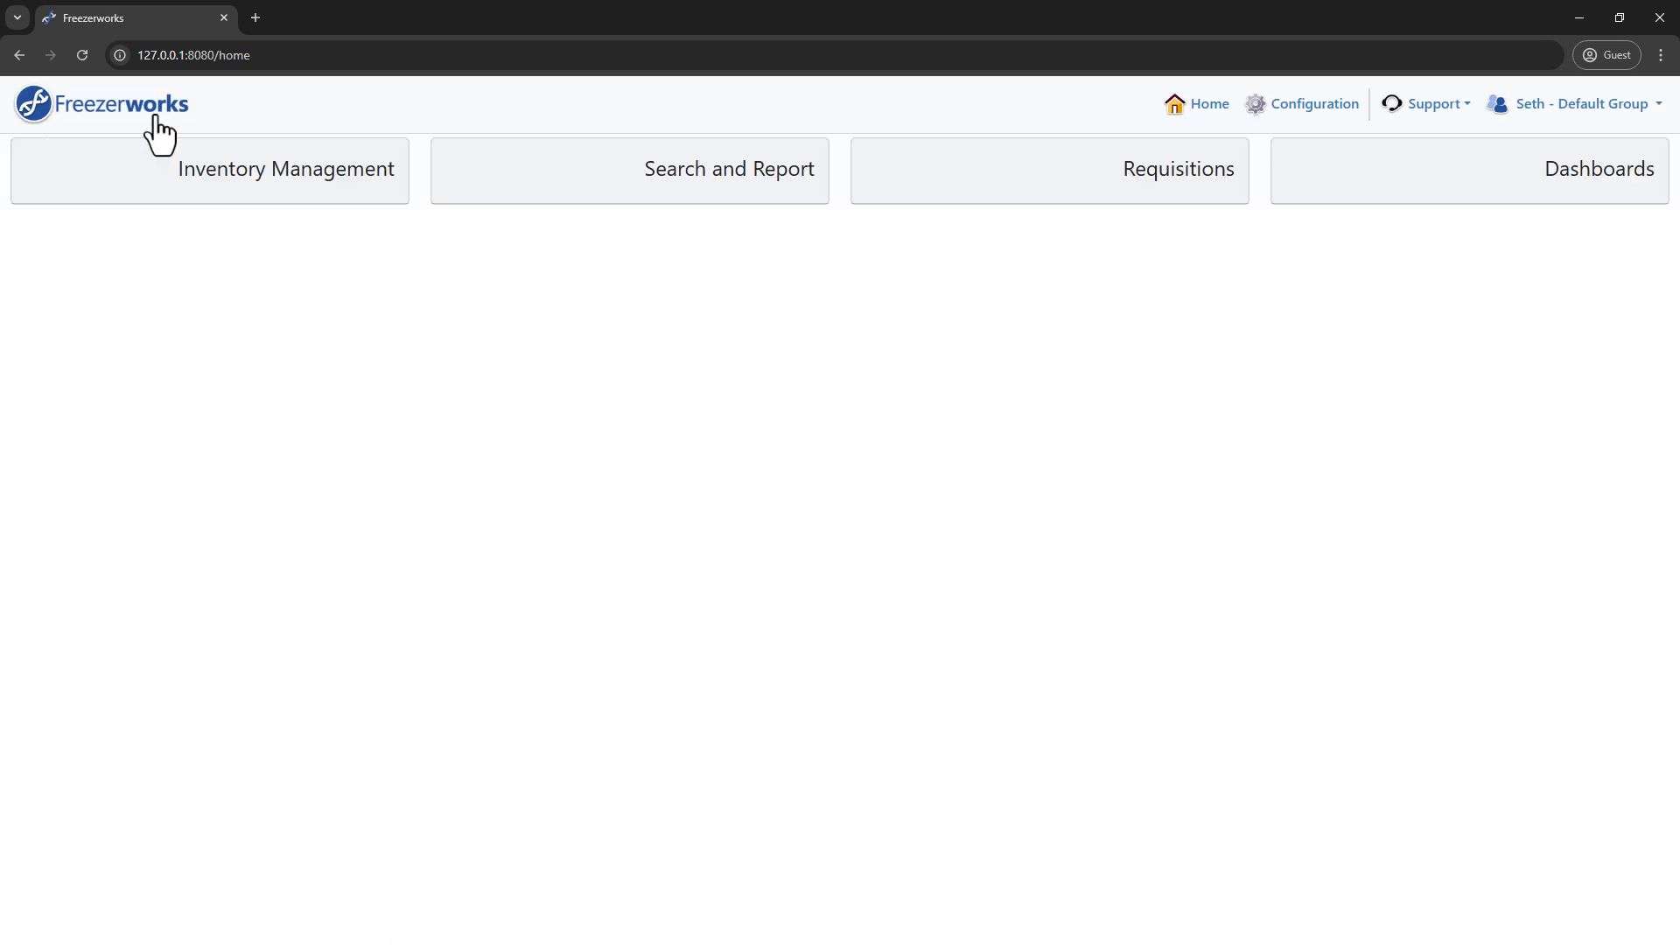
mouse_move(289, 175)
click(315, 521)
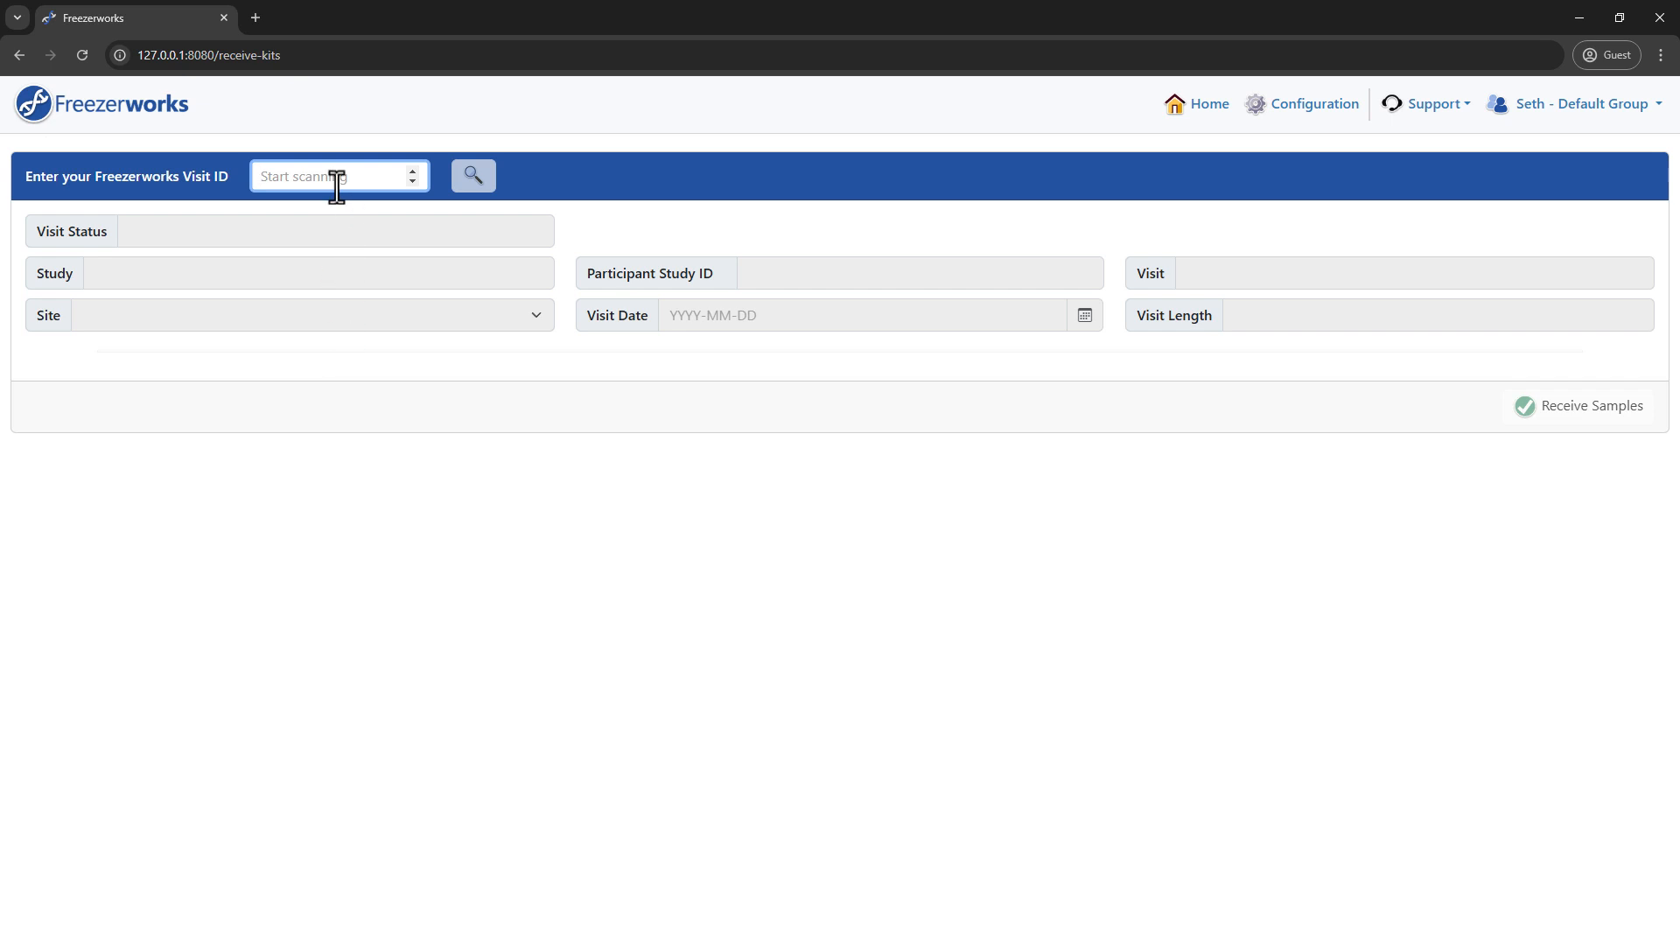
text(1625)
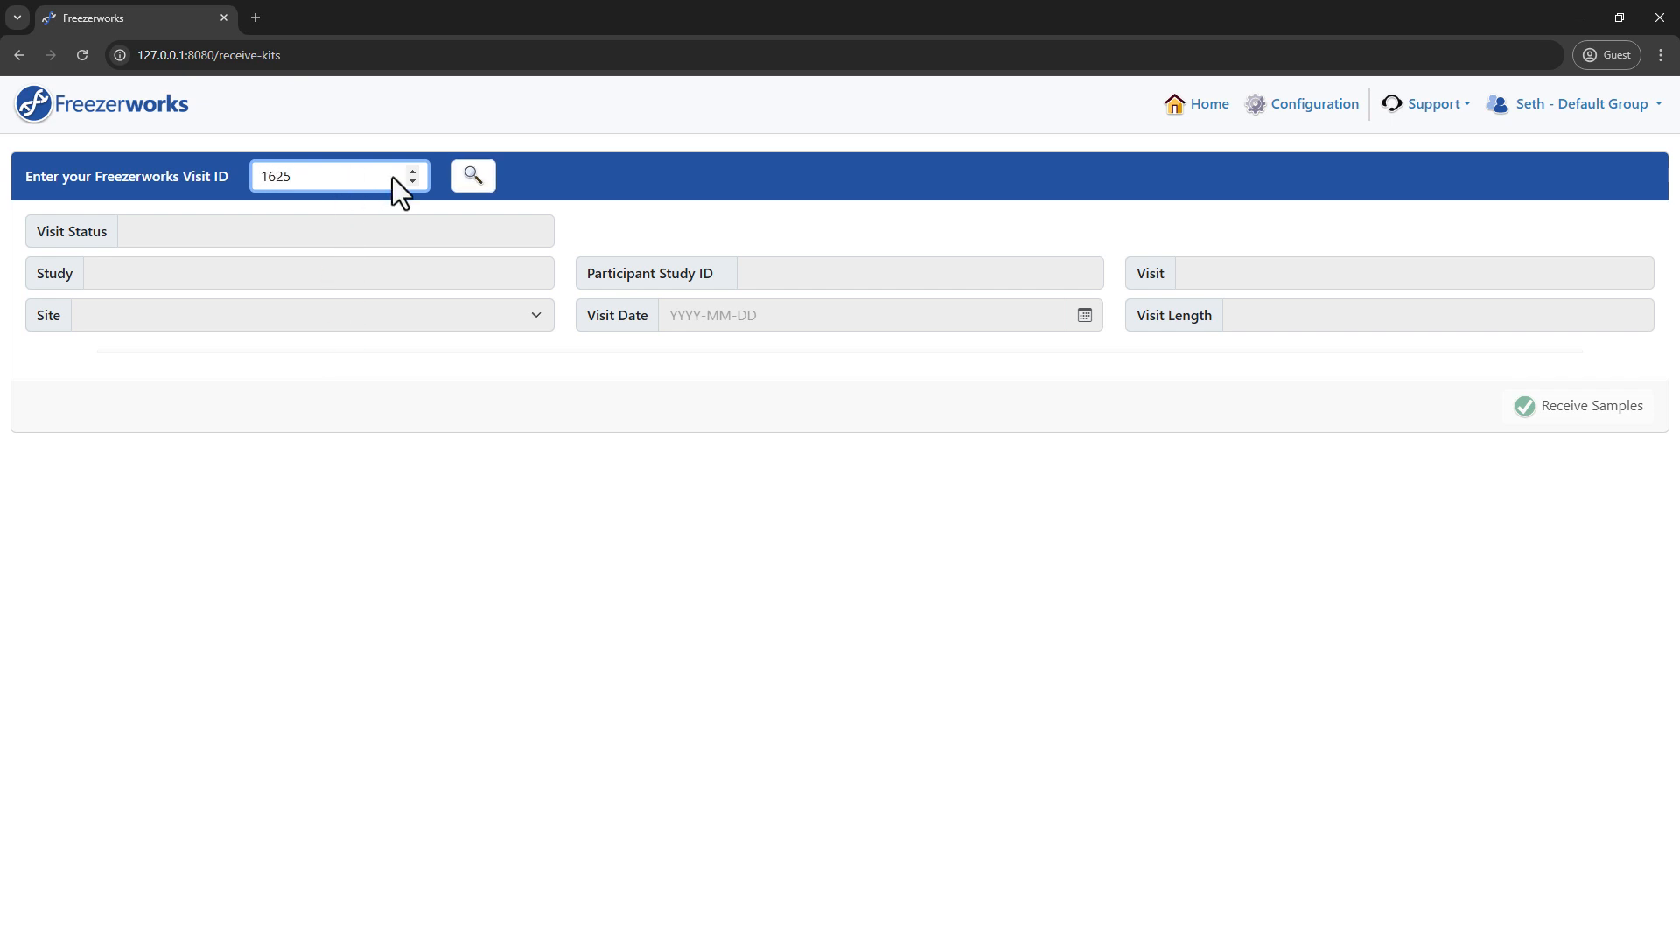
click(477, 184)
click(825, 273)
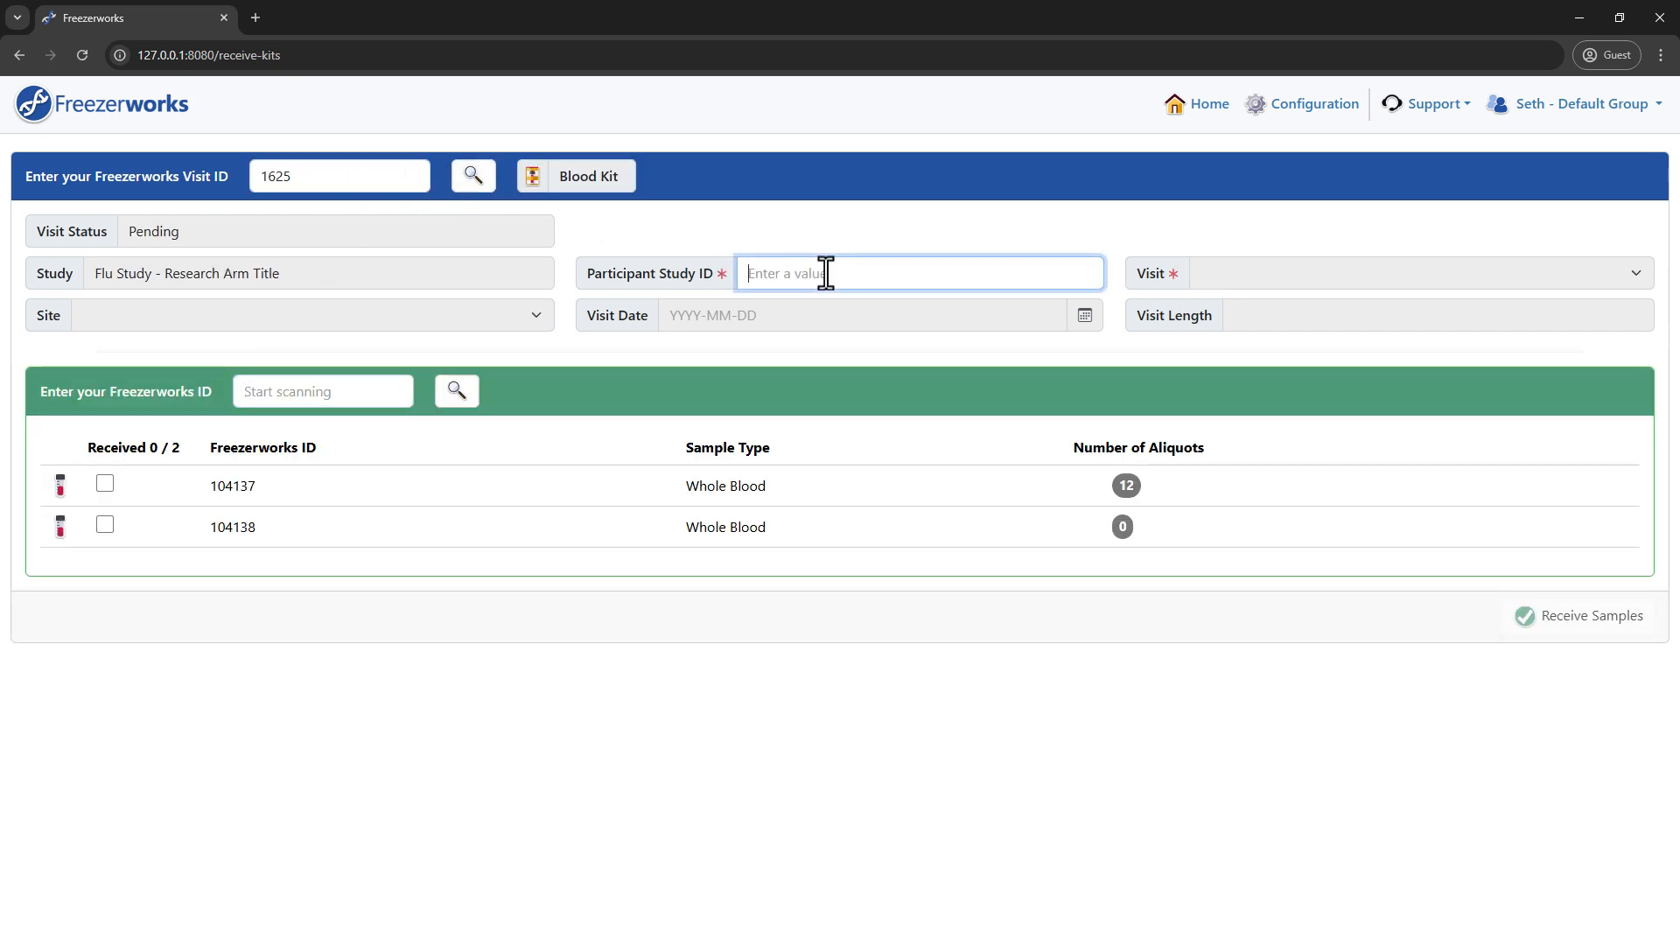
text(FLU-100)
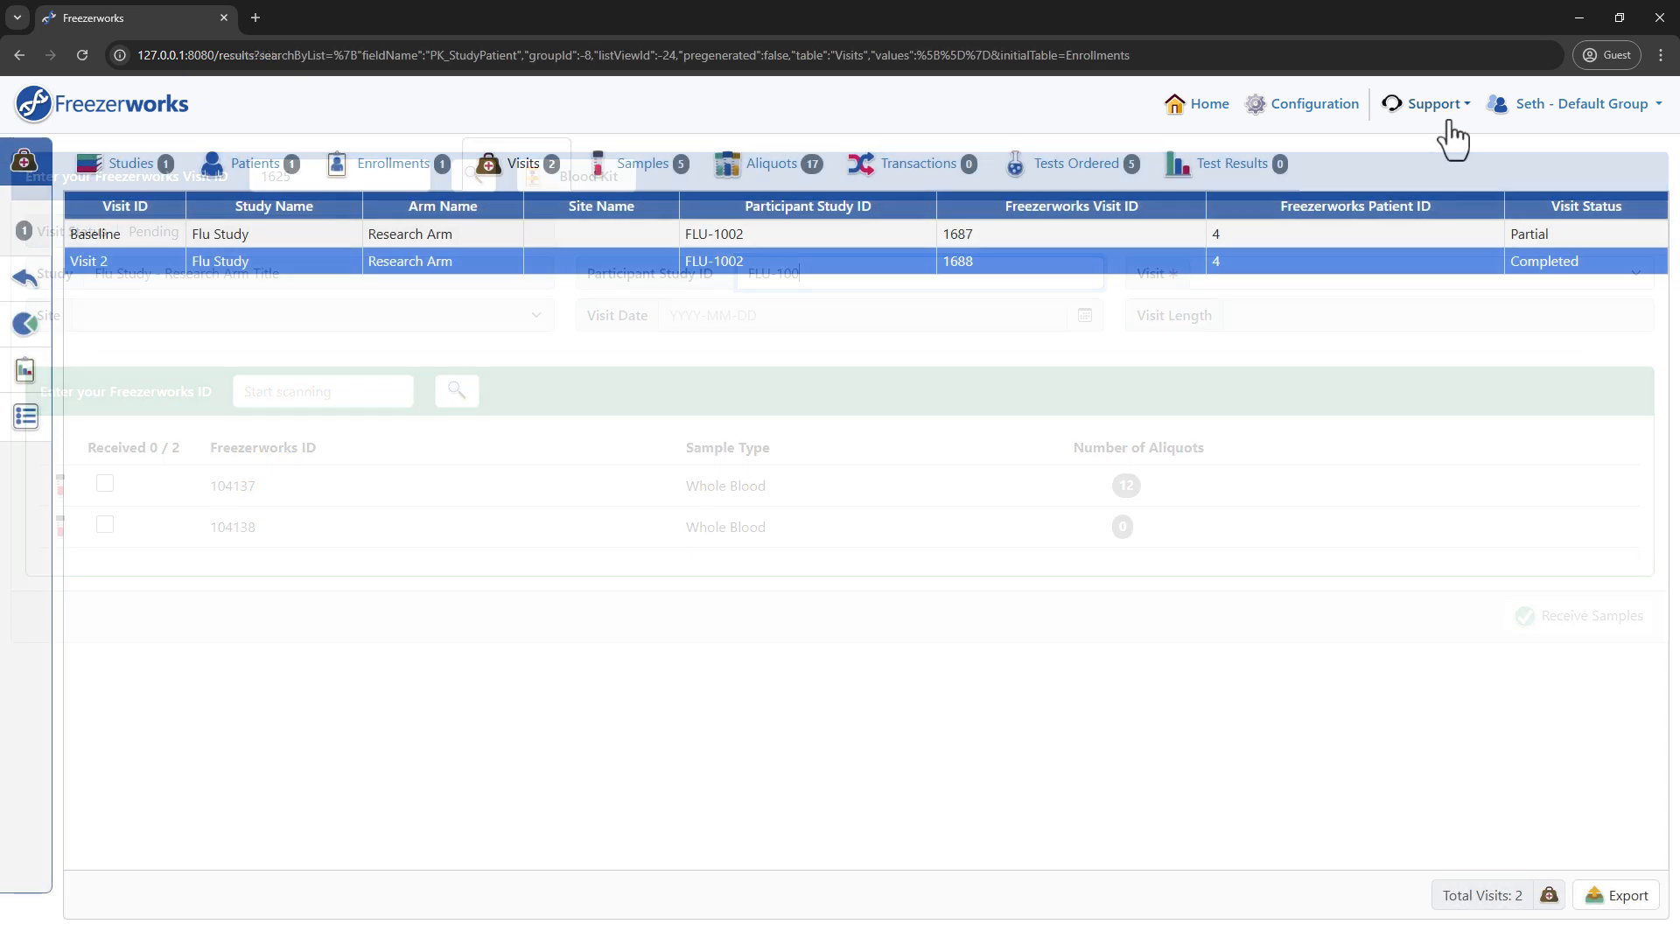
Open the Freezerworks help and search it for Agnostic Kits.
click(1459, 106)
click(1455, 150)
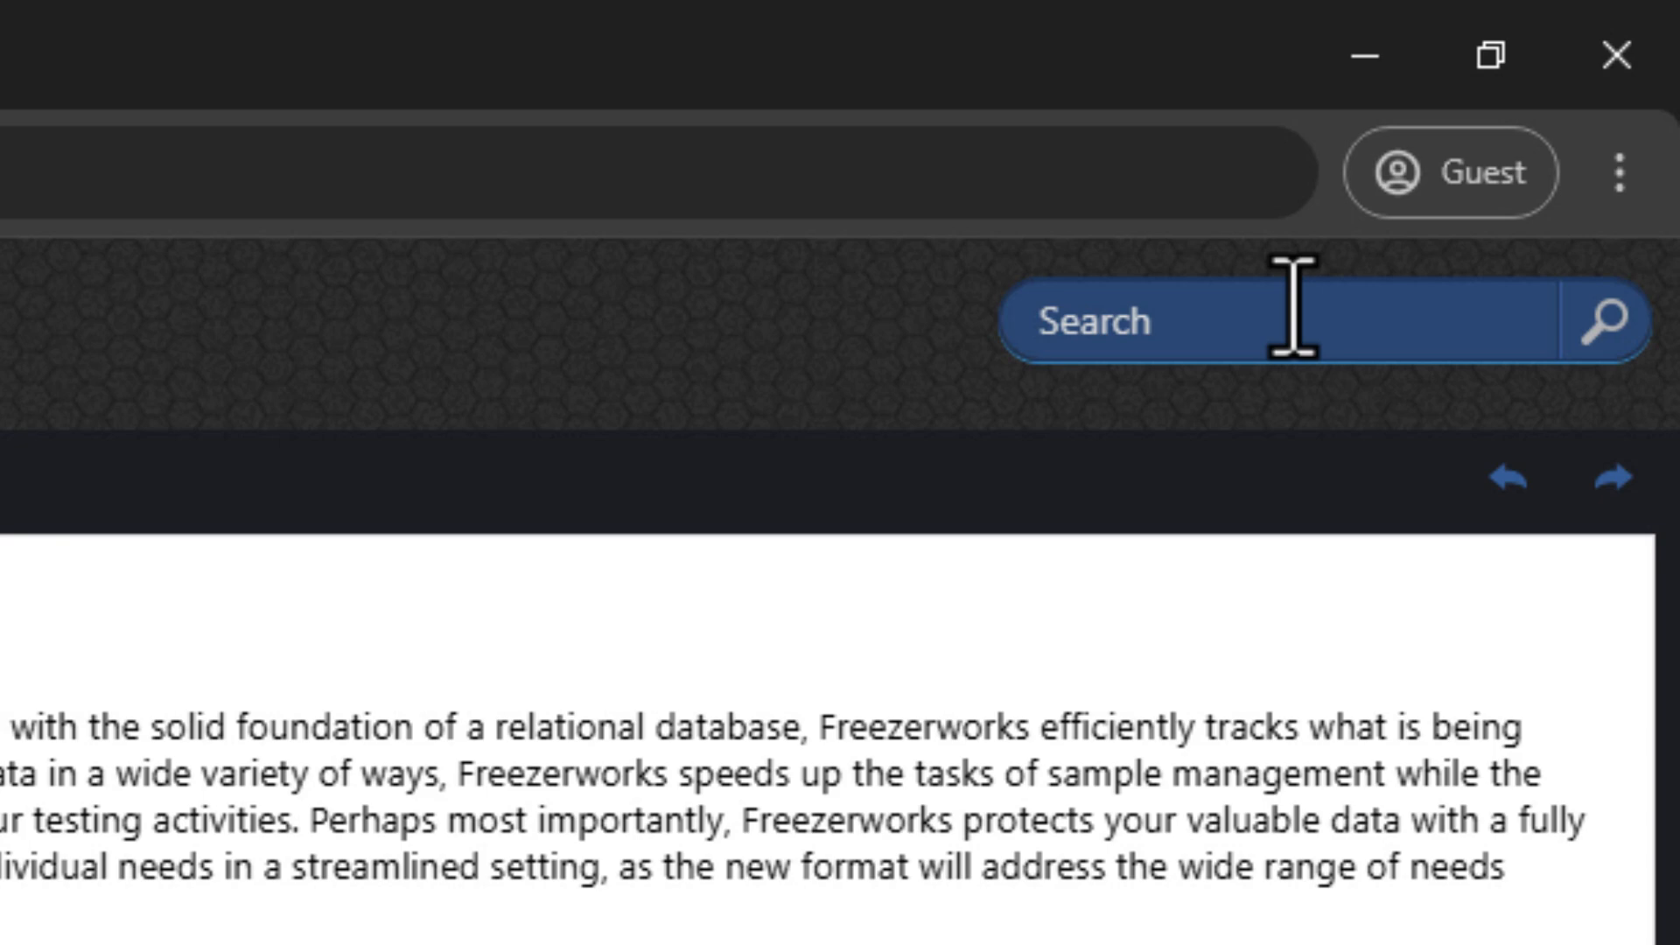
click(1293, 306)
text(Agnostic Kits)
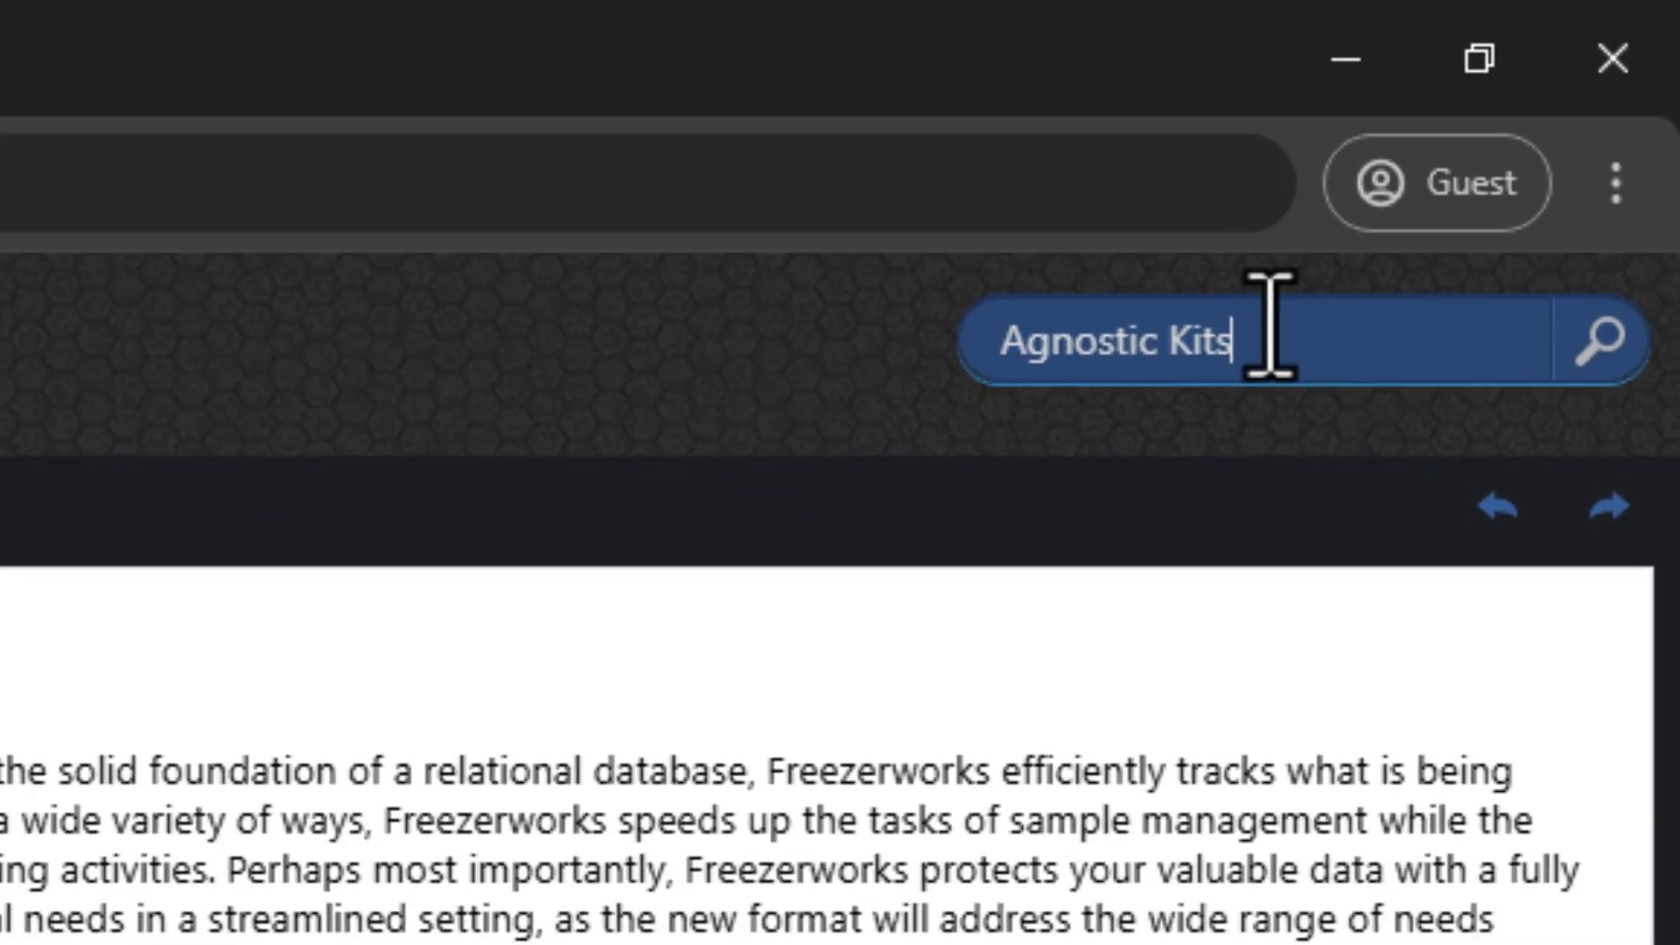
key(Return)
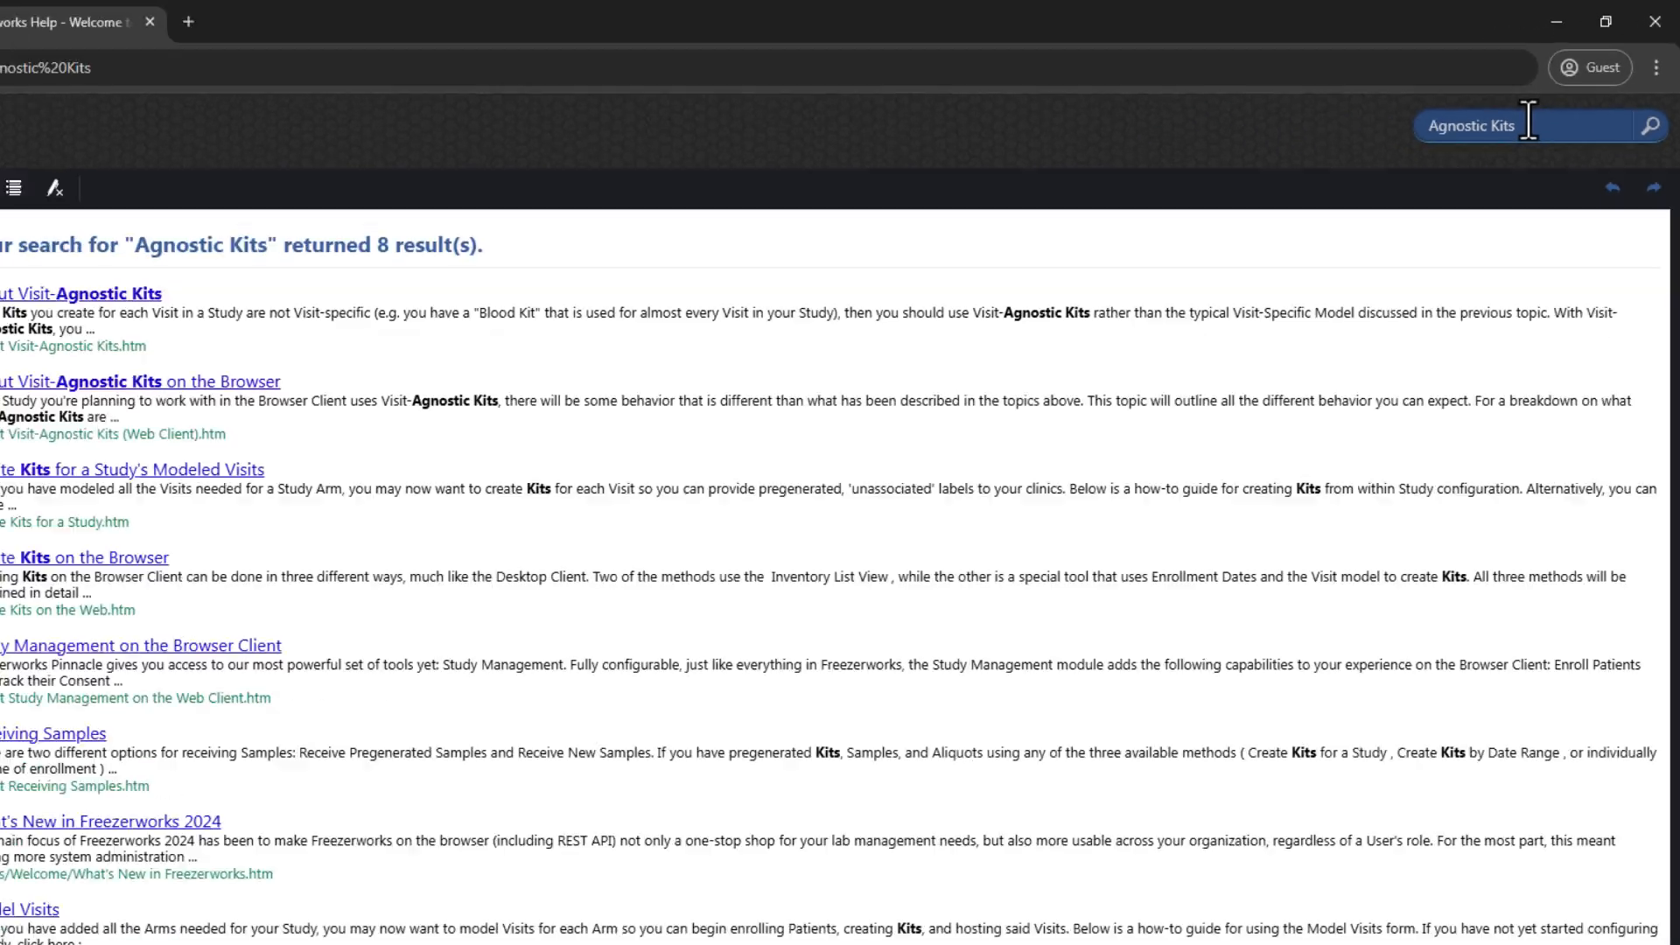